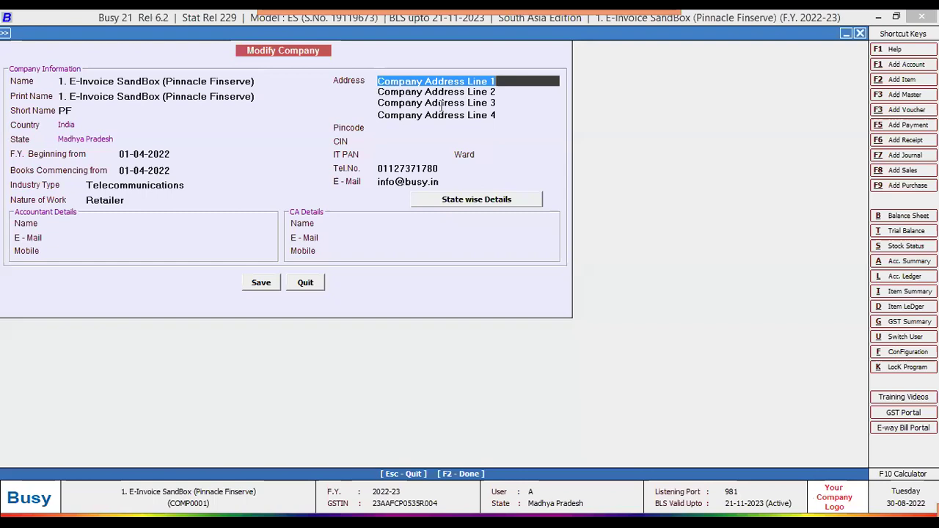
- Check Address Line 2, quit the Modify Company form and open the Administration menu
click(379, 91)
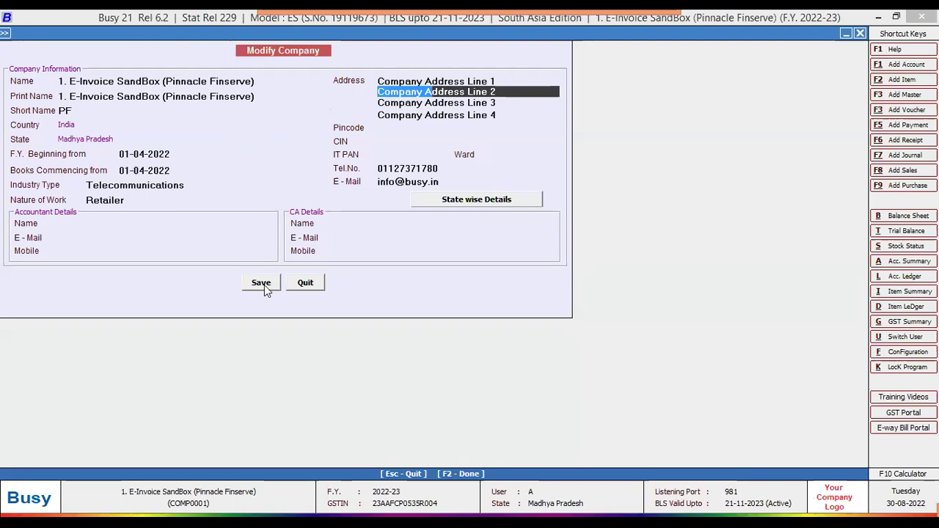
click(293, 285)
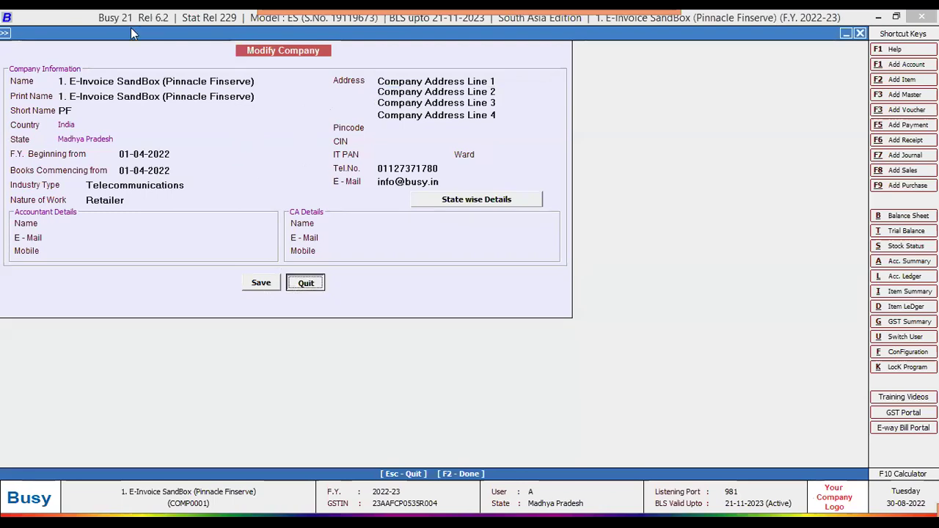
click(104, 33)
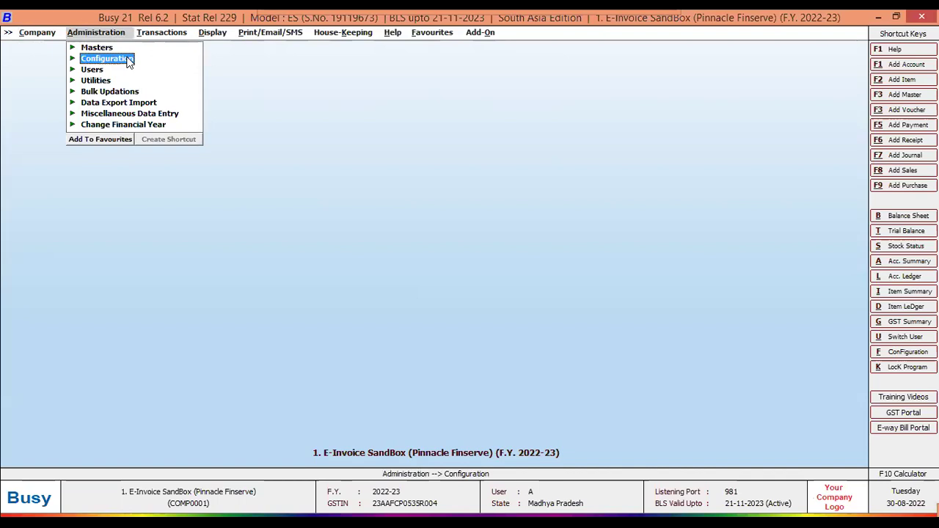
- Go to Configuration > Features / Options and open the GST/VAT feature settings
click(128, 60)
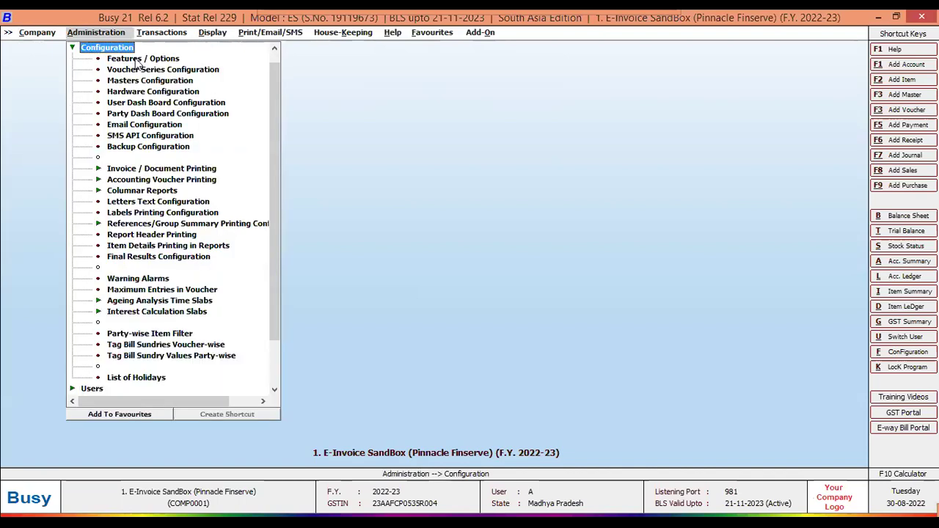
click(136, 60)
key(Return)
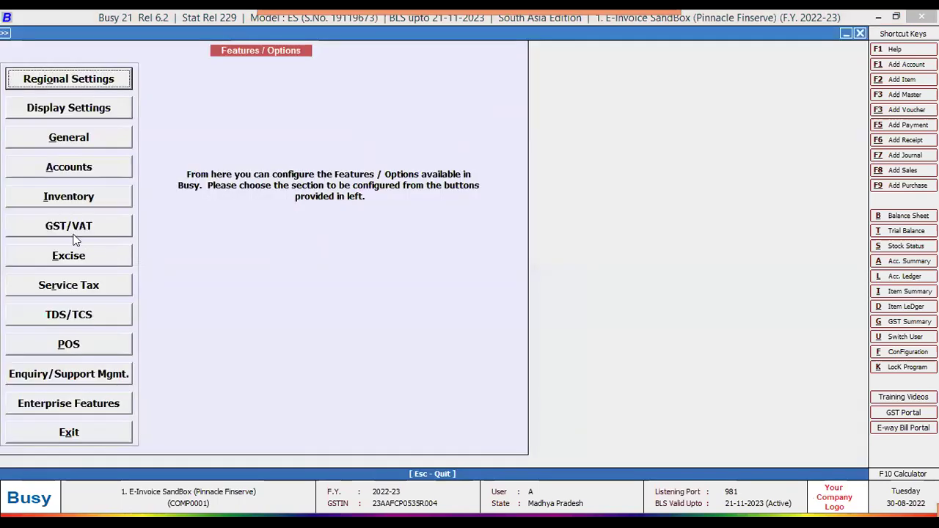
click(69, 227)
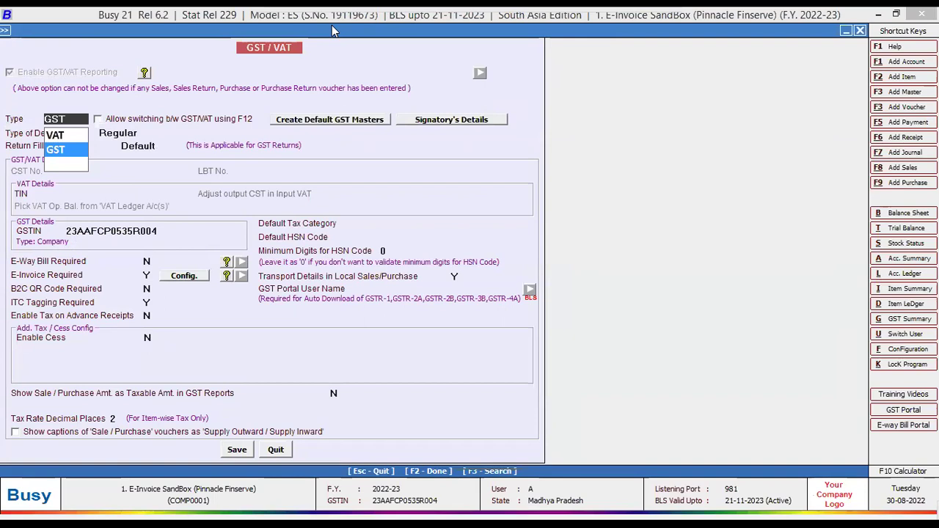
- Review the E-Invoice Configuration's From Place Bhopal, PIN Code and GSP user ID, then close it
click(189, 282)
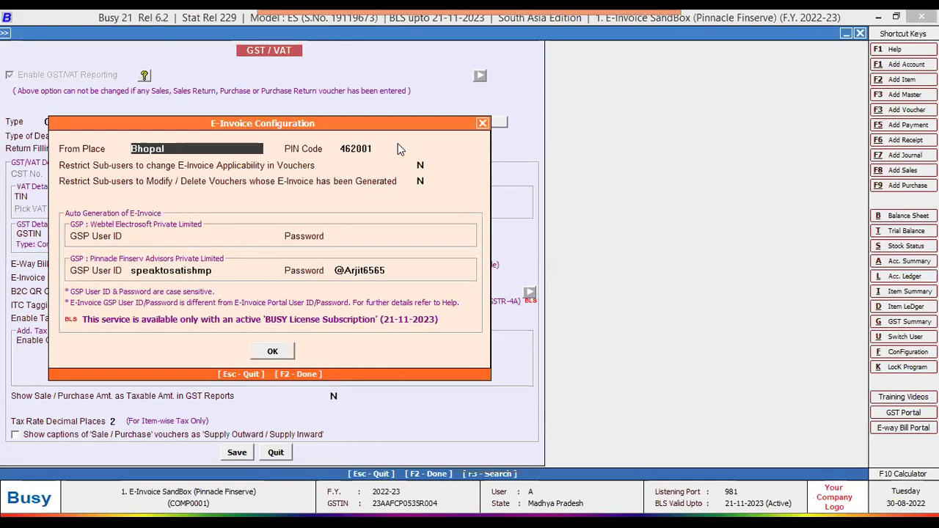
double_click(147, 149)
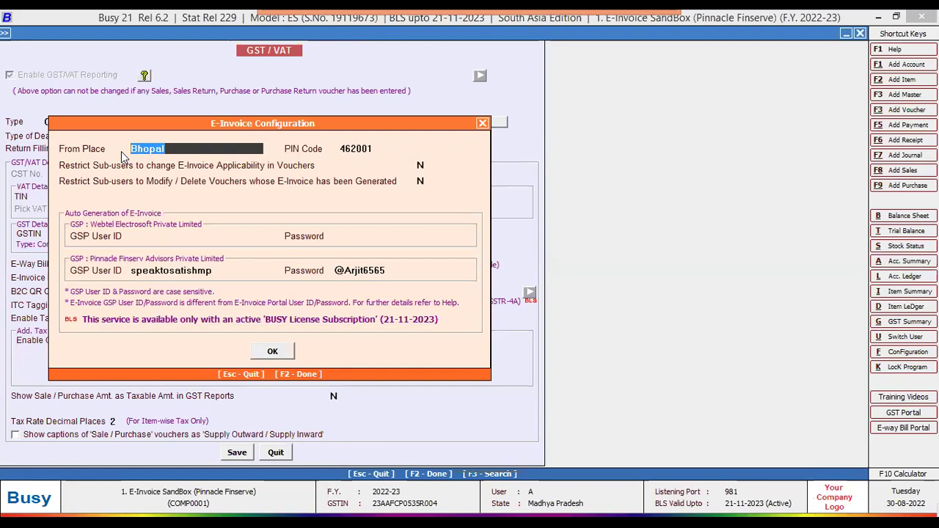
key(Return)
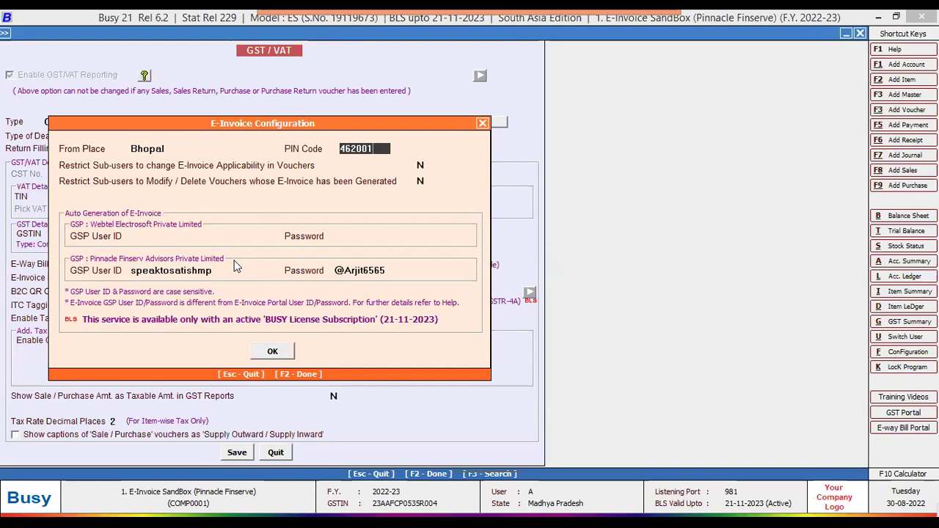
drag(175, 271, 332, 272)
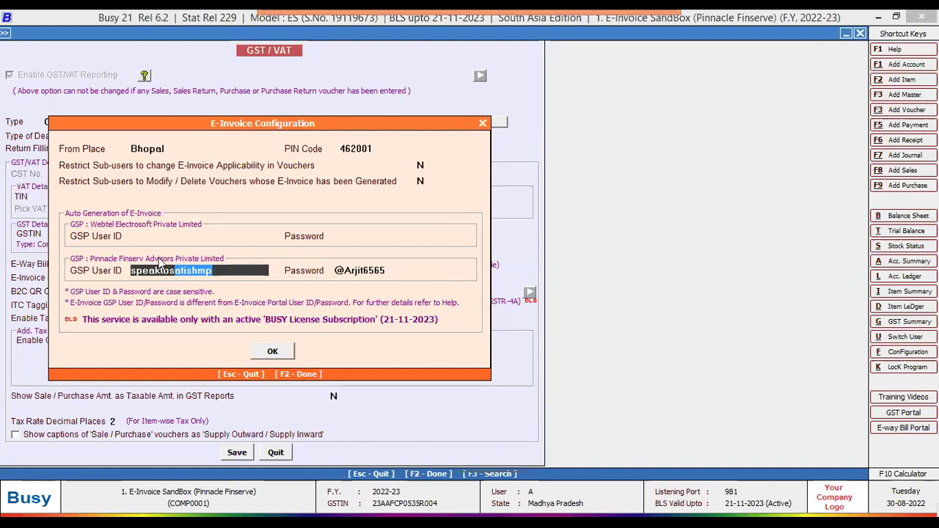
key(Escape)
- Set E-Way Bill Required to Y in the GST/VAT settings
click(147, 264)
key(y)
key(Return)
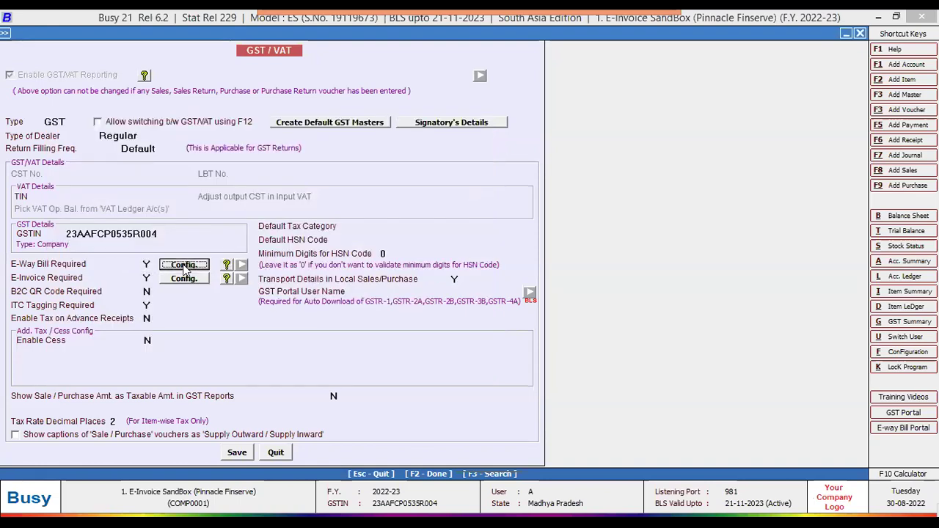
click(184, 266)
click(195, 342)
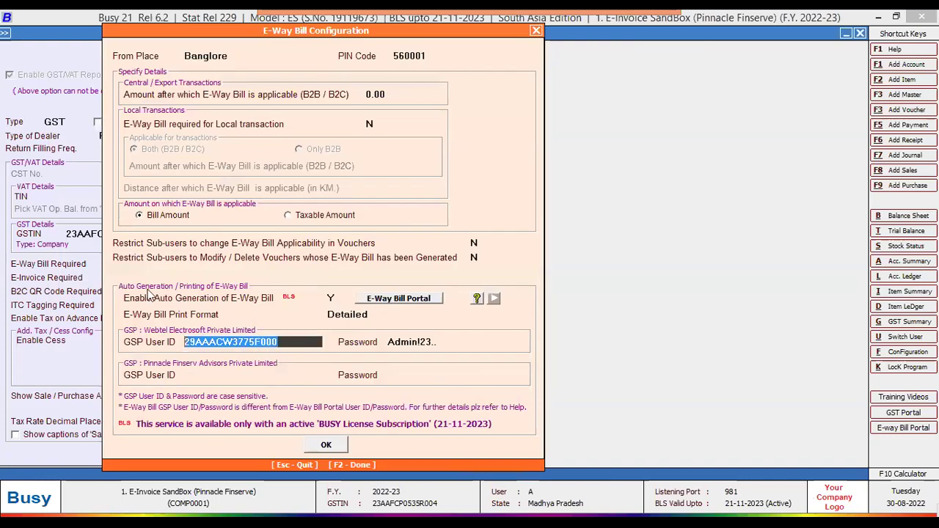
key(F2)
key(Return)
click(194, 236)
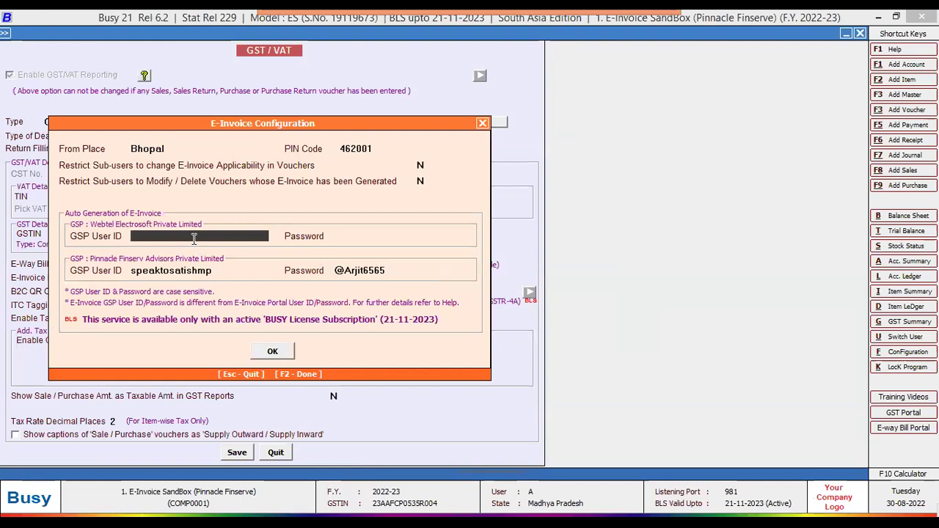
key(F2)
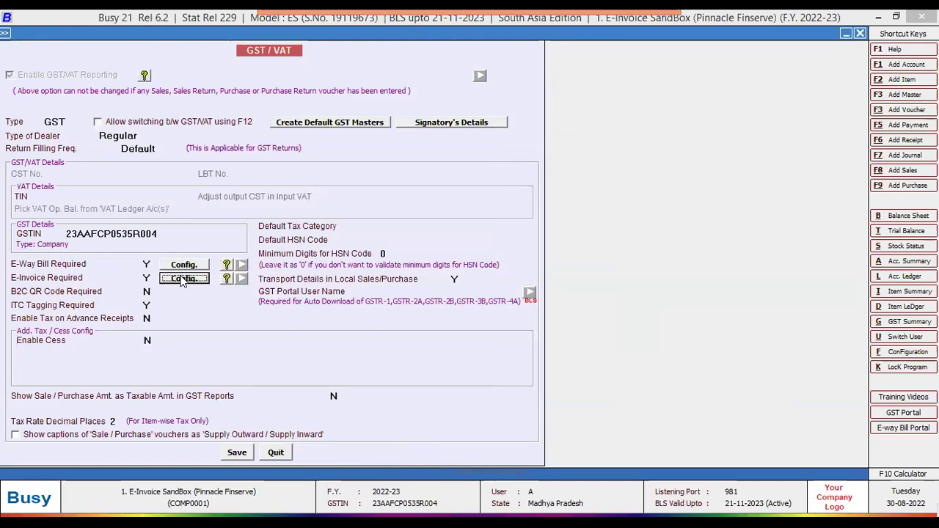
click(182, 280)
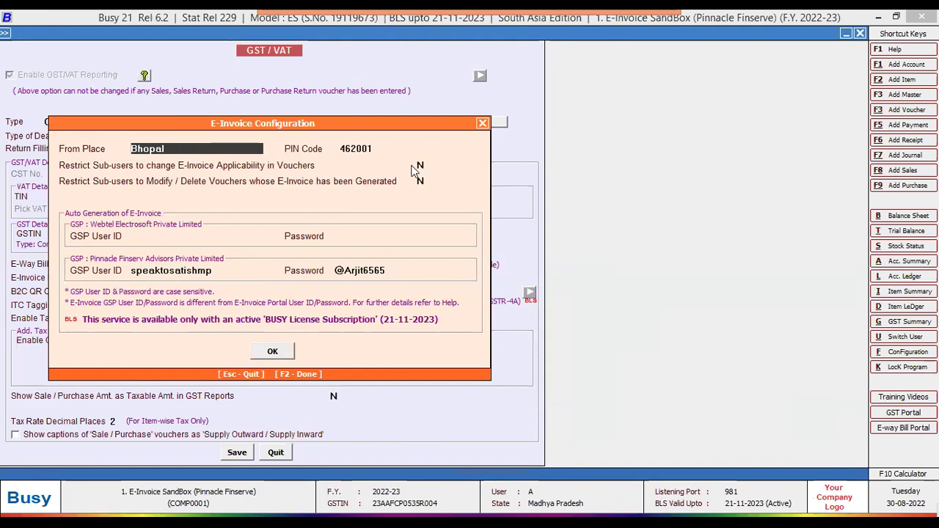
key(Escape)
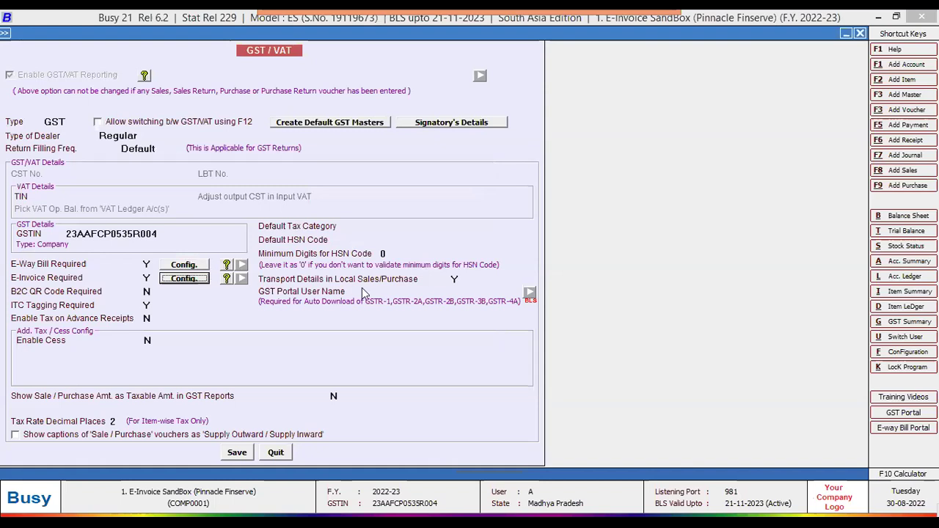
click(456, 280)
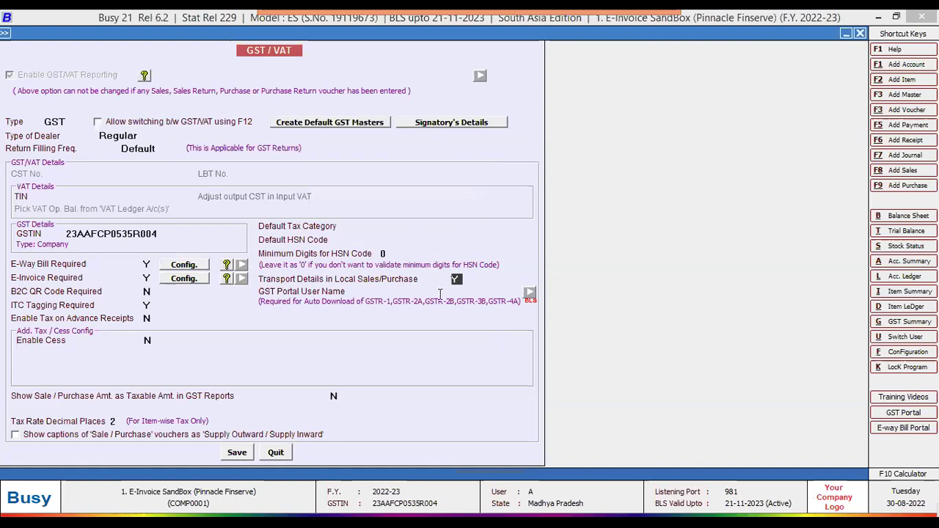
- Close the GST/VAT settings and open Busy Infotech Pvt. Ltd. in Modify Account Master
click(276, 452)
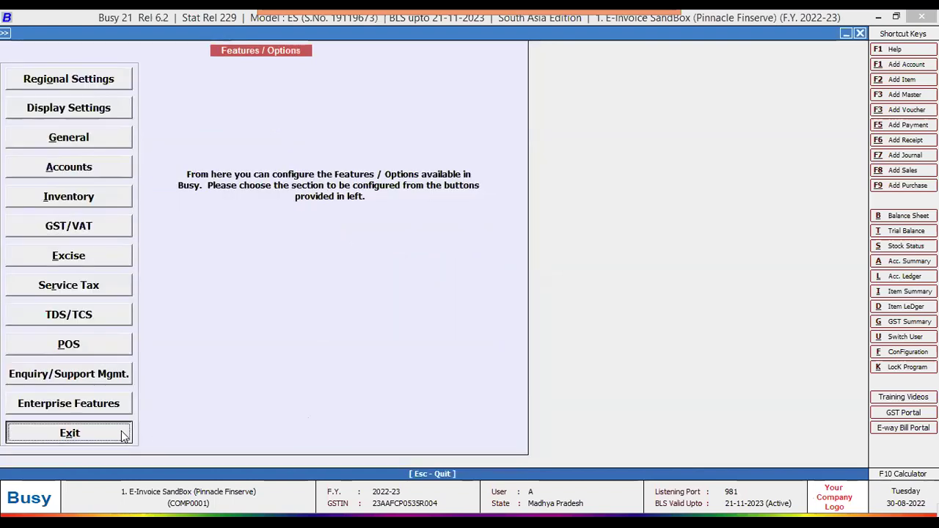
key(Escape)
click(94, 50)
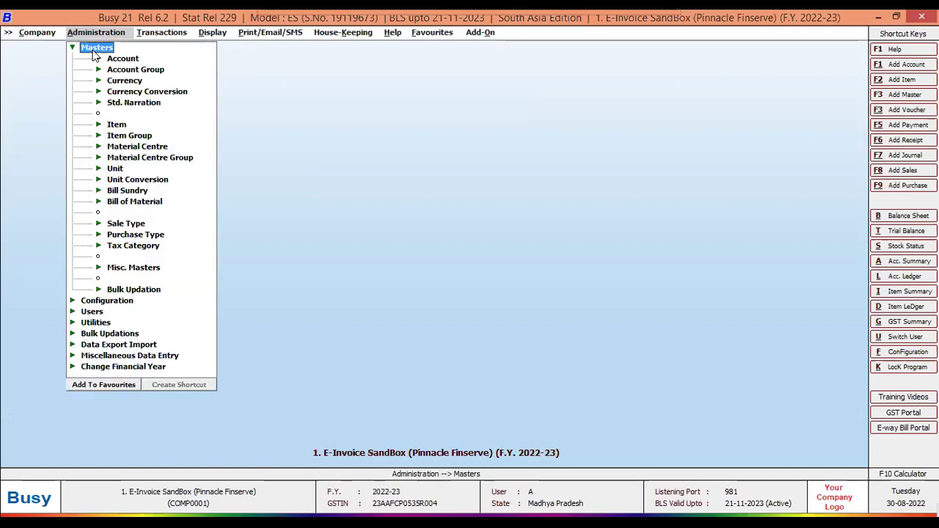
click(118, 62)
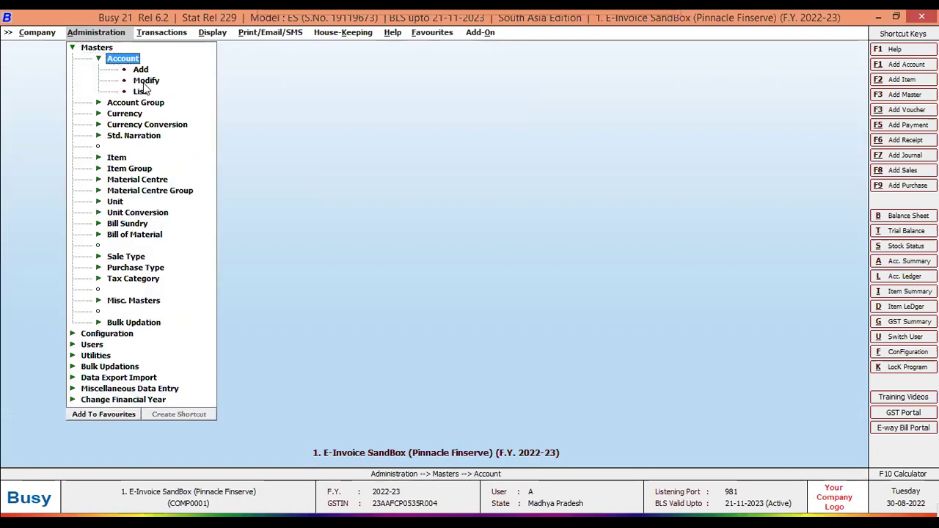
click(143, 83)
text(bus)
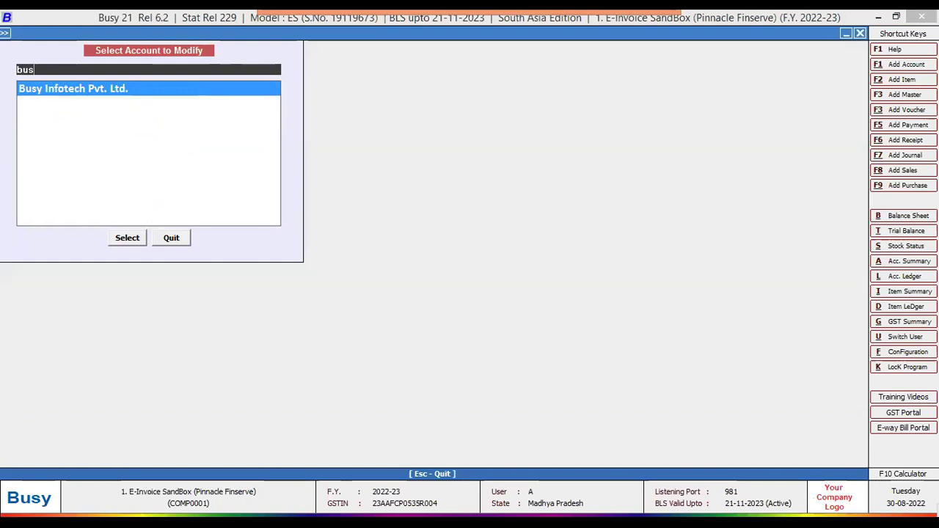
key(Return)
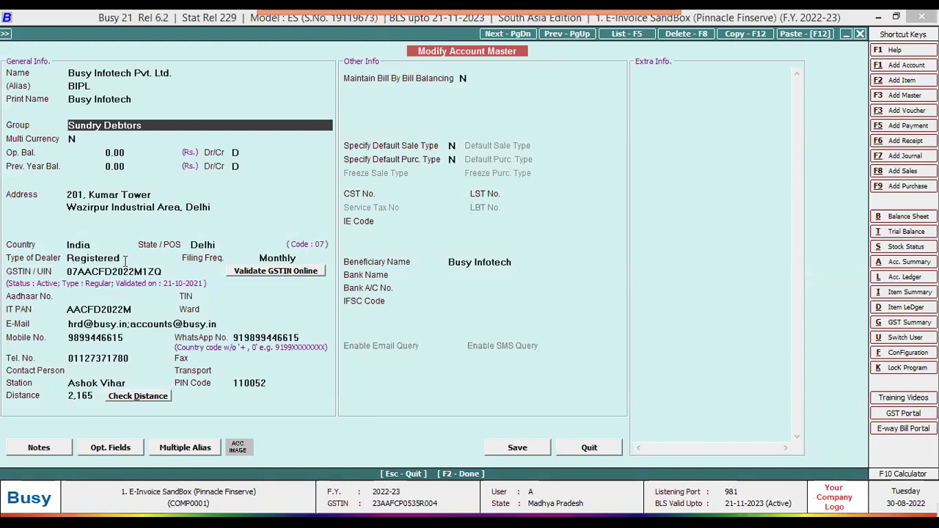
- Step through the account's Station and PIN Code fields and keep dealer type Registered
click(73, 276)
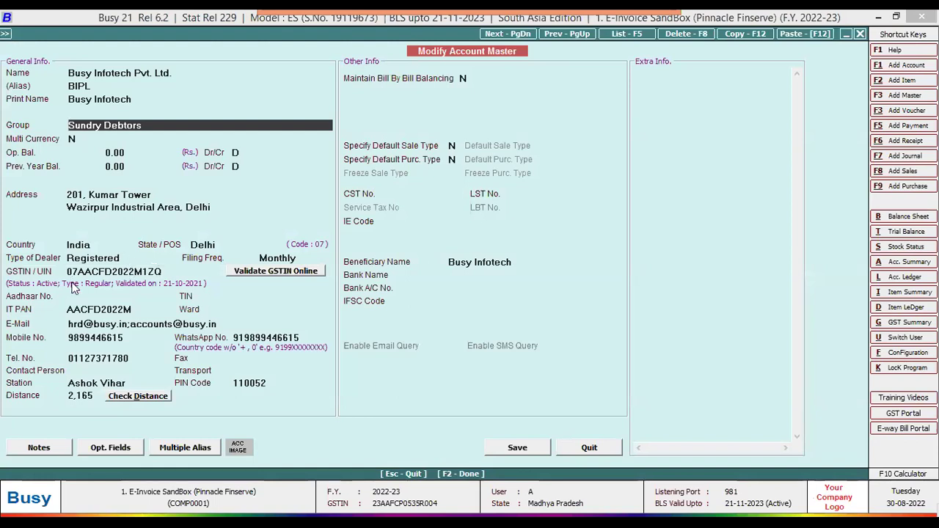
key(Escape)
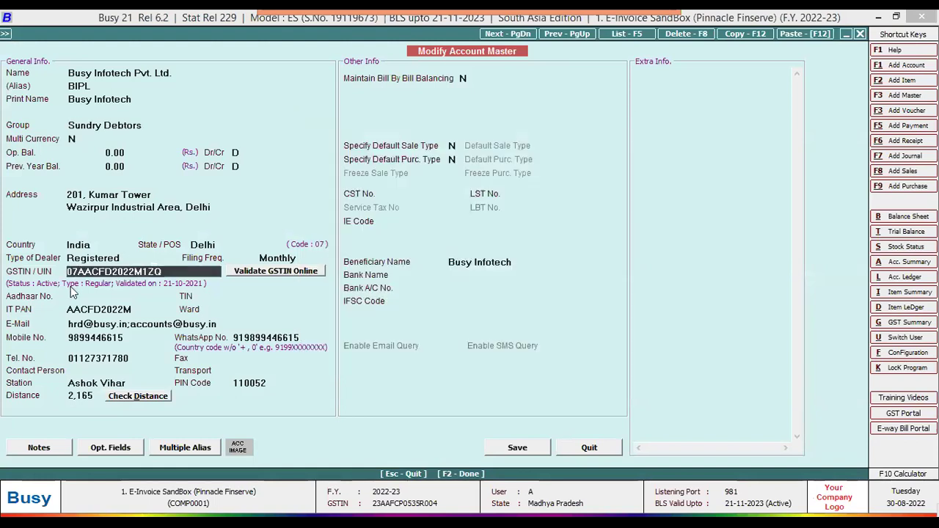
click(124, 383)
click(277, 387)
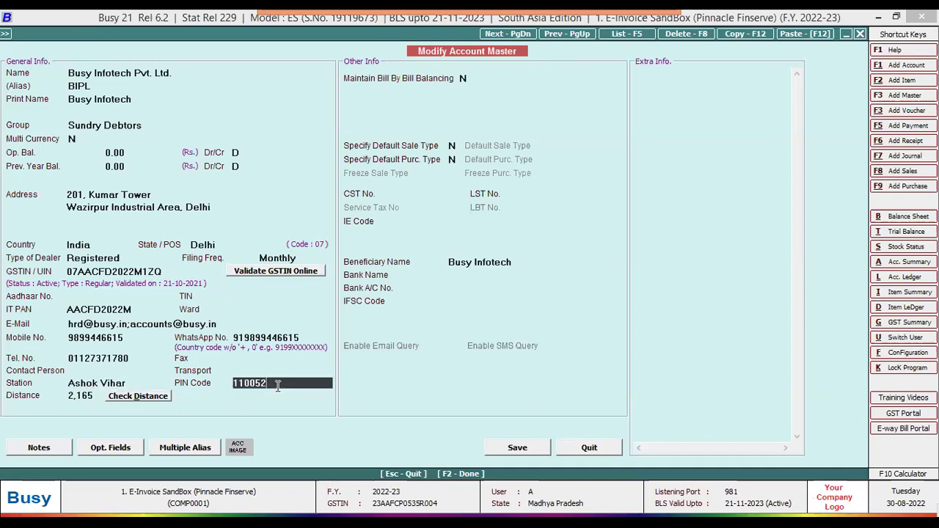
click(126, 382)
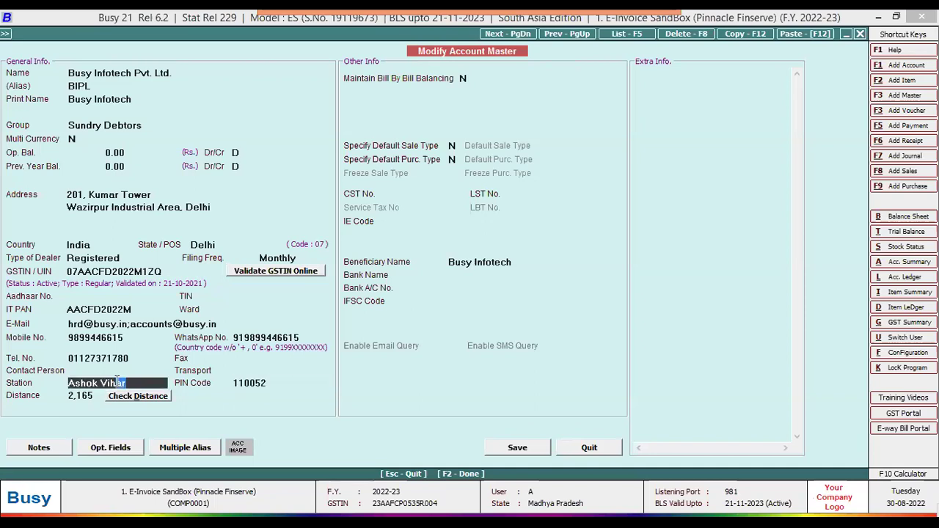
click(83, 260)
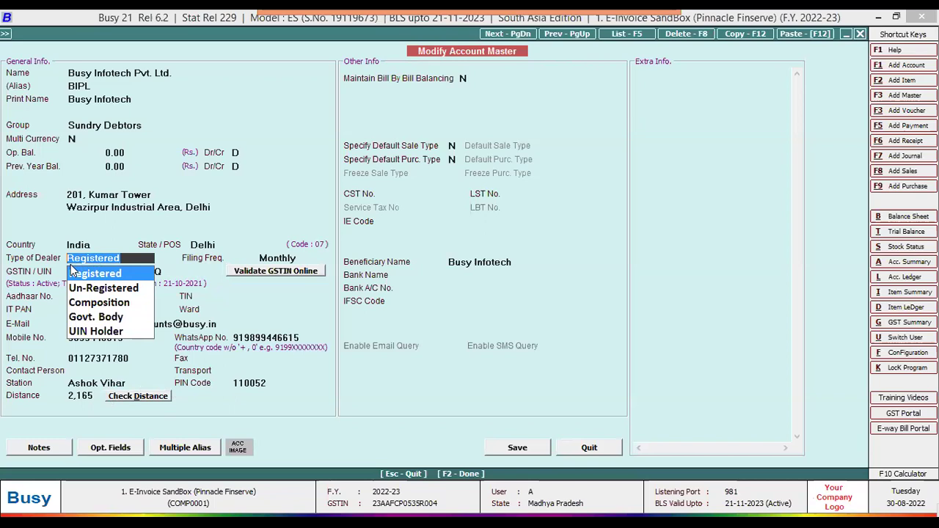
click(101, 274)
- Check the party's GSTIN, station Ashok Vihar and PIN code 110052, then close the account
click(174, 271)
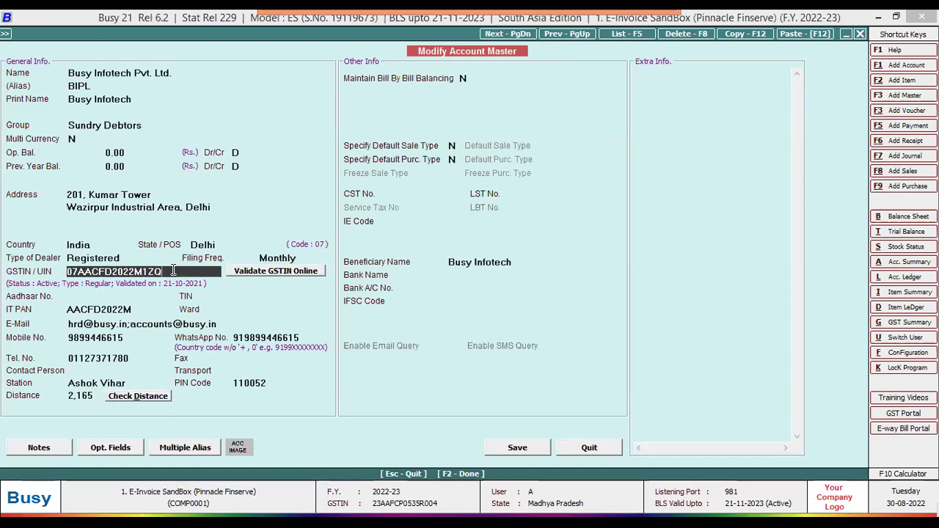
double_click(127, 272)
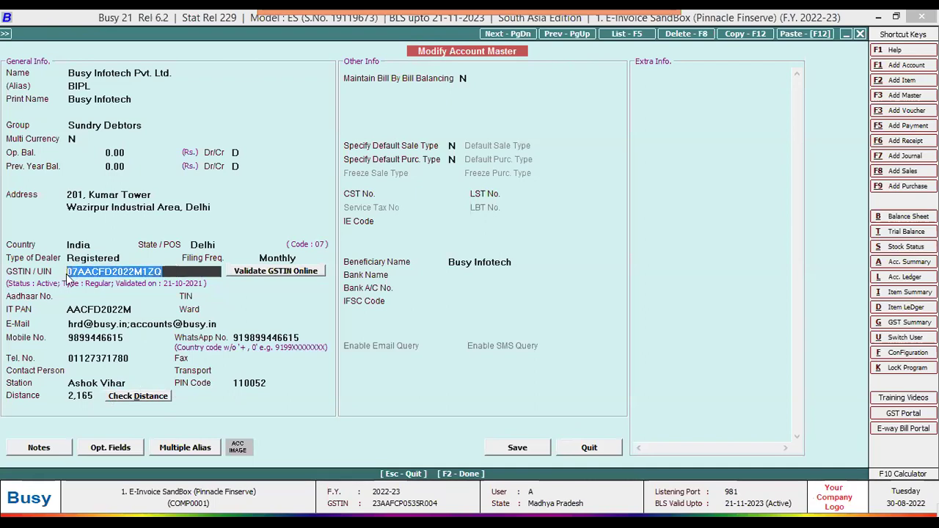
click(144, 381)
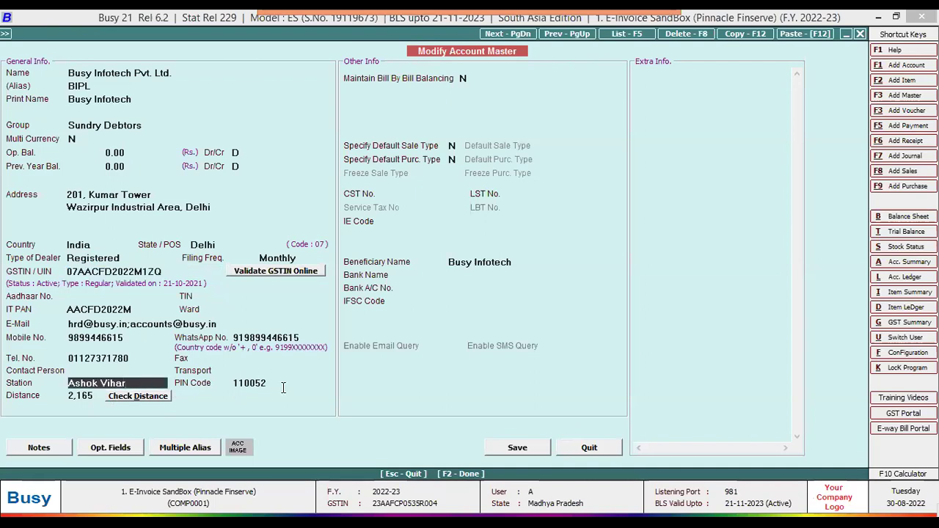
click(283, 384)
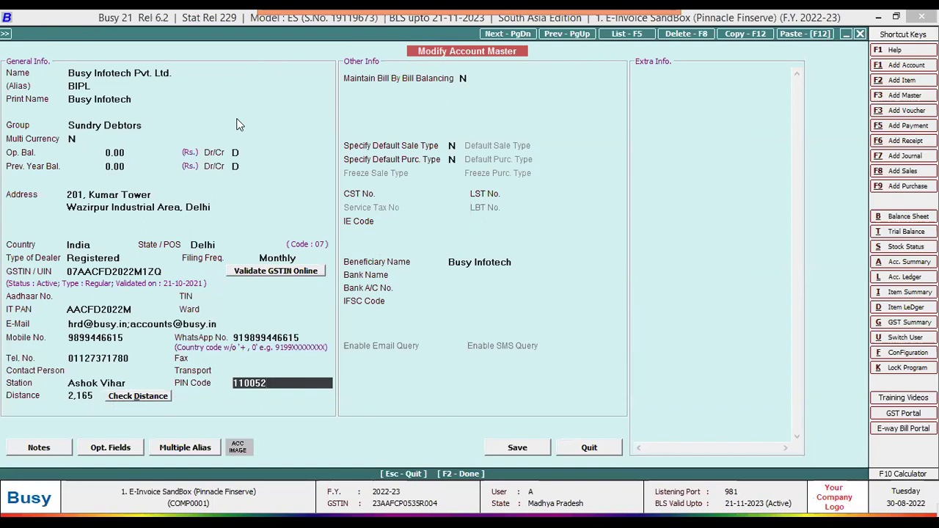
key(Escape)
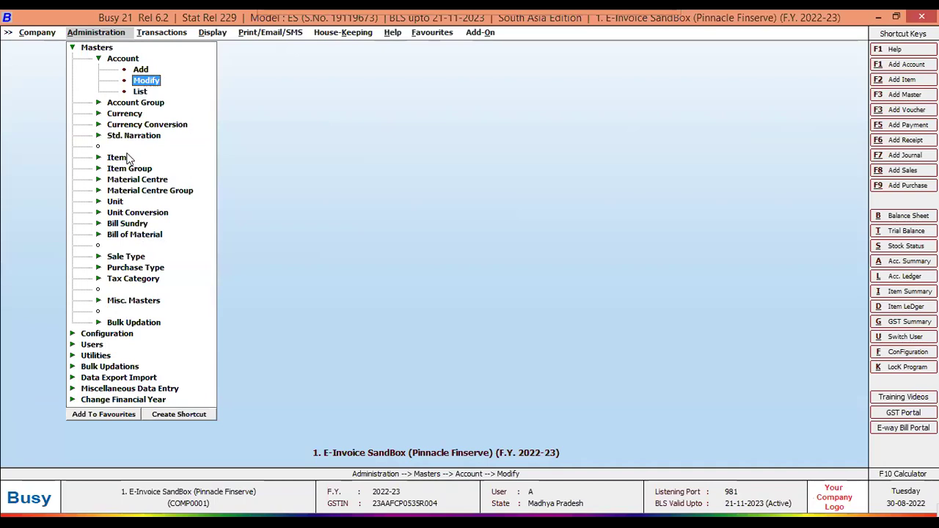
click(125, 114)
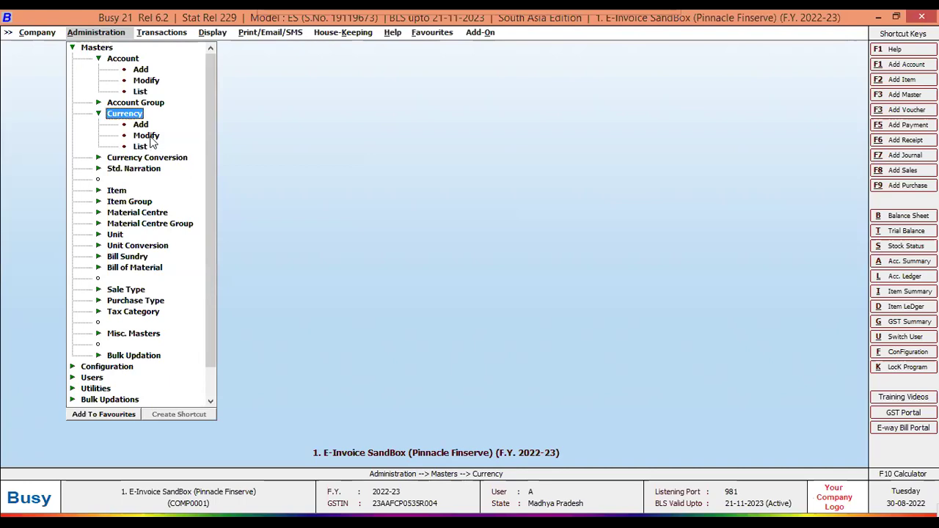
double_click(147, 137)
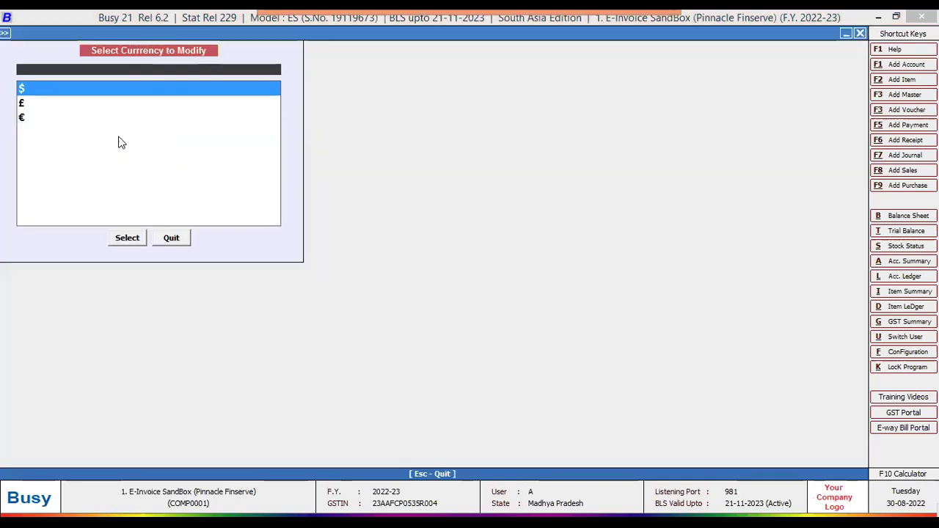
key(Return)
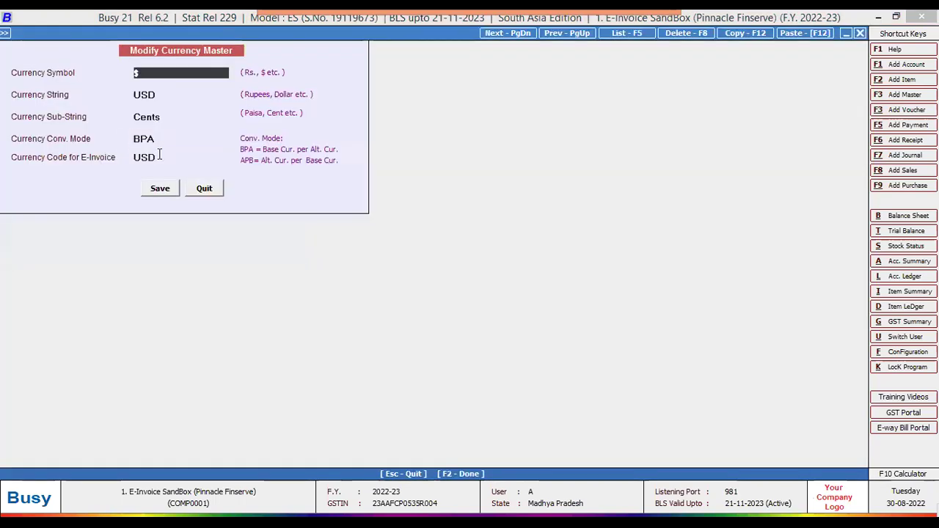
click(158, 155)
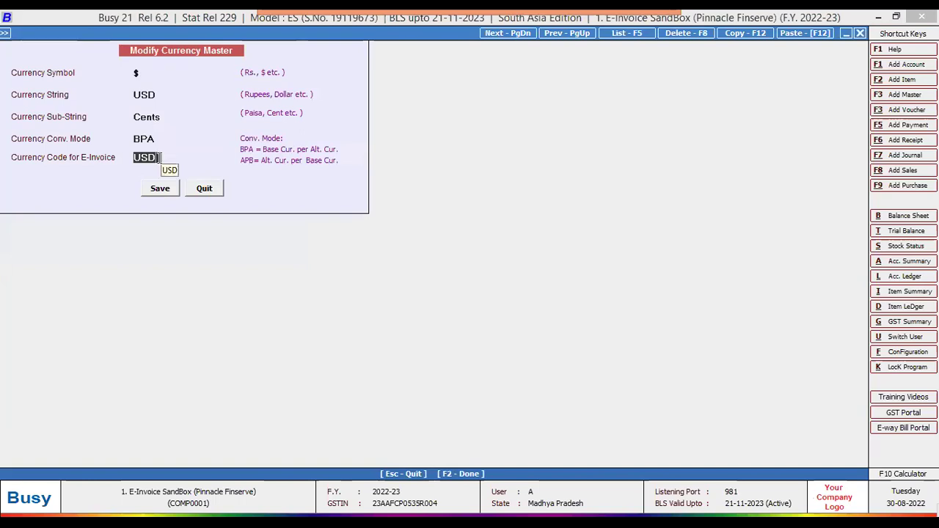
click(138, 73)
click(159, 162)
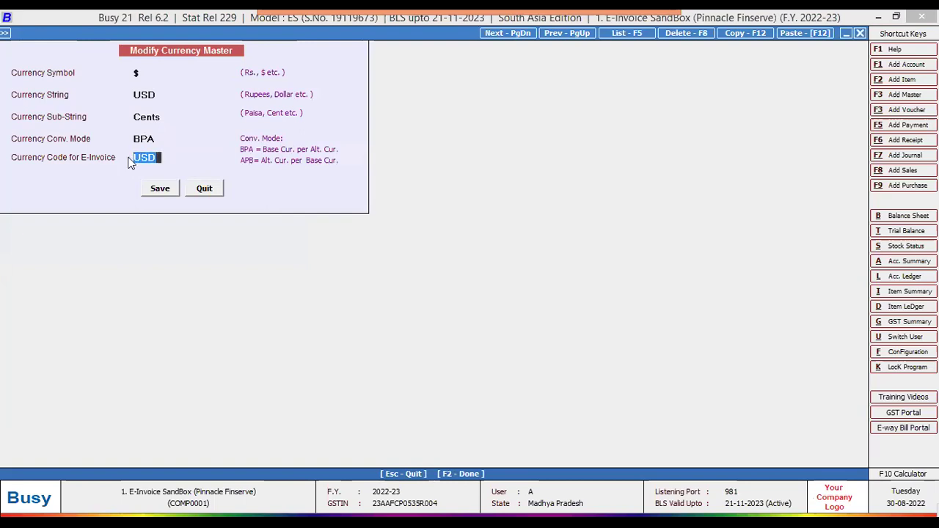
click(193, 190)
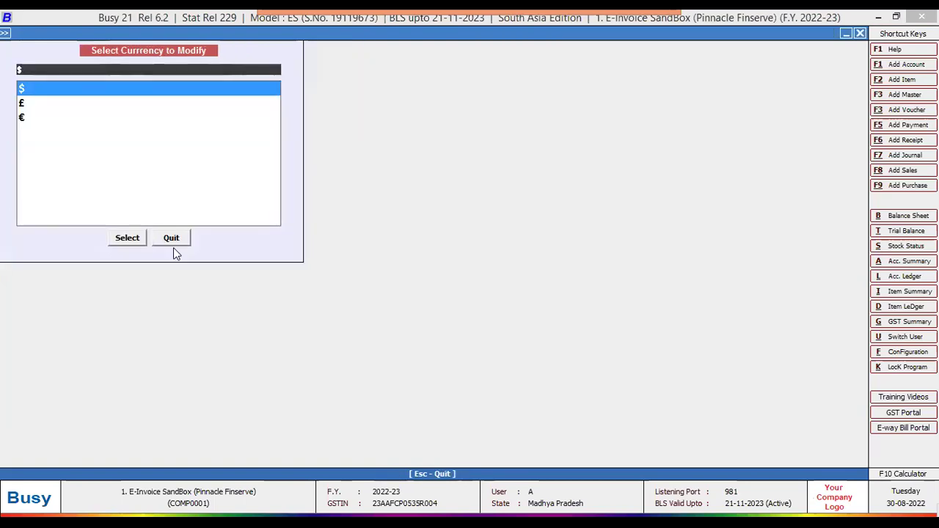
click(174, 240)
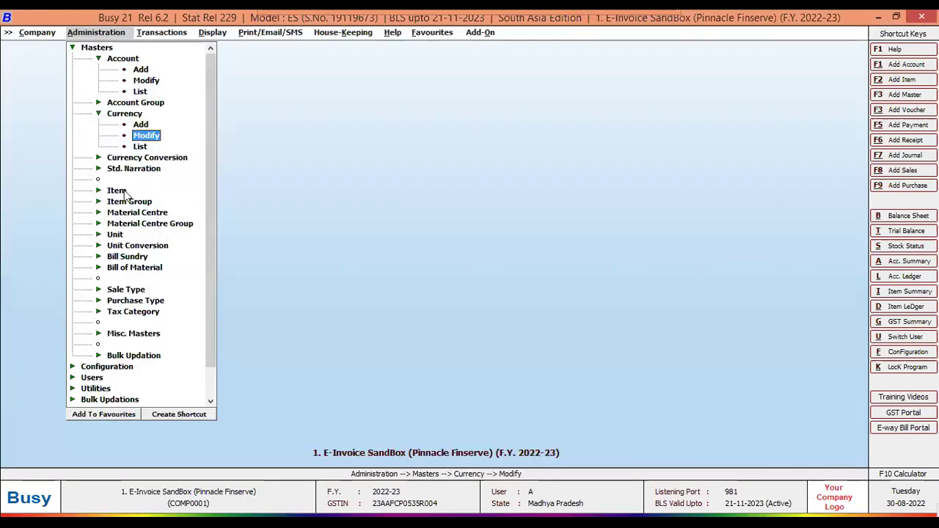
click(118, 191)
click(143, 212)
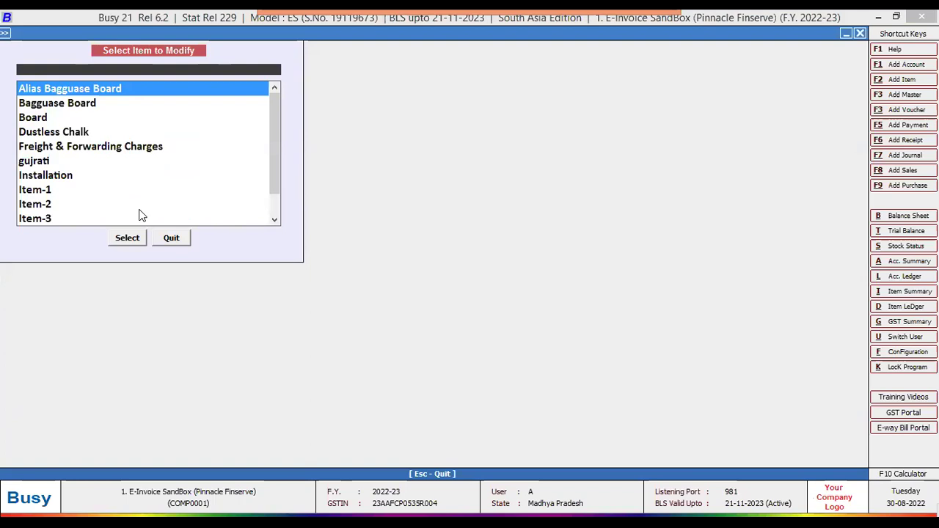
key(Down)
click(104, 234)
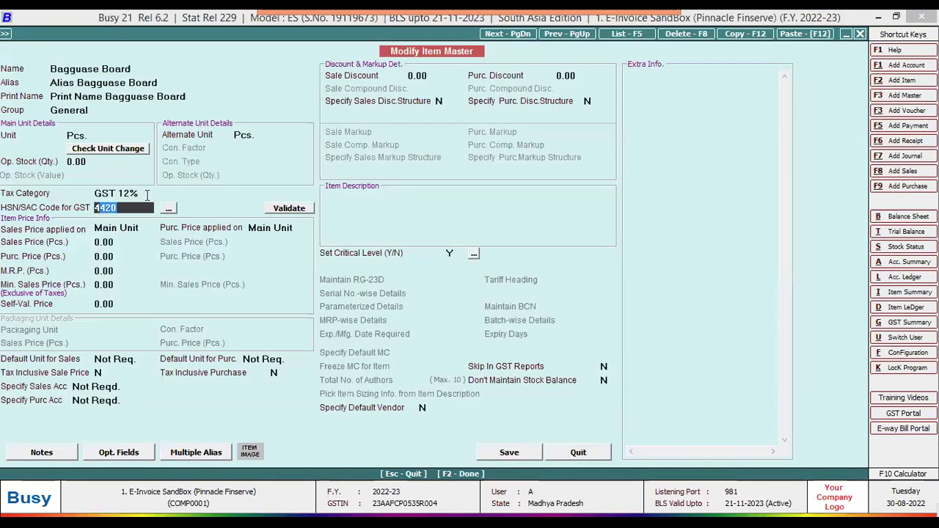
click(147, 195)
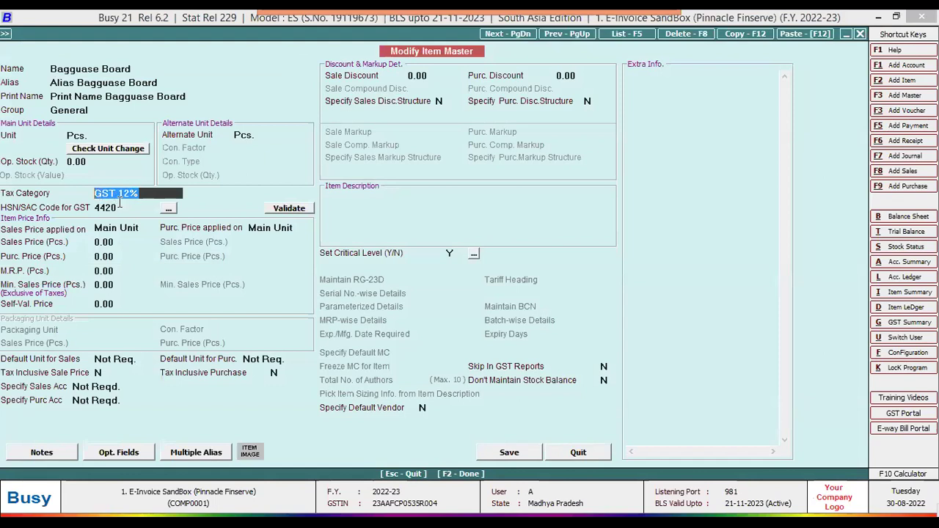
click(120, 207)
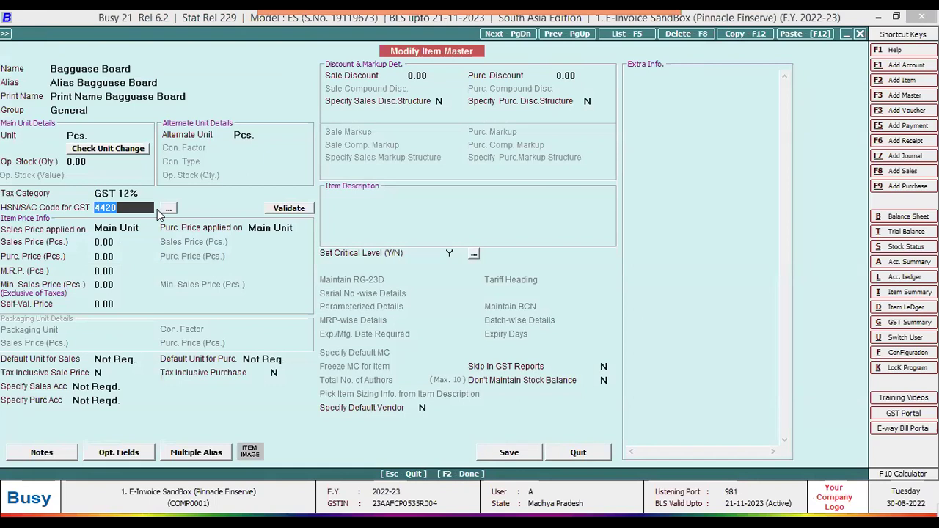
key(Escape)
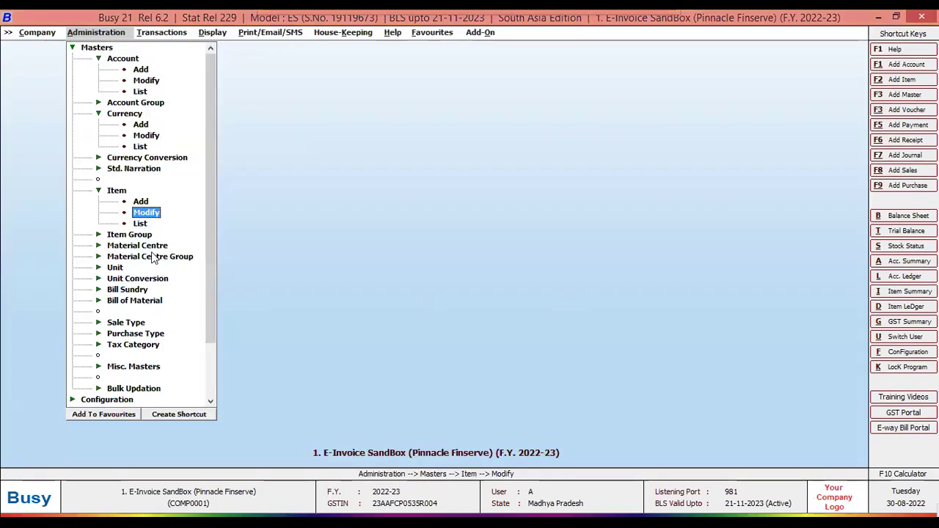
click(147, 246)
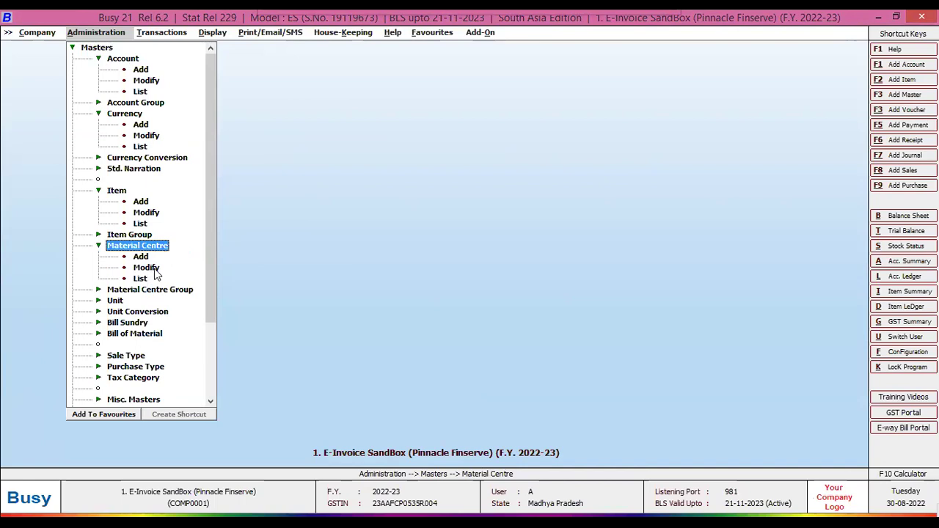
click(146, 268)
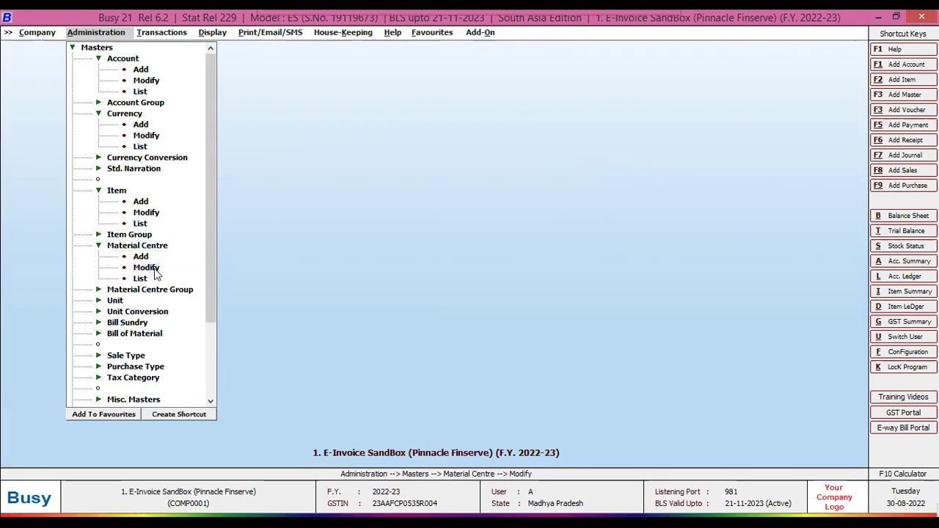
click(154, 270)
key(Return)
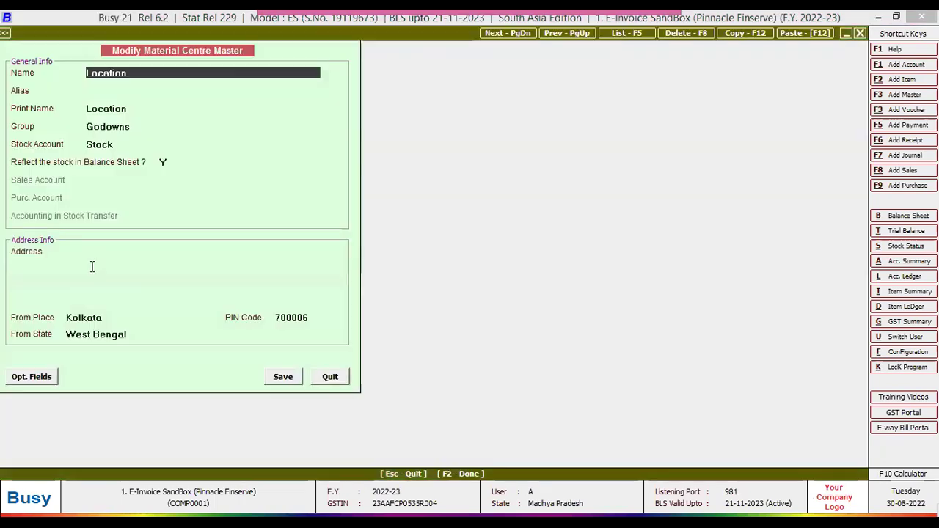
click(105, 317)
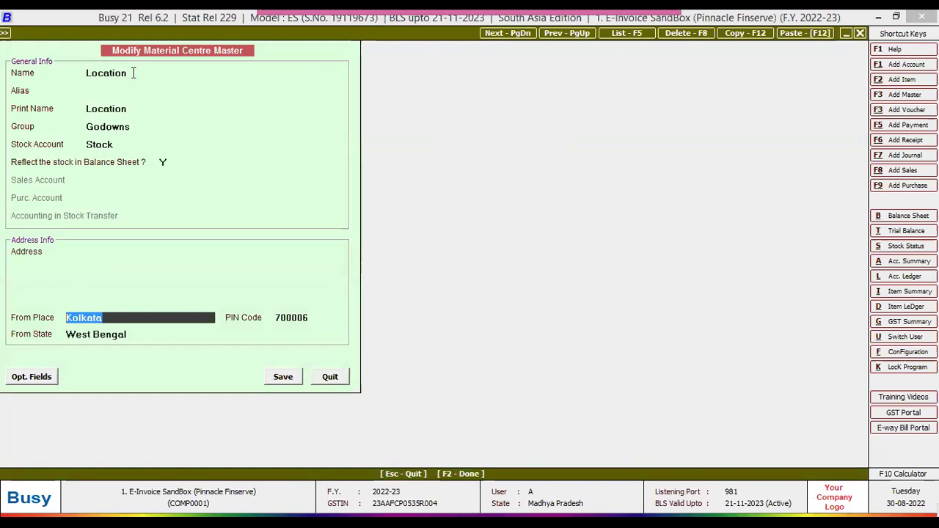
click(316, 317)
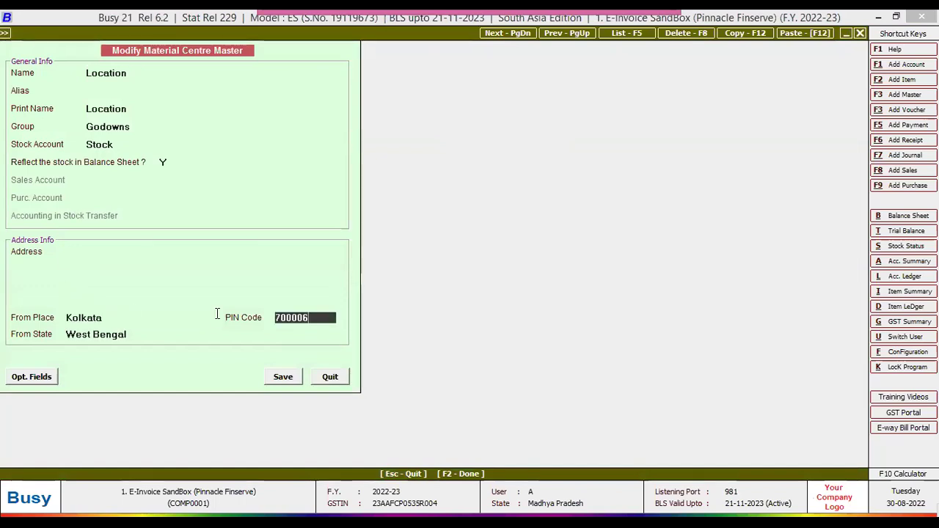
click(117, 317)
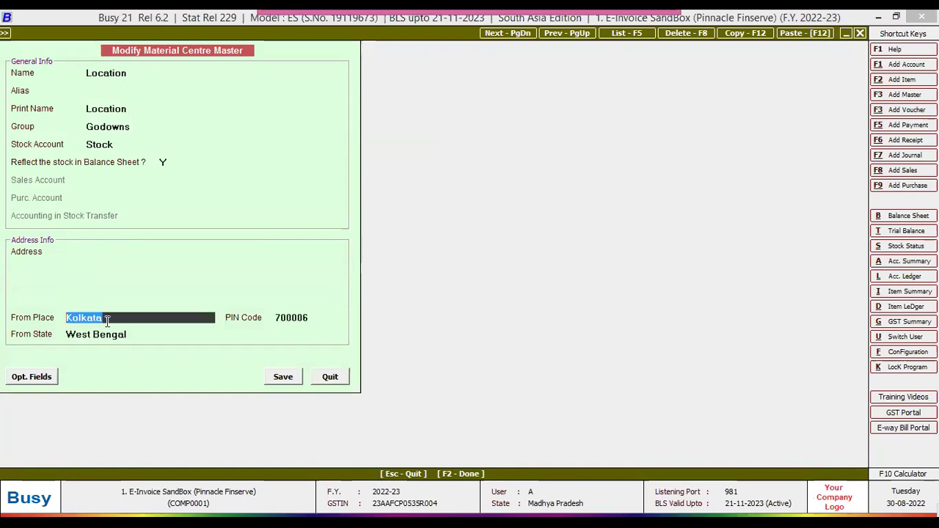
click(300, 318)
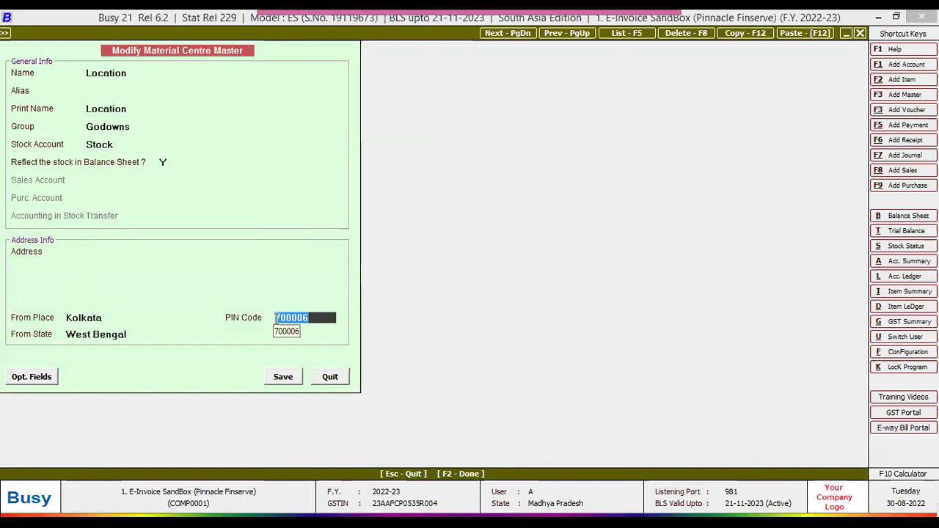
click(112, 320)
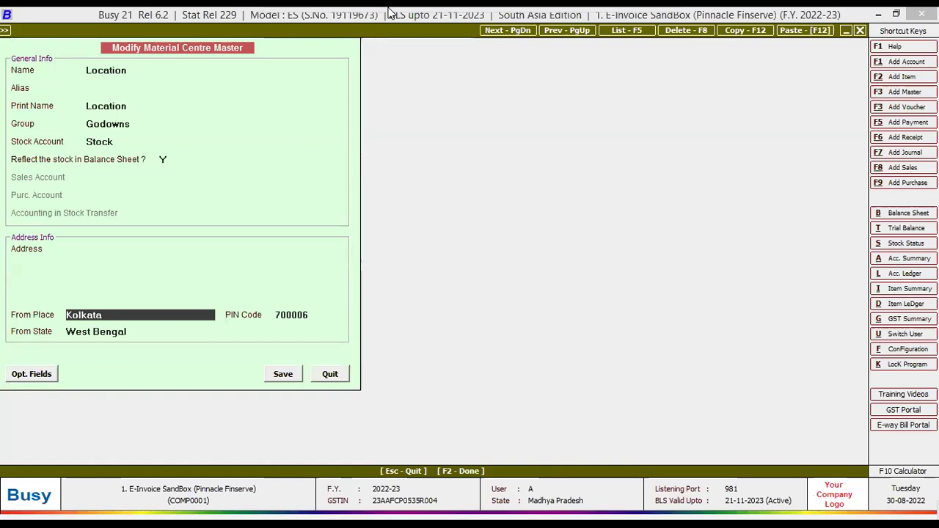
key(Escape)
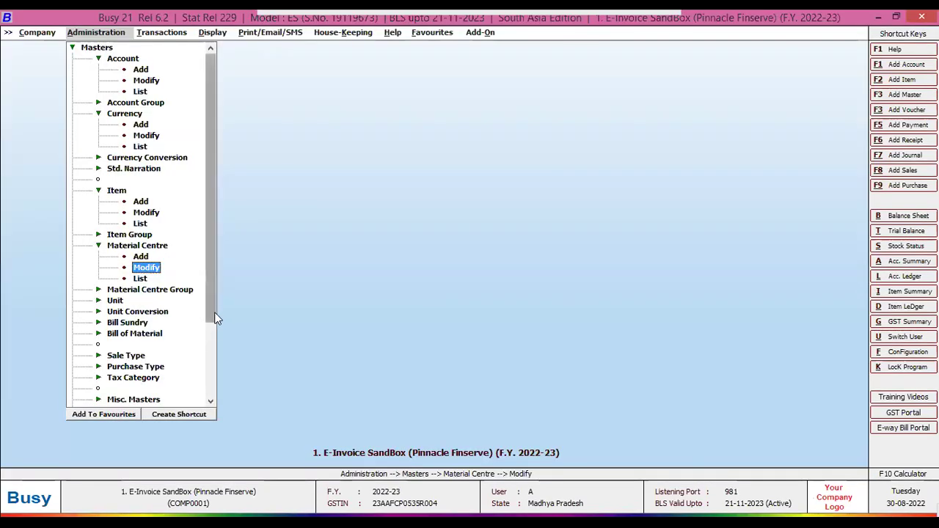
- Open the Rounded Off (-) bill sundry master for modification
scroll(216, 334, down, 1)
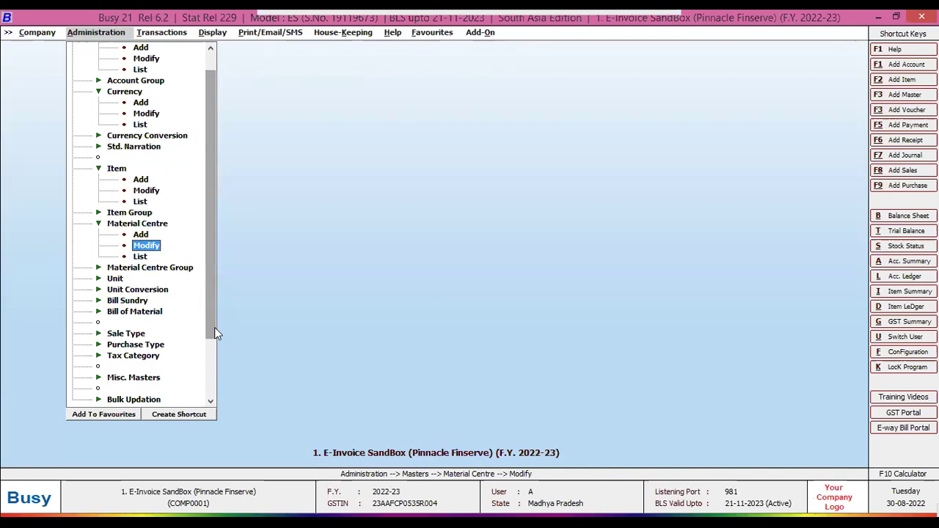
click(127, 300)
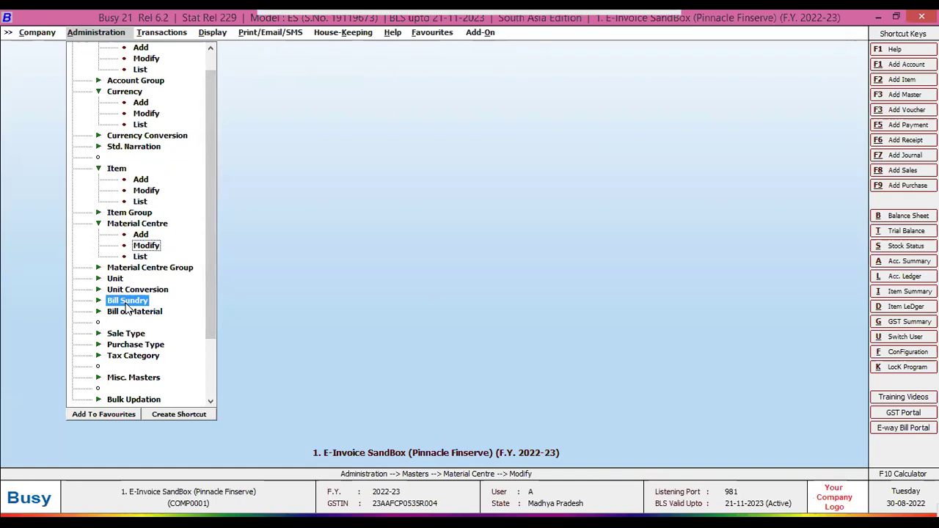
double_click(146, 322)
text(rou)
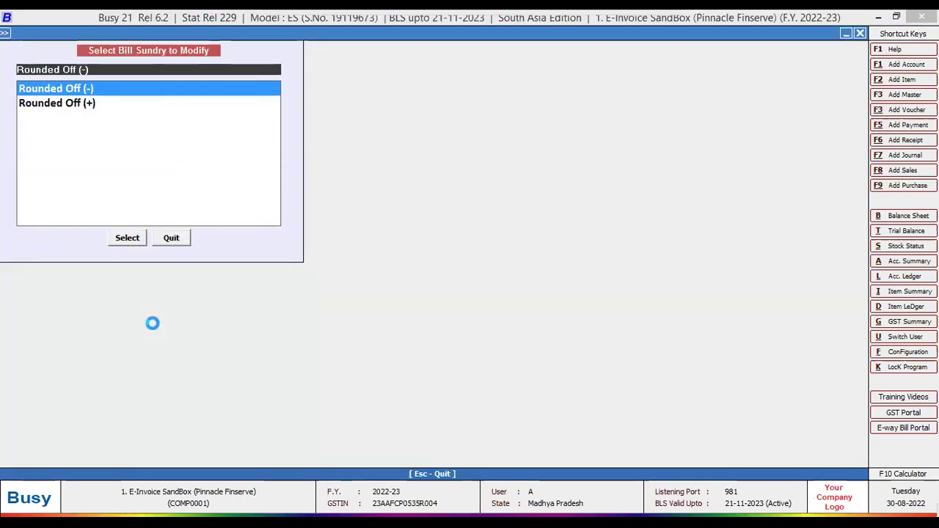
key(Return)
key(Return)
key(Return)
key(Return)
- Keep it Subtractive with Round Off nature, then close the form and the list
key(Return)
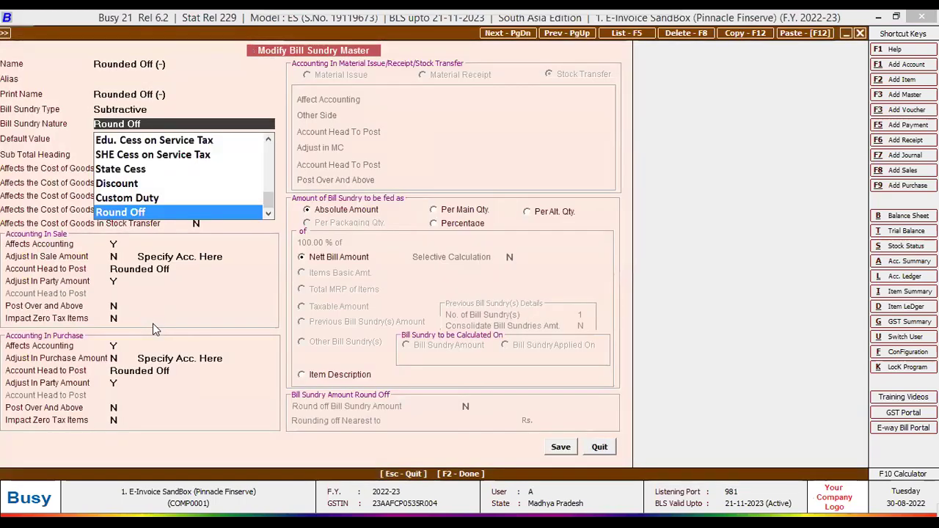
key(Return)
key(Up)
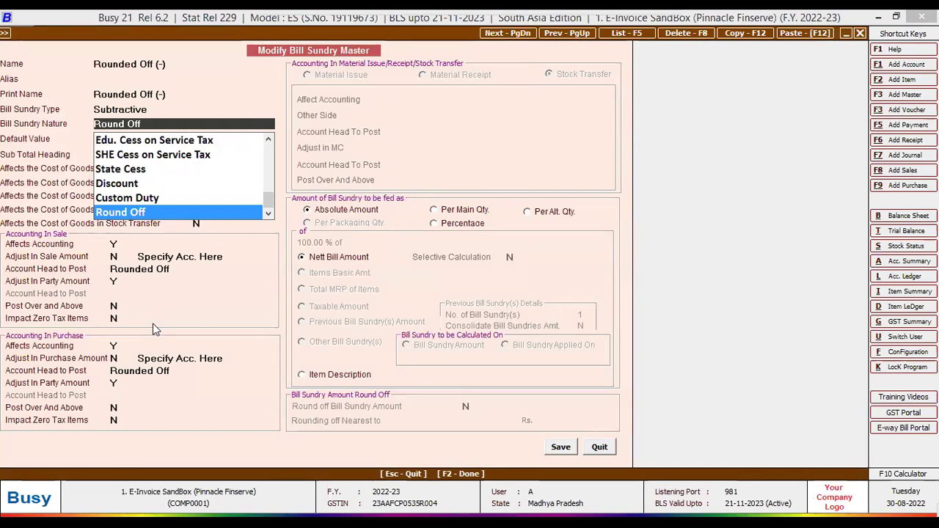
key(Return)
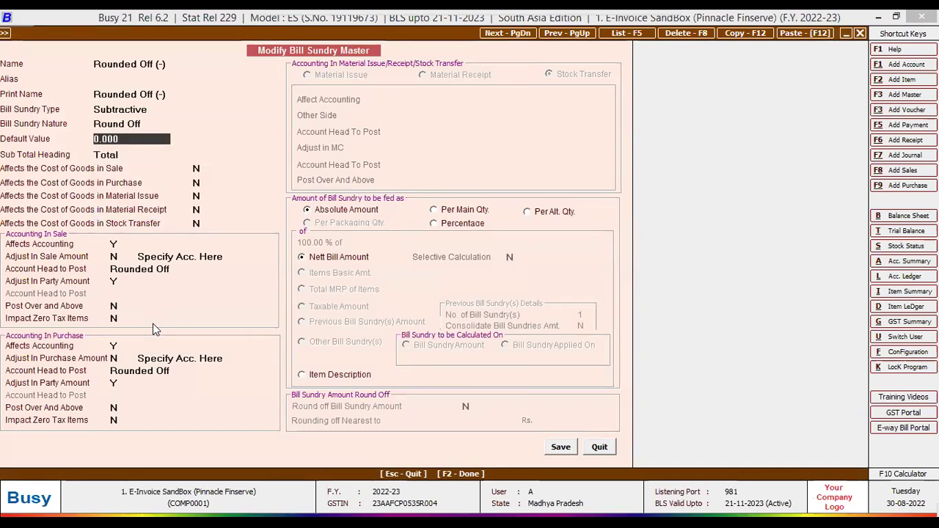
key(Escape)
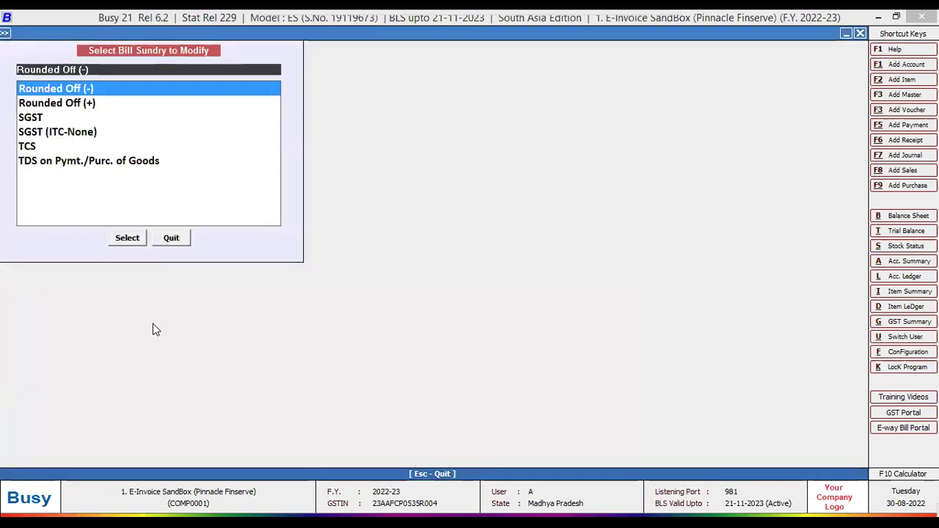
key(Escape)
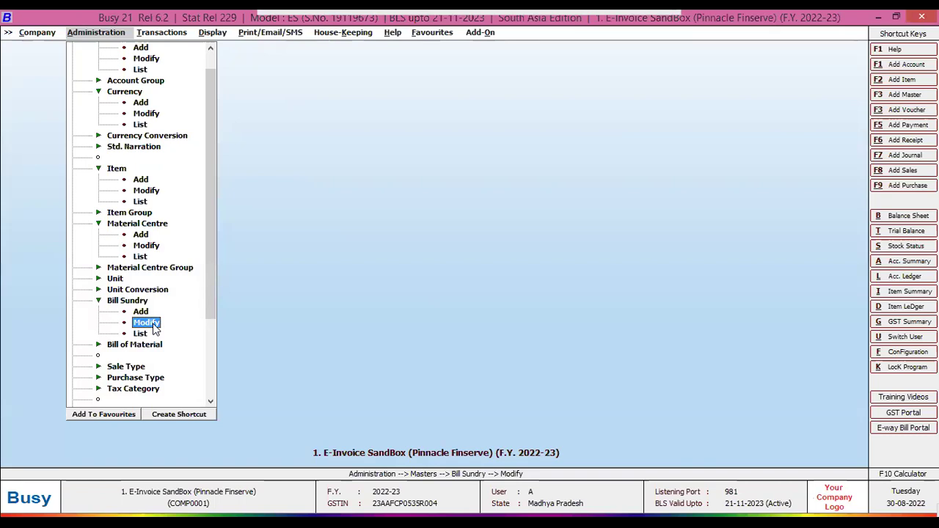
- Open Voucher Series Configuration and select the Main series under Sales
key(Down)
key(Down)
key(Down)
key(Down)
key(Down)
key(Down)
key(Down)
key(Down)
key(Down)
key(Down)
key(Down)
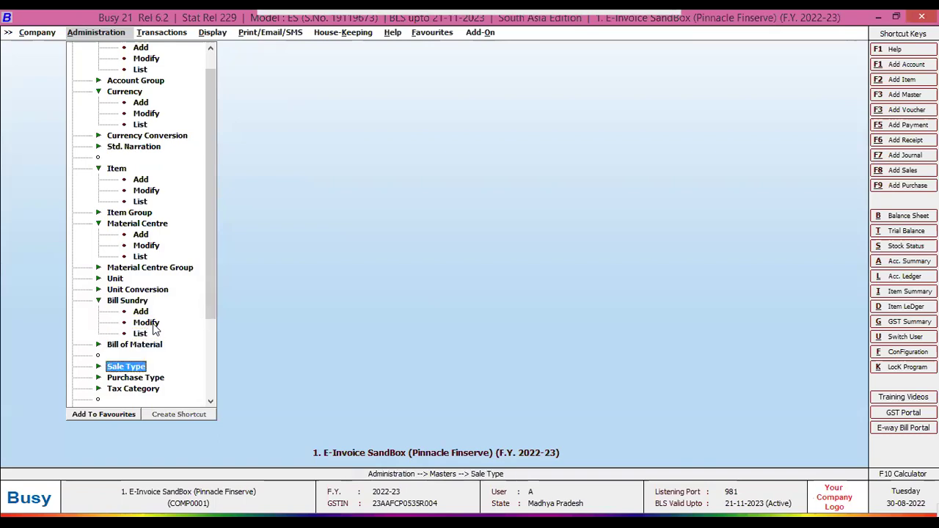
key(Down)
key(Up)
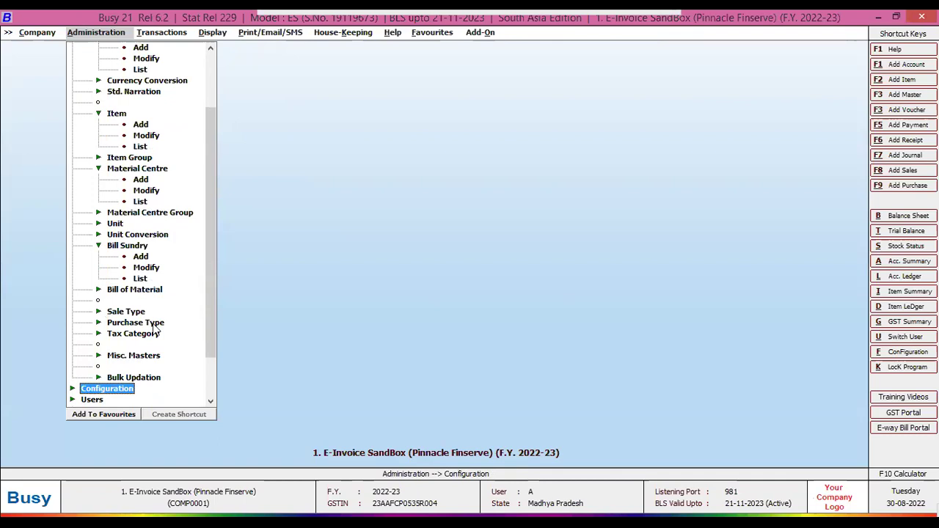
key(Return)
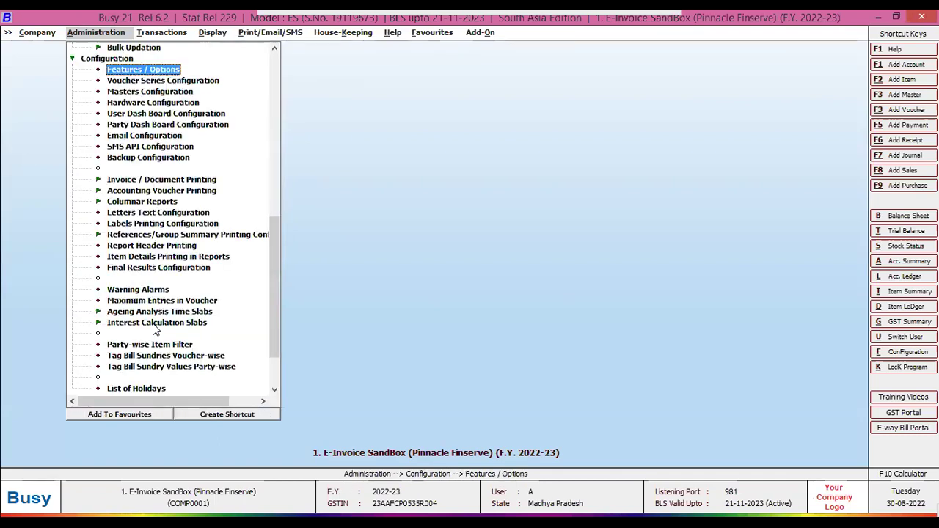
key(Down)
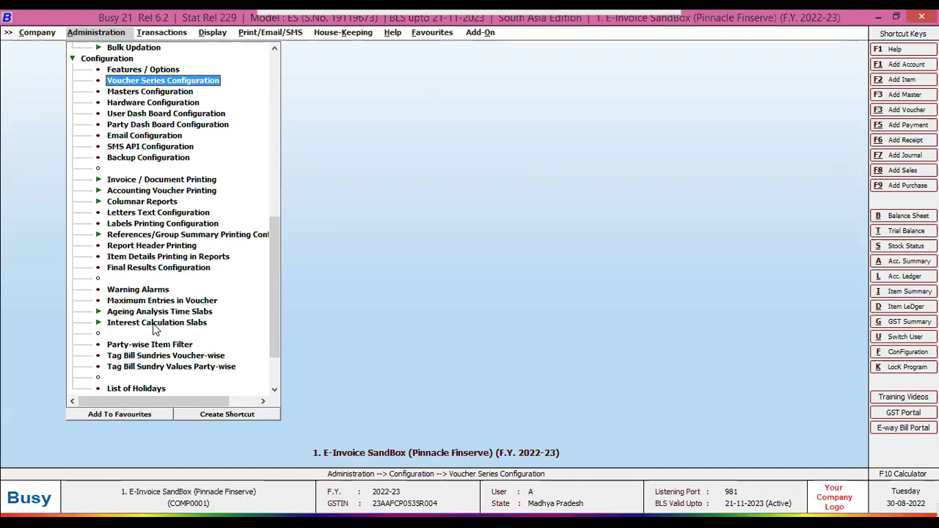
key(Return)
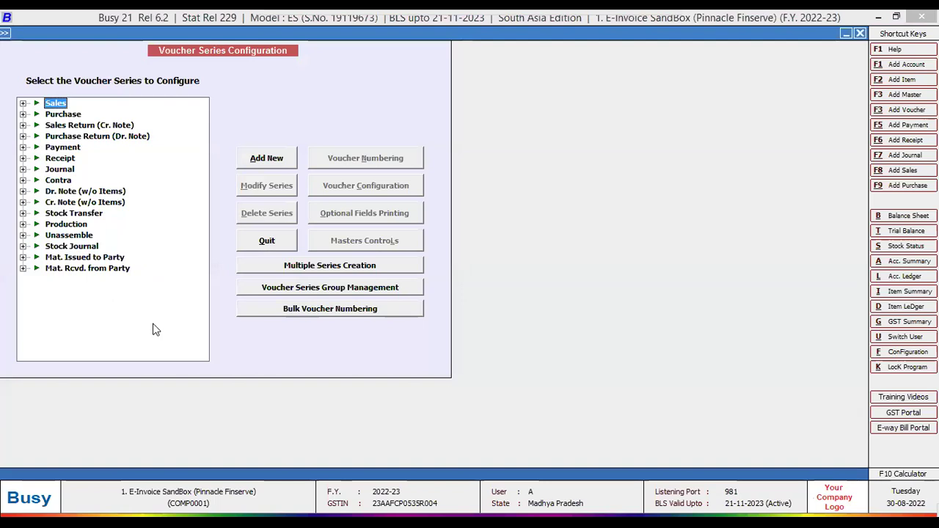
key(Right)
key(Down)
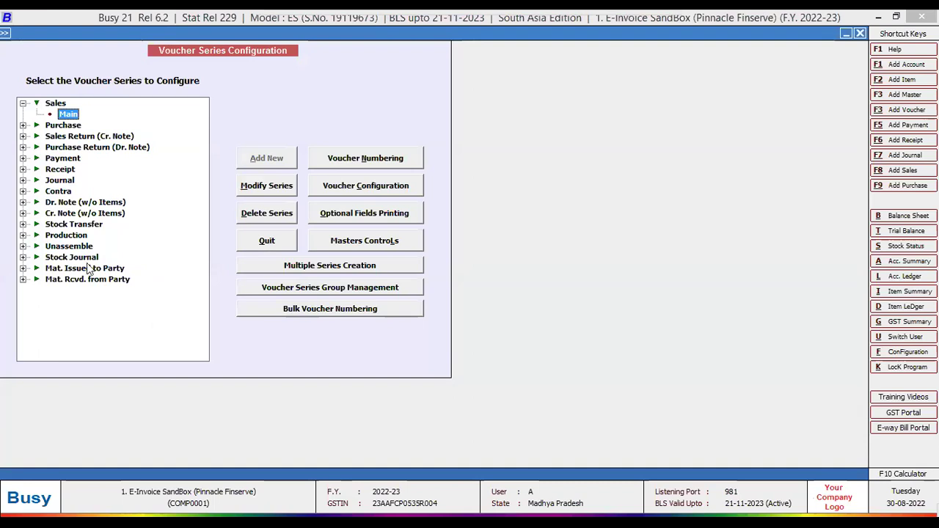
- Set Generate E-Invoice After Saving and Input Transport Details to Y for the Main series
click(362, 187)
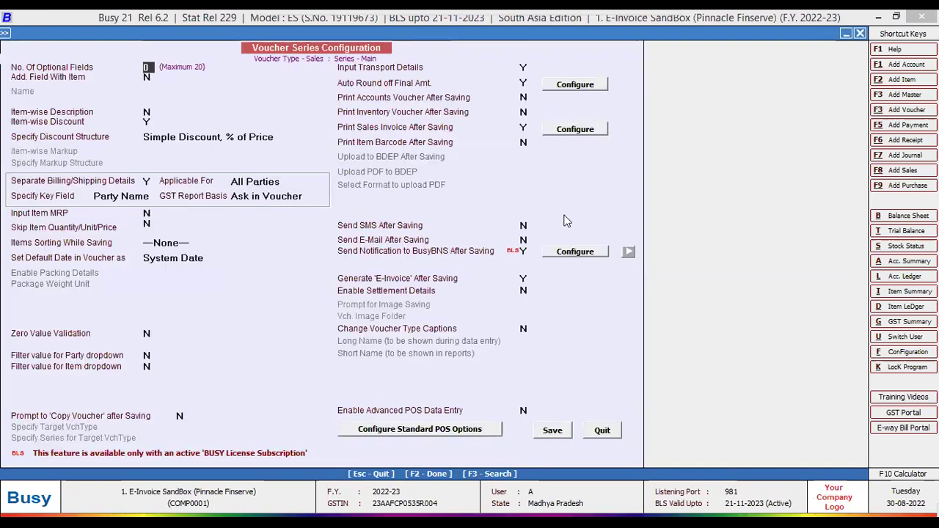
click(524, 280)
click(524, 66)
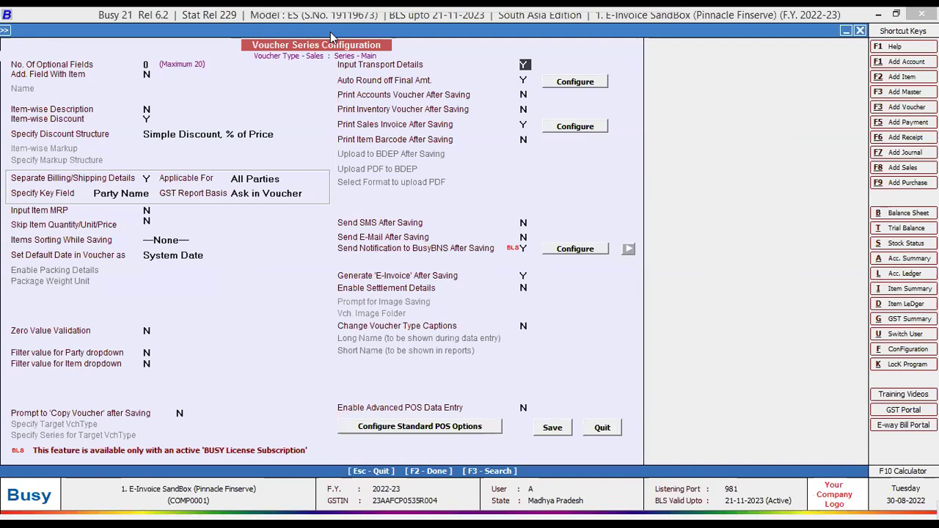
key(Escape)
click(163, 33)
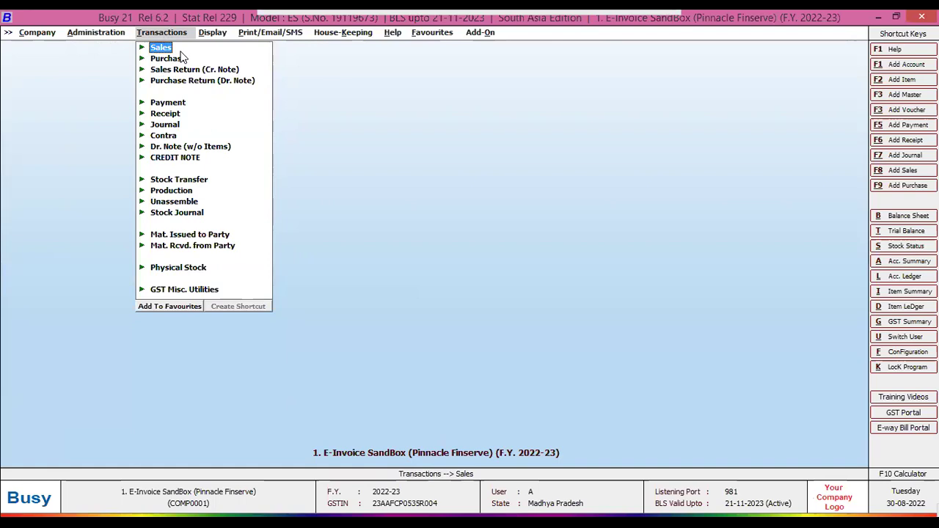
- Start a new I/GST-ItemWise sales voucher with party Busy Infotech Pvt. Ltd
key(Return)
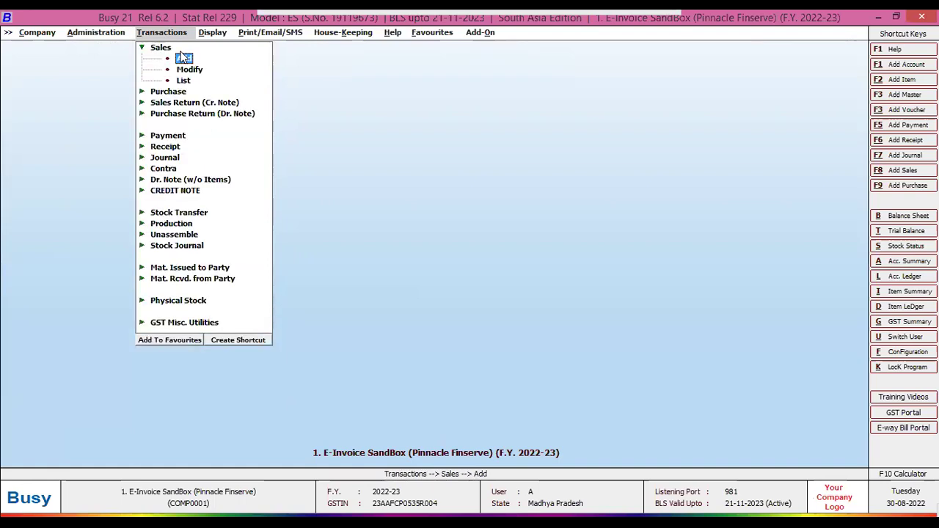
click(183, 58)
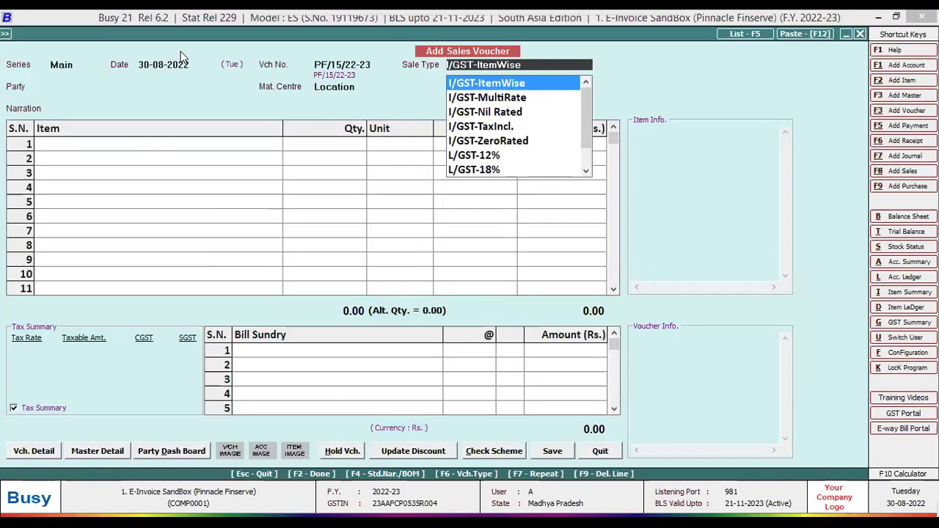
key(Return)
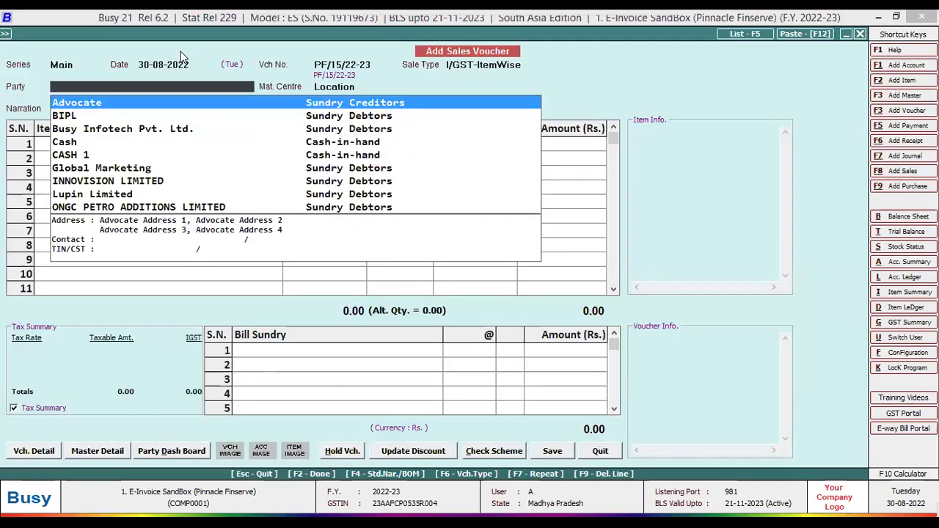
key(Down)
key(Down)
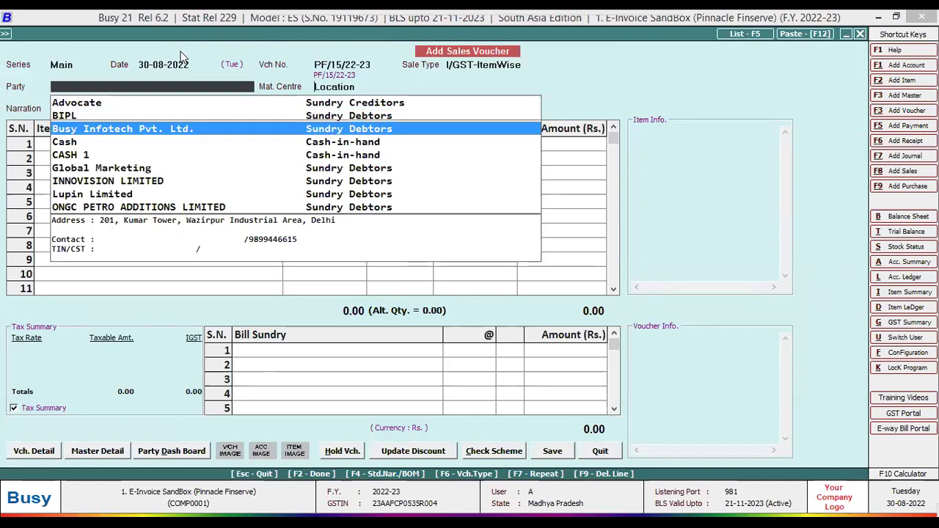
key(Return)
key(Return)
key(Return)
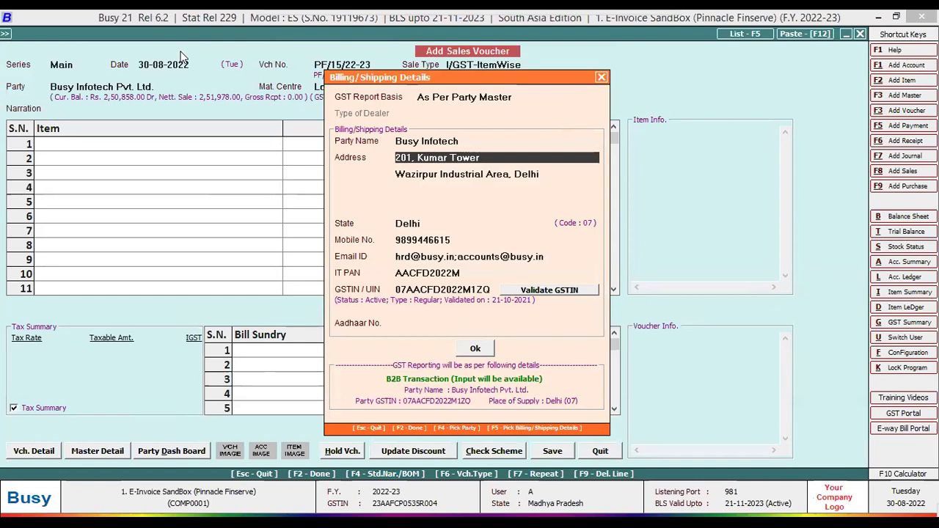
- Change billing Address line 1 to Adarsh Tower and accept the billing details
text(Adars)
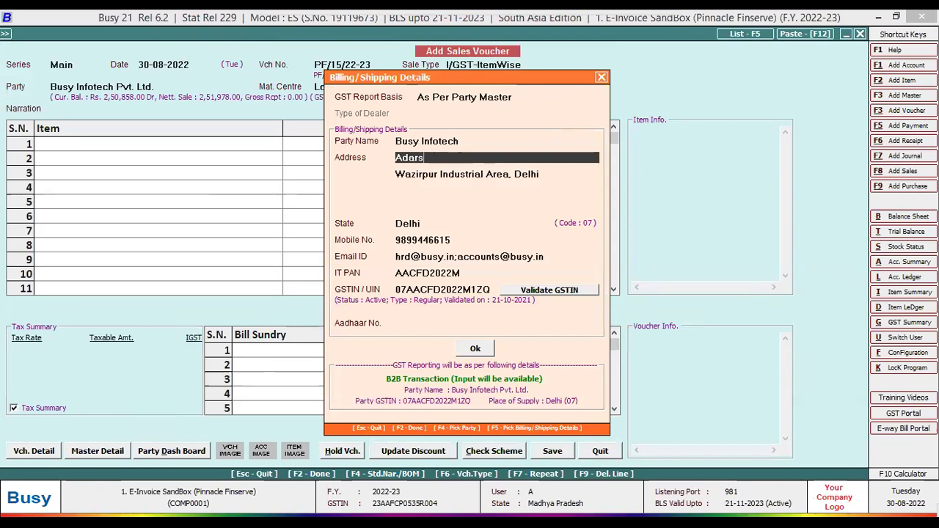
text(h Tower)
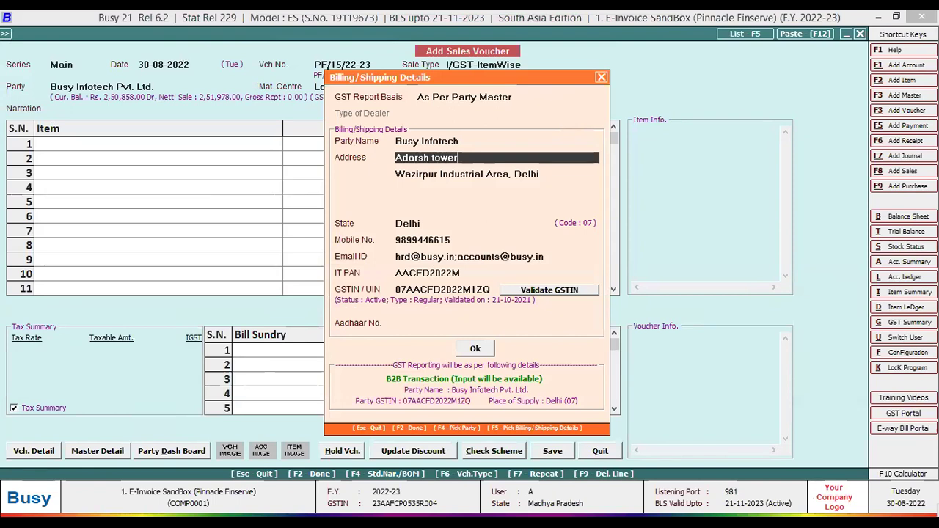
key(Return)
key(Return)
key(Return)
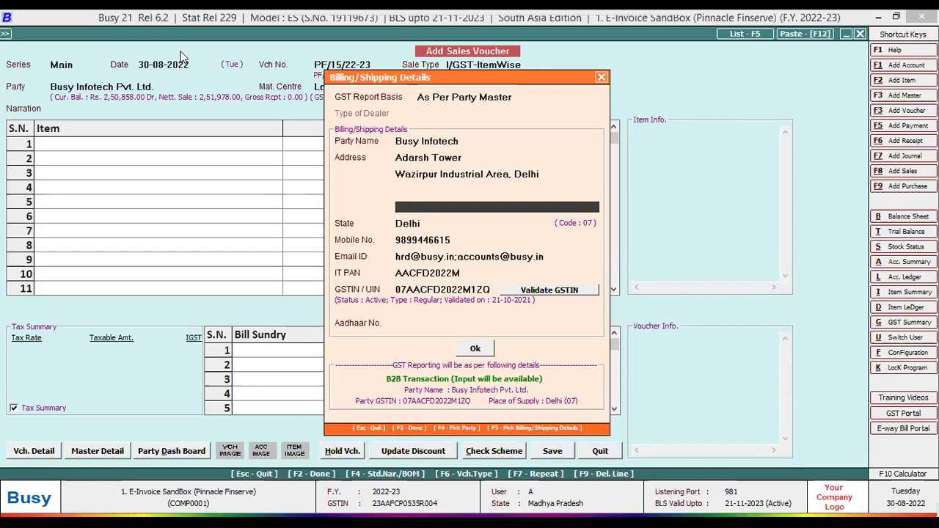
click(485, 157)
click(484, 351)
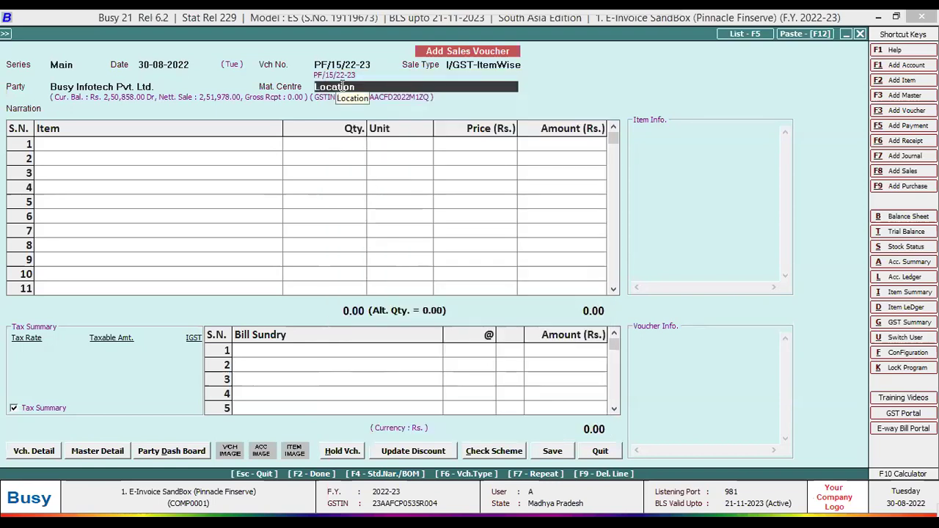
- Enter Bagguase Board in item row 1 with quantity 10 Pcs. at price 800
key(Return)
key(Down)
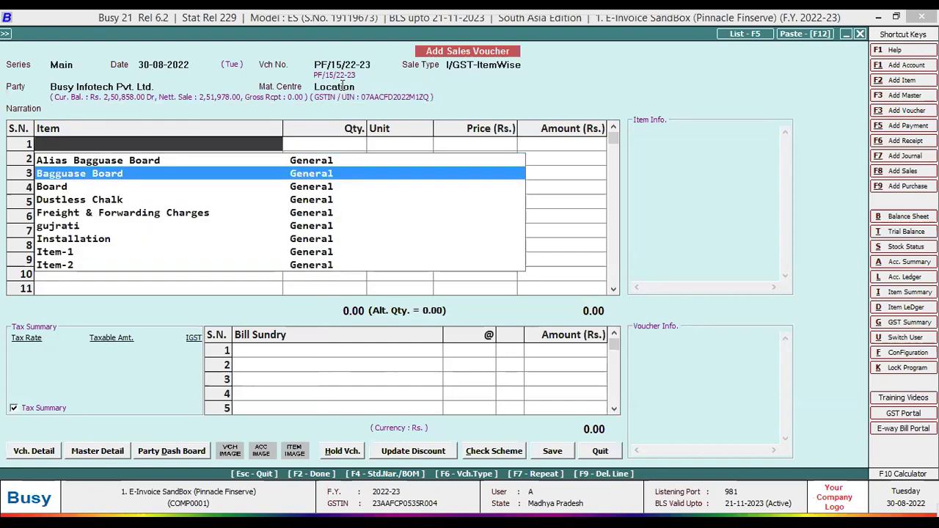
key(Return)
text(10)
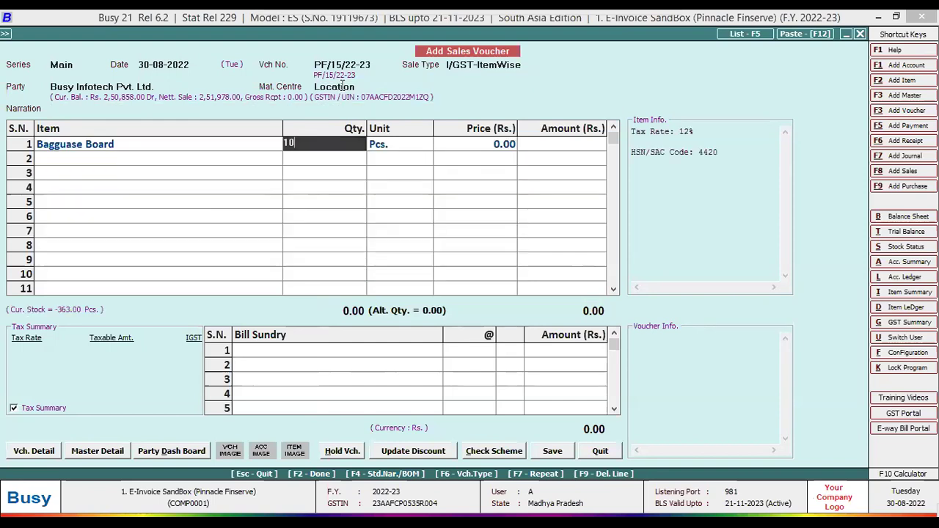
key(Return)
key(Return)
text(800)
key(Return)
key(Return)
key(Return)
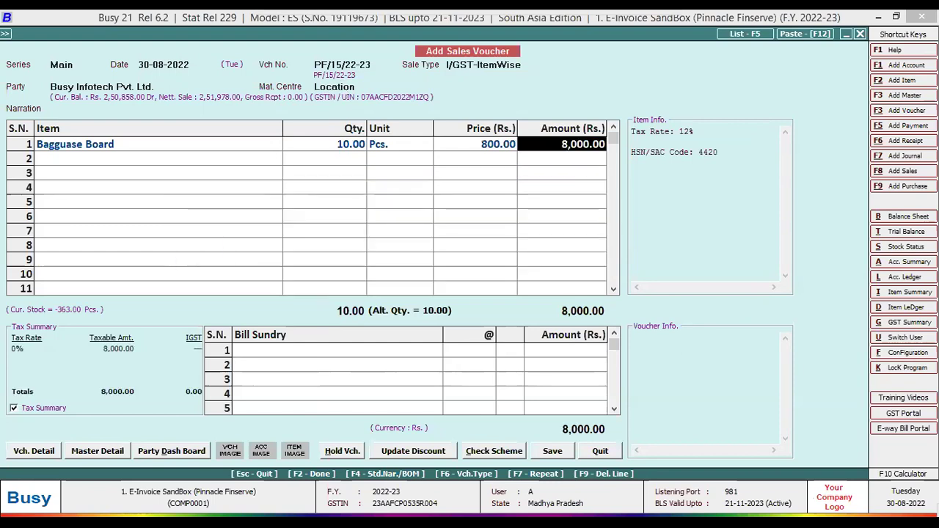
key(Return)
key(Return)
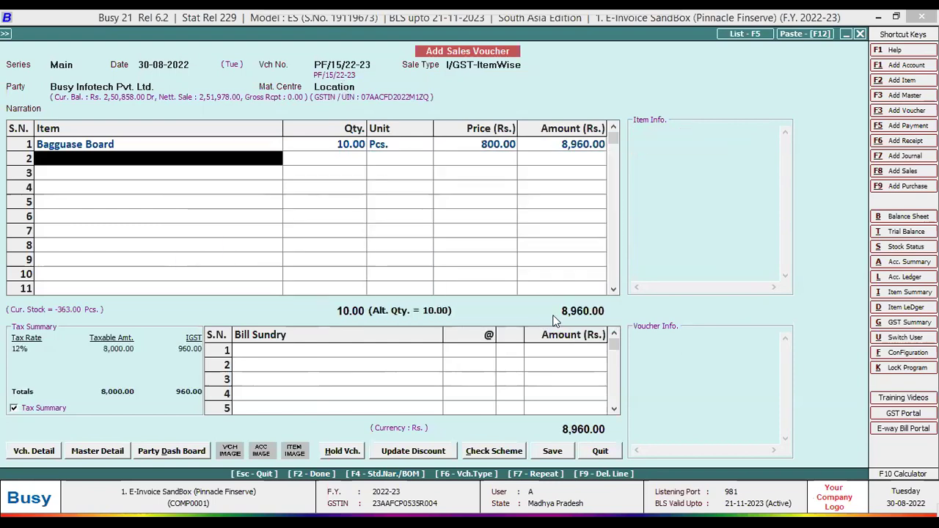
- Save the sales voucher and accept SELF as the transport
click(555, 451)
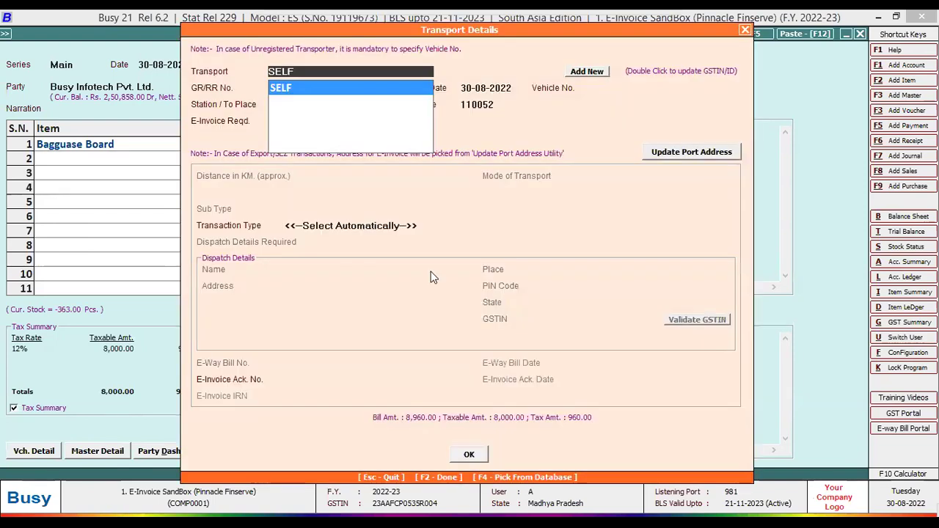
key(Return)
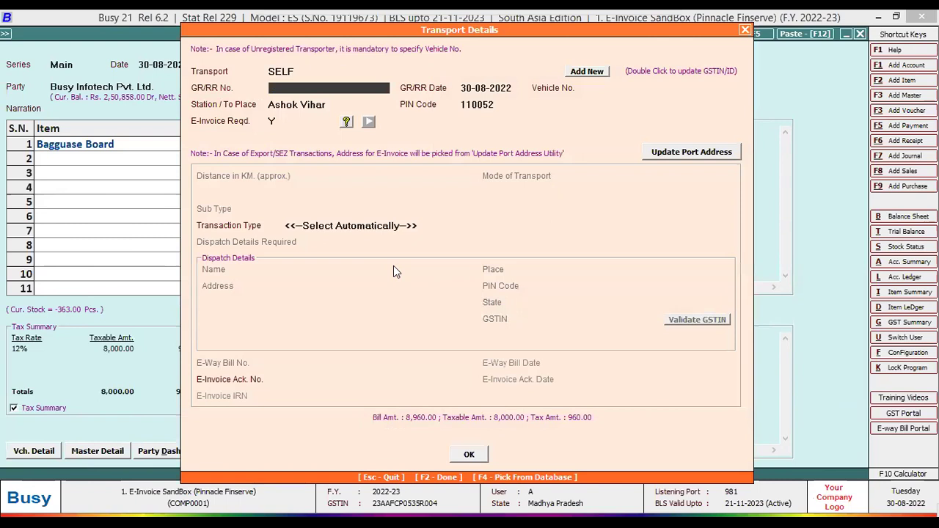
click(278, 121)
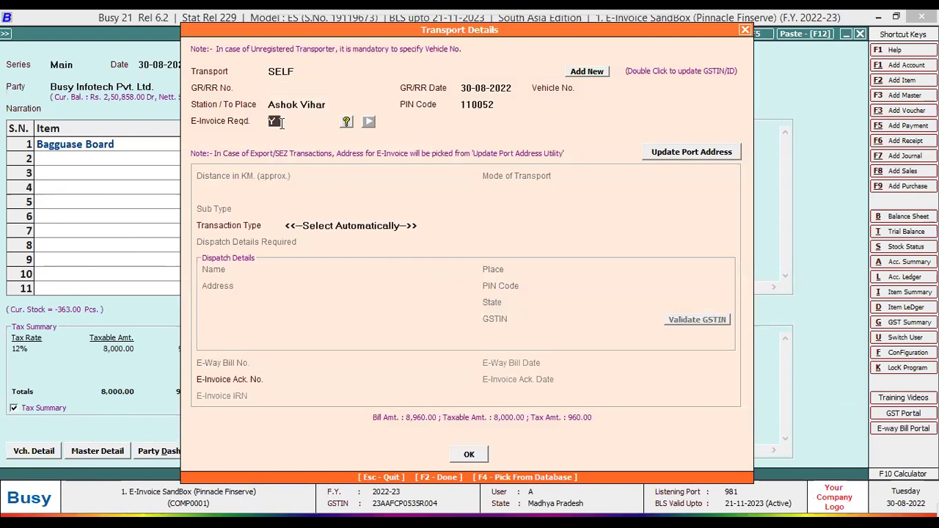
- Replace station Ashok Vihar with 'Adarsh nagar', keeping PIN Code 110052
click(334, 106)
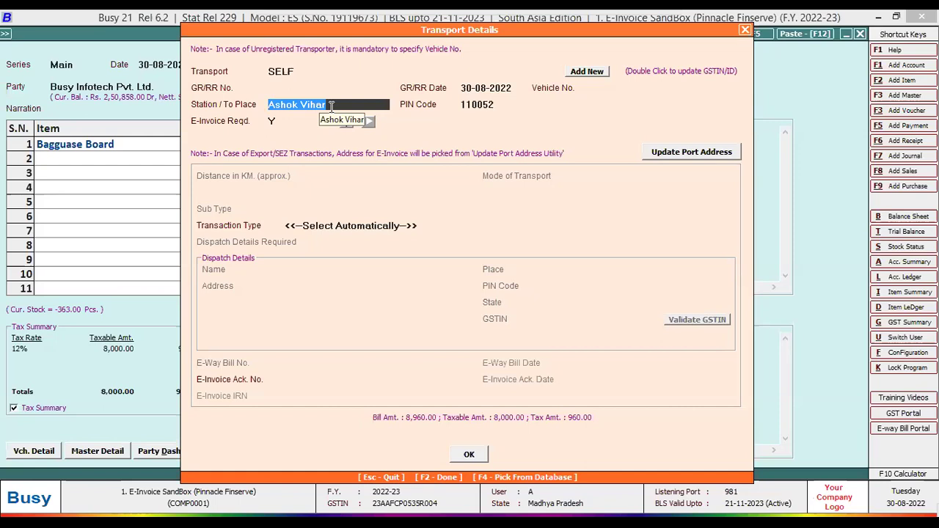
click(332, 106)
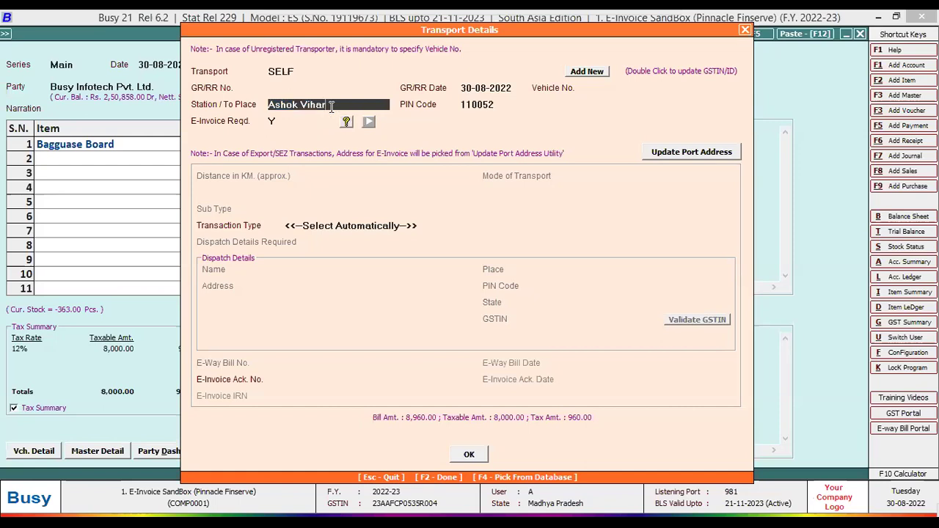
key(BackSpace)
key(BackSpace)
key(BackSpace)
key(BackSpace)
key(BackSpace)
key(BackSpace)
key(BackSpace)
key(BackSpace)
key(BackSpace)
key(BackSpace)
key(BackSpace)
text(Adarsh nagar)
key(Return)
click(334, 106)
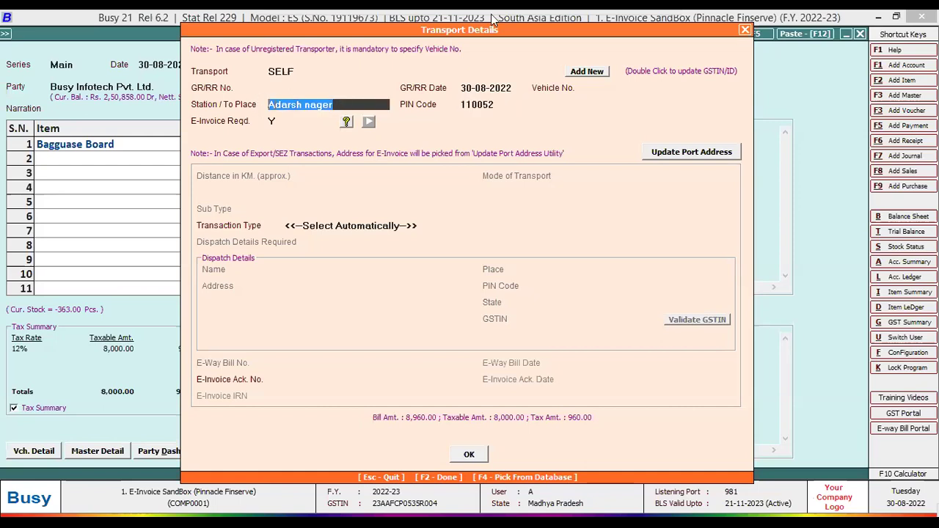
click(473, 105)
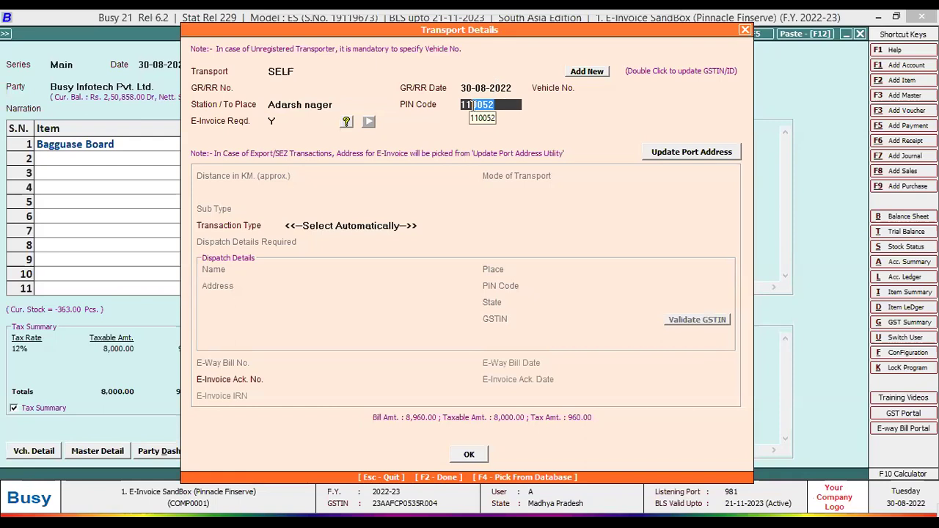
- Move past PIN Code 110052 to the Transaction Type list, still on Select Automatically
key(Return)
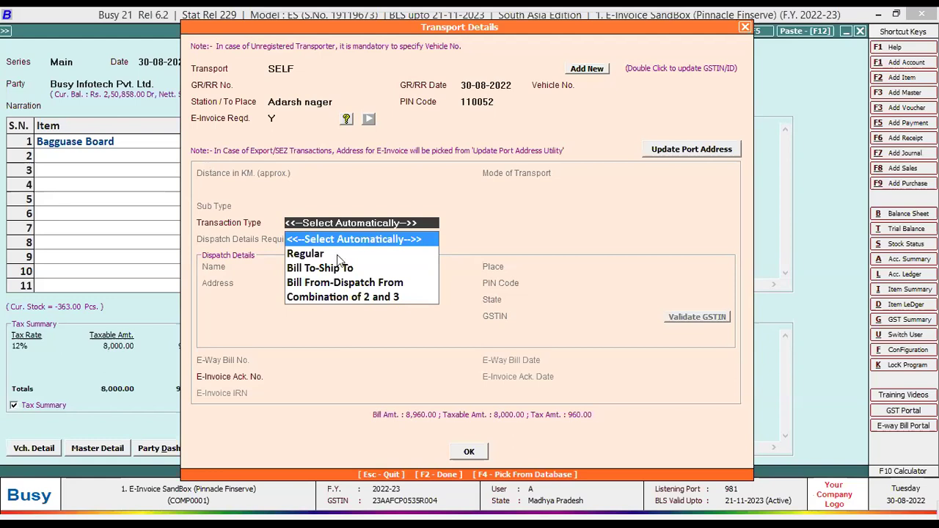
- Choose Bill From-Dispatch From, name the dispatcher Busy Infotech, and accept Kolkata, 700006, West Bengal
key(Down)
key(Down)
key(Down)
key(Return)
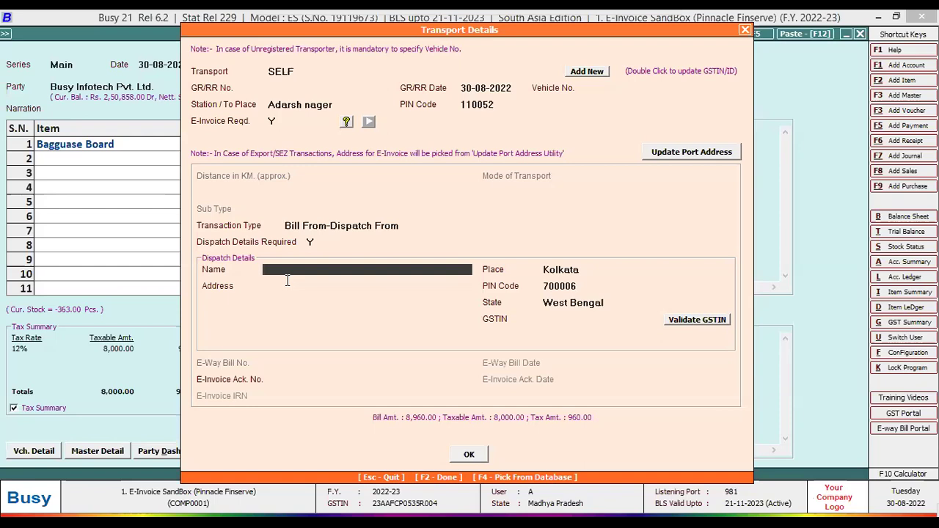
text(Busy iotech)
key(Return)
key(Return)
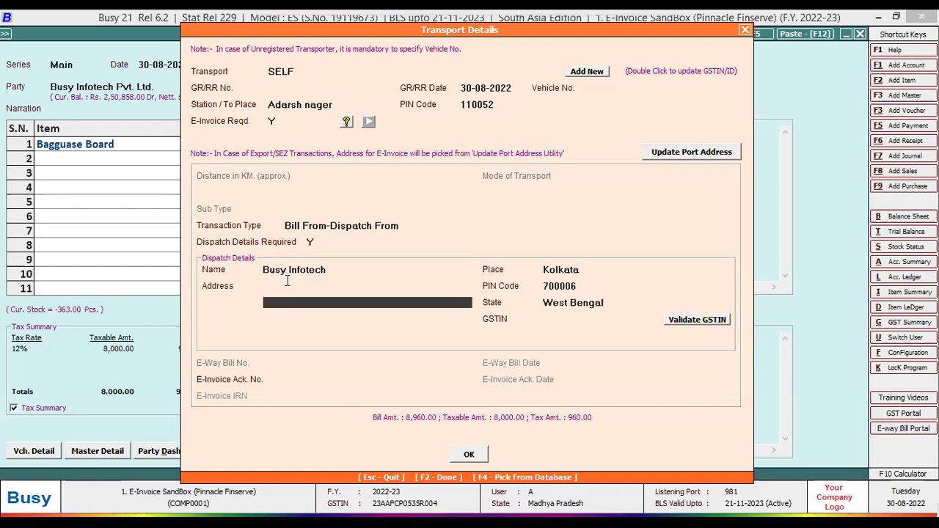
key(Return)
key(Return)
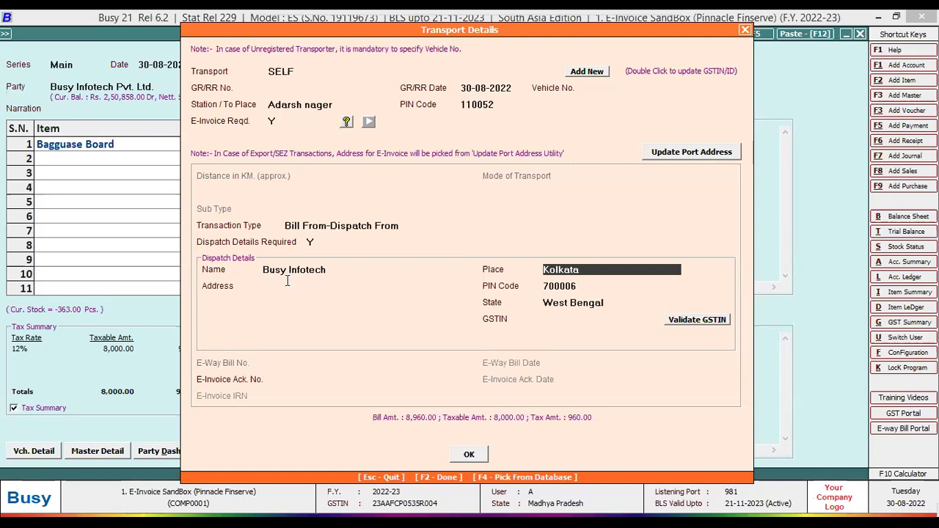
key(Return)
key(Return)
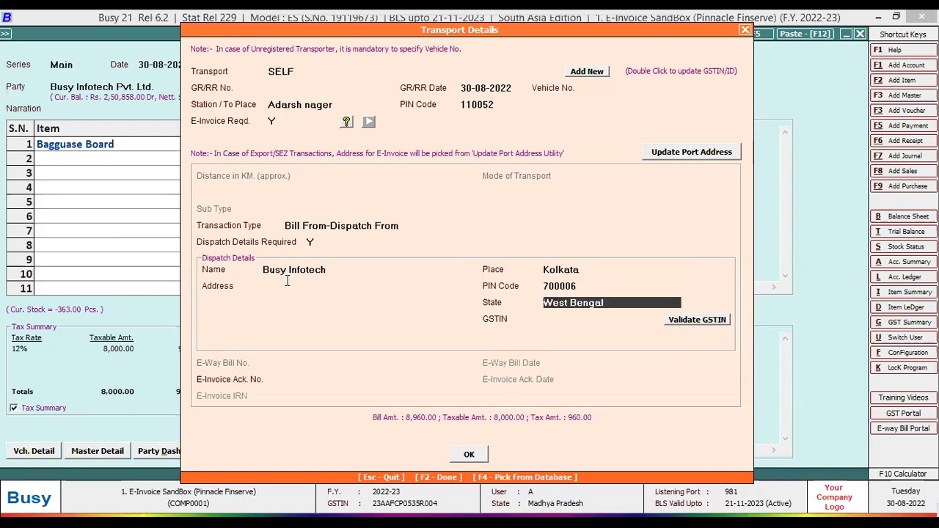
key(Return)
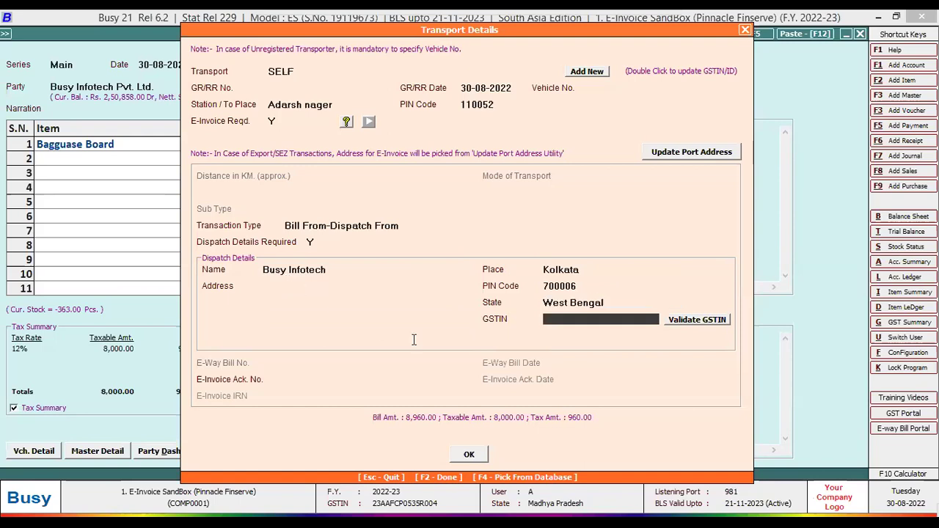
- Accept the transport details, answer Yes to Generate E-Invoice, and pick Automatic generation
click(449, 456)
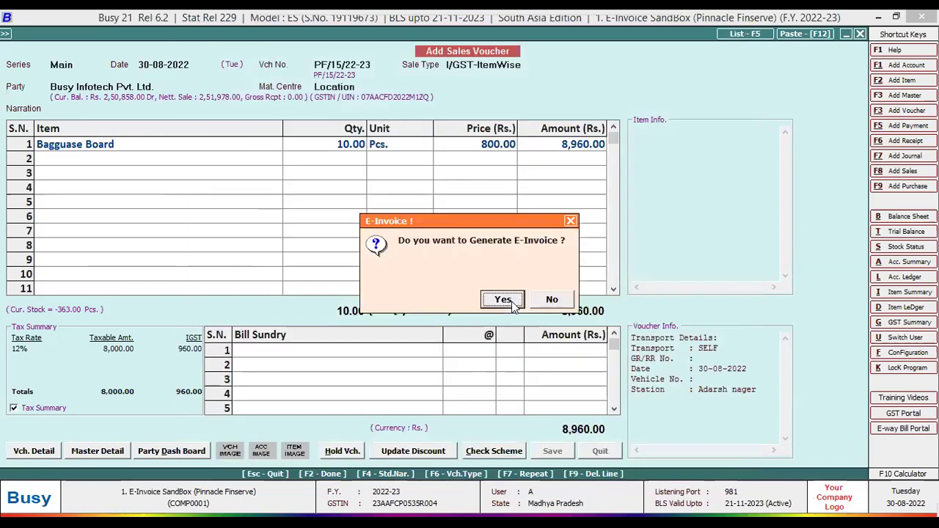
click(503, 300)
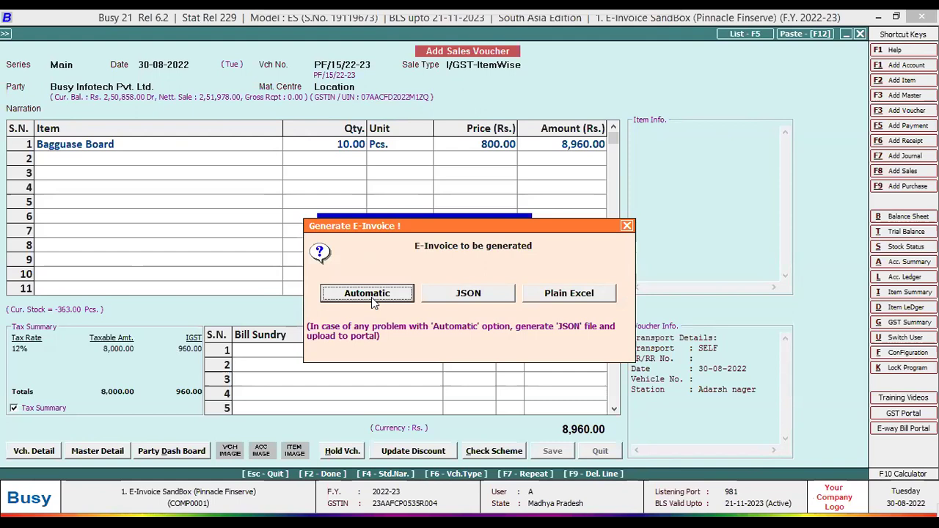
click(371, 298)
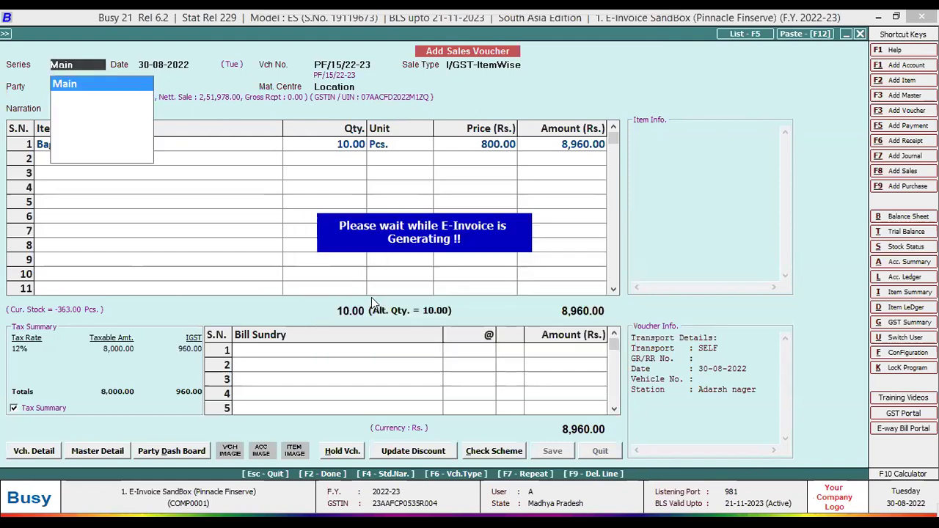
- Keep accounts and items by Name with Main Unit quantity, then exit to voucher PF/15/22-23 selection
key(Return)
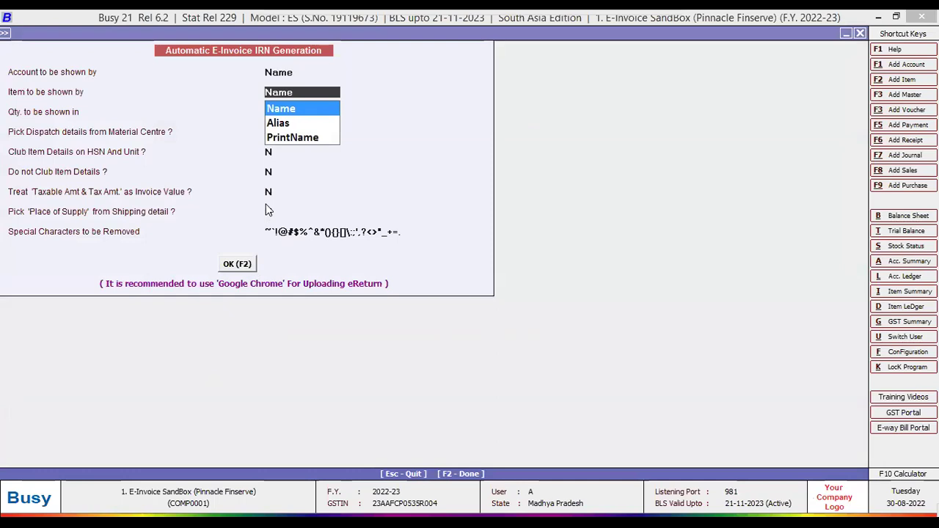
key(Return)
key(Return)
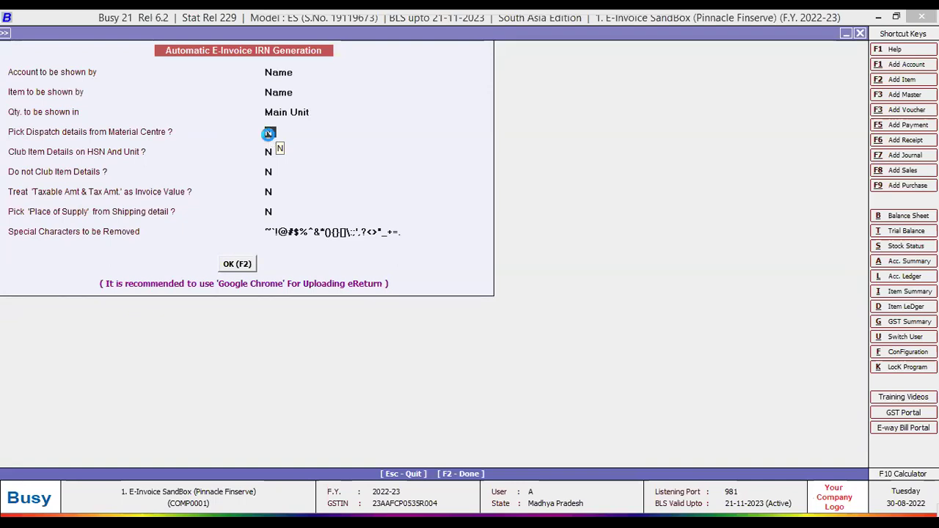
key(F2)
key(Return)
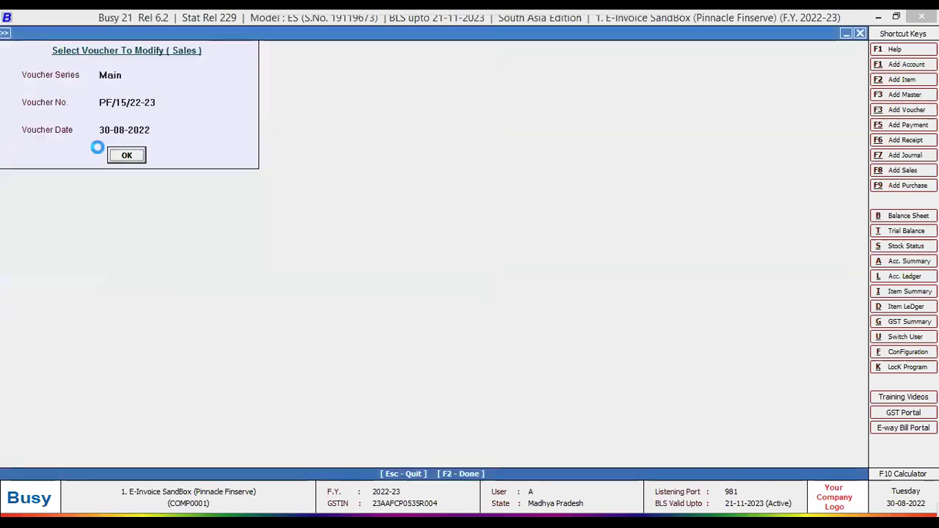
- Load voucher PF/15/22-23 for modification and open the Location material centre through Material Centre > Modify
key(Return)
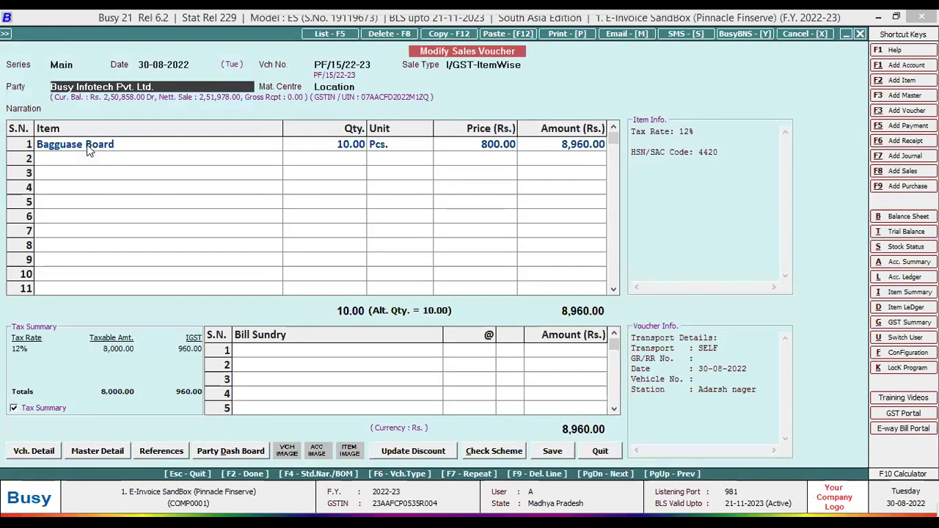
key(Return)
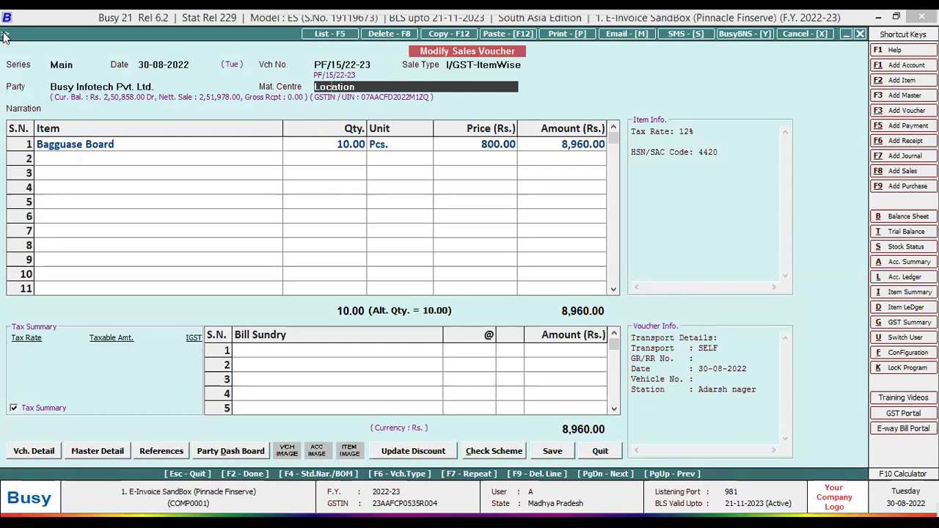
mouse_move(3, 36)
click(82, 281)
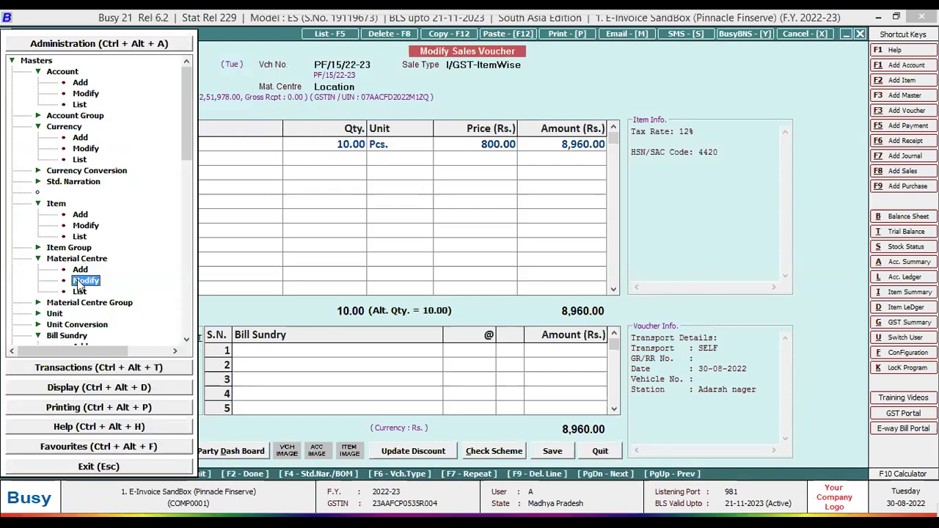
click(79, 285)
key(Return)
click(121, 321)
drag(122, 321, 56, 319)
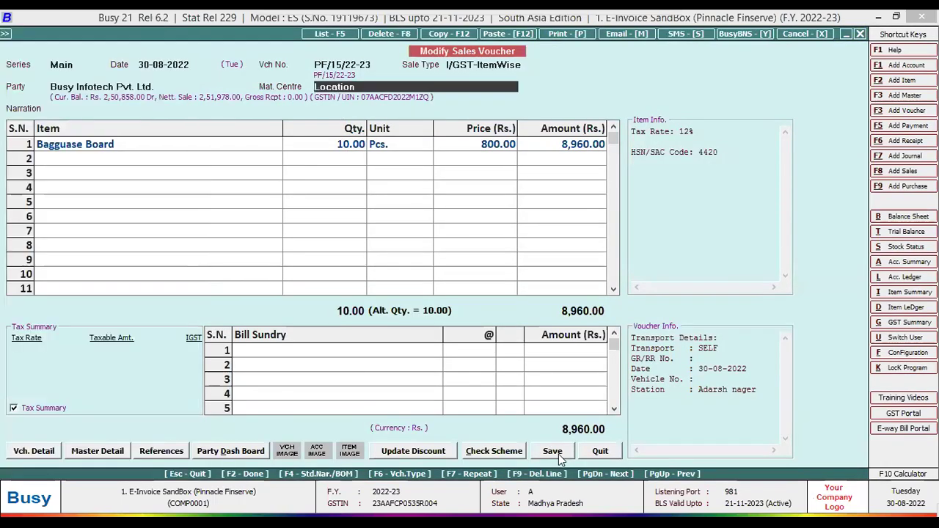
- Save voucher PF/15/22-23 with unchanged transport details, choose automatic e-invoice, keep Name/Main Unit settings
click(558, 454)
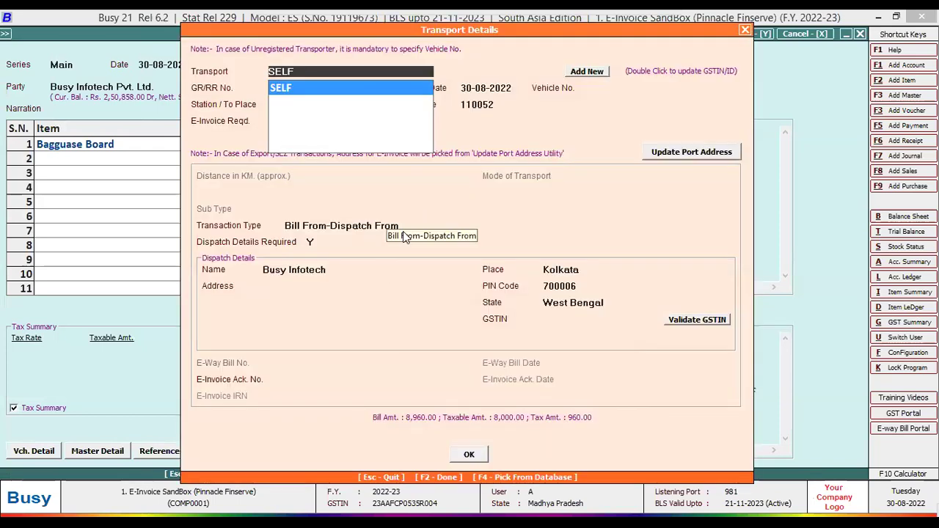
click(340, 273)
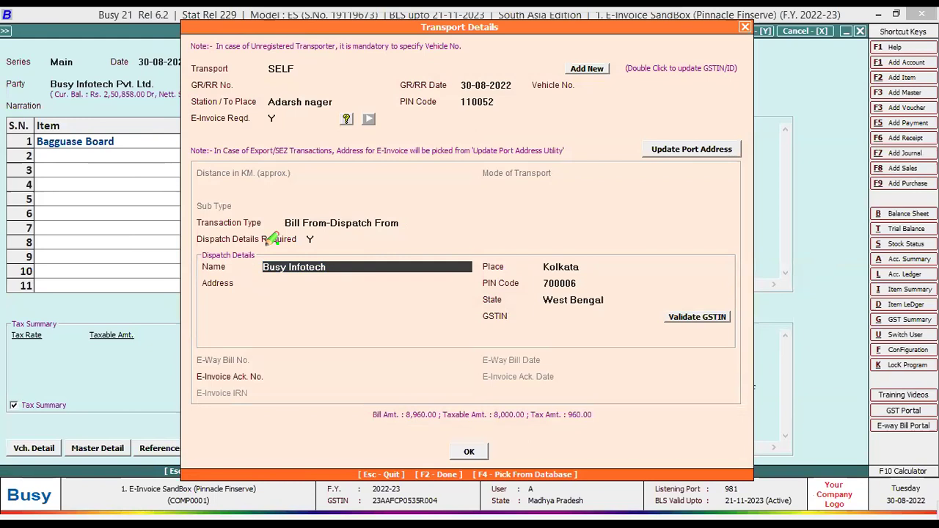
key(F2)
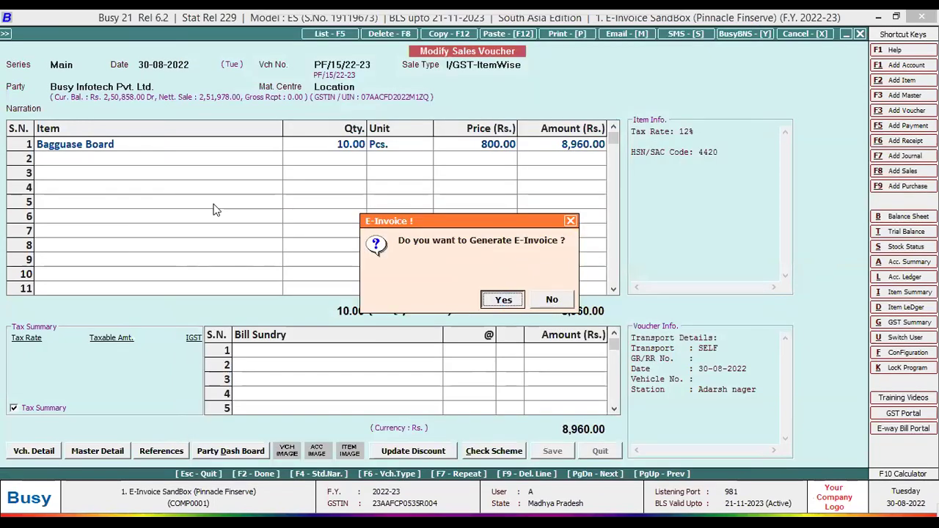
key(Return)
click(355, 294)
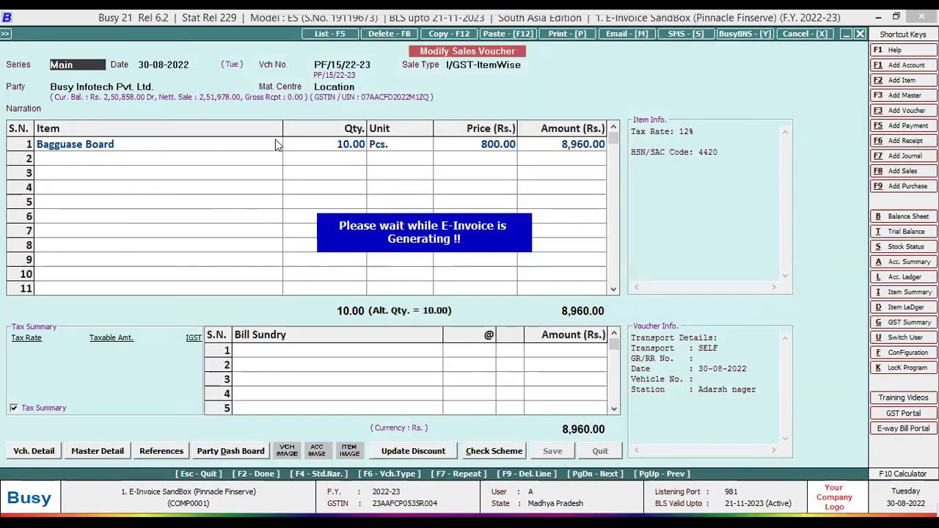
key(Return)
key(Return)
key(Return)
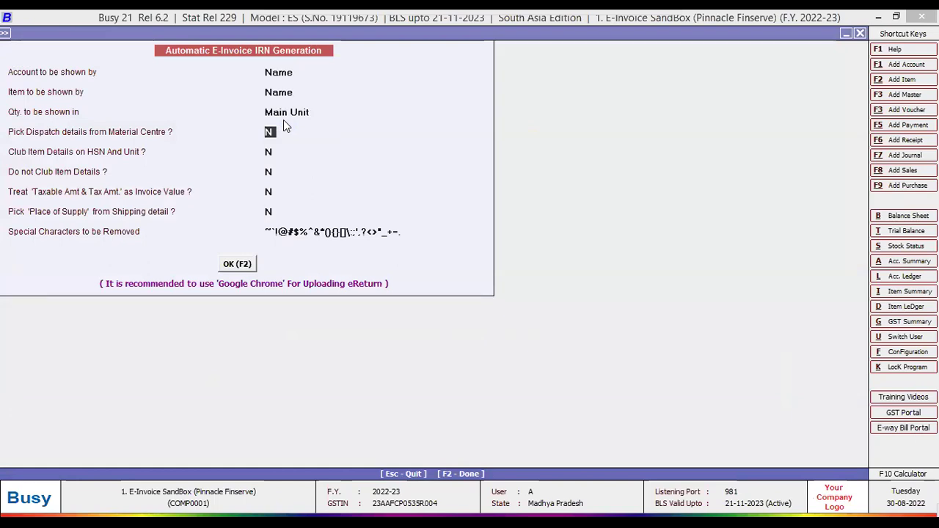
- Confirm the IRN settings and run Check Possible Errors, which raises run-time error 3420
click(232, 265)
click(232, 266)
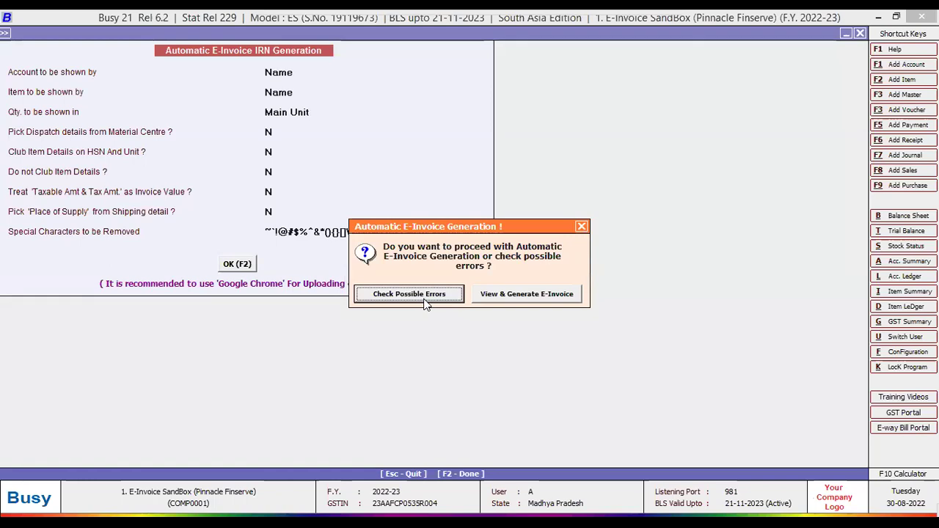
click(506, 293)
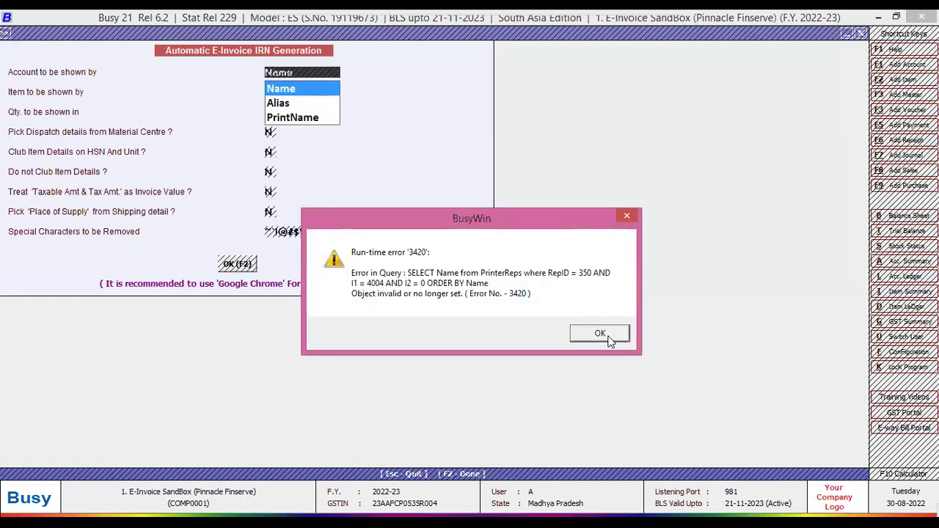
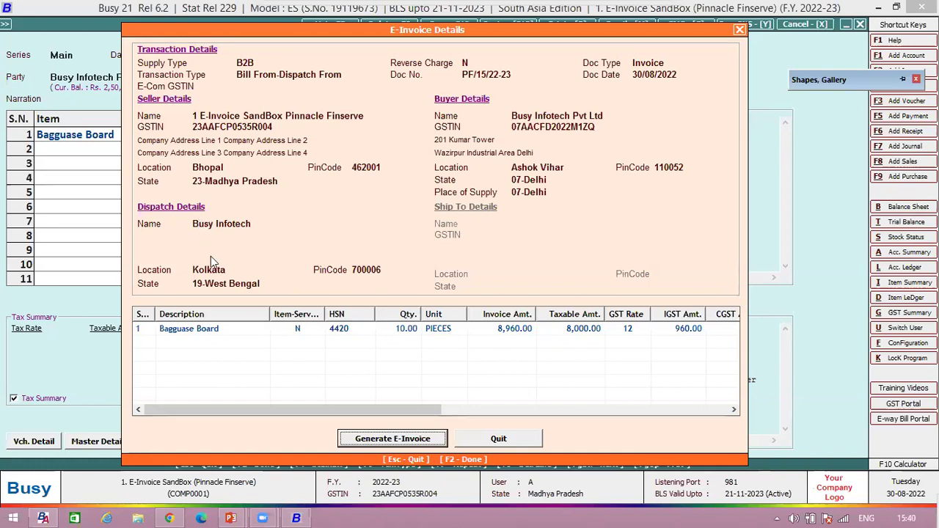
- Attempt e-invoice generation for PF/15/22-23, then dismiss the missing-address error and skip printing and notification
click(378, 443)
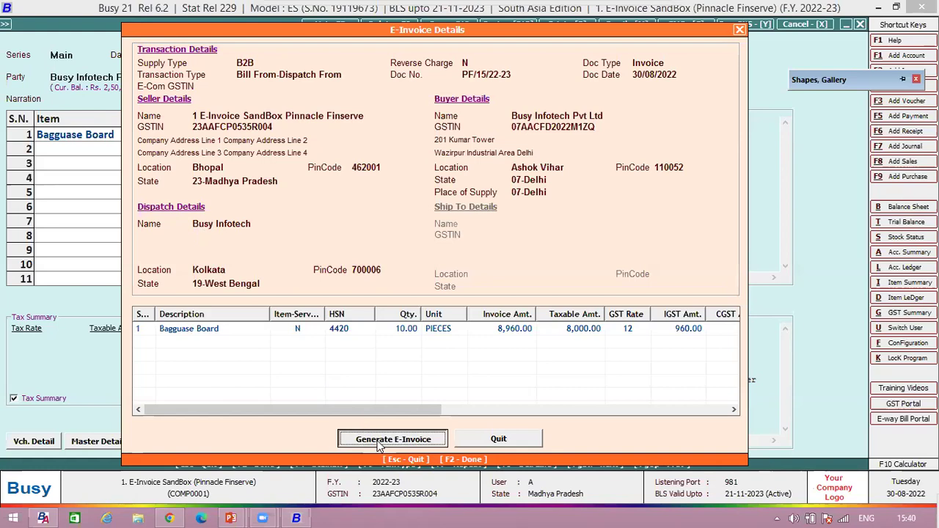
click(550, 287)
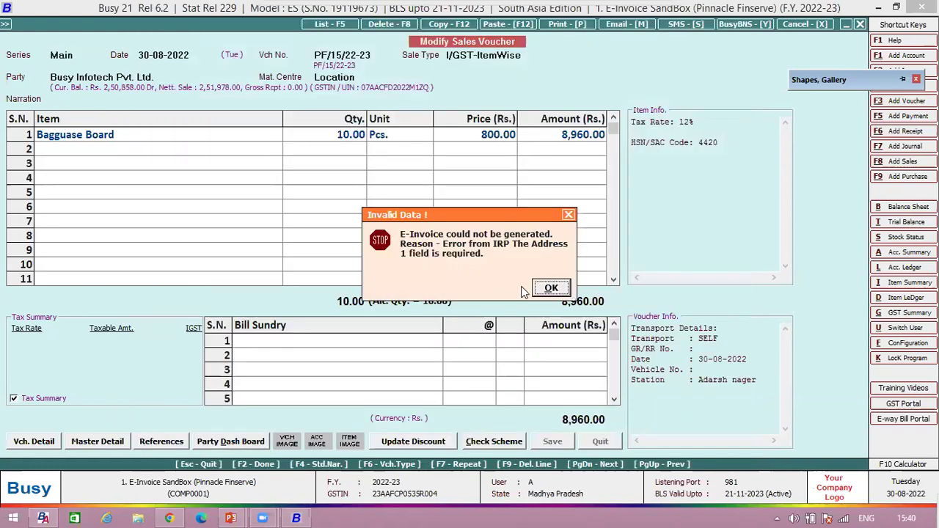
click(557, 289)
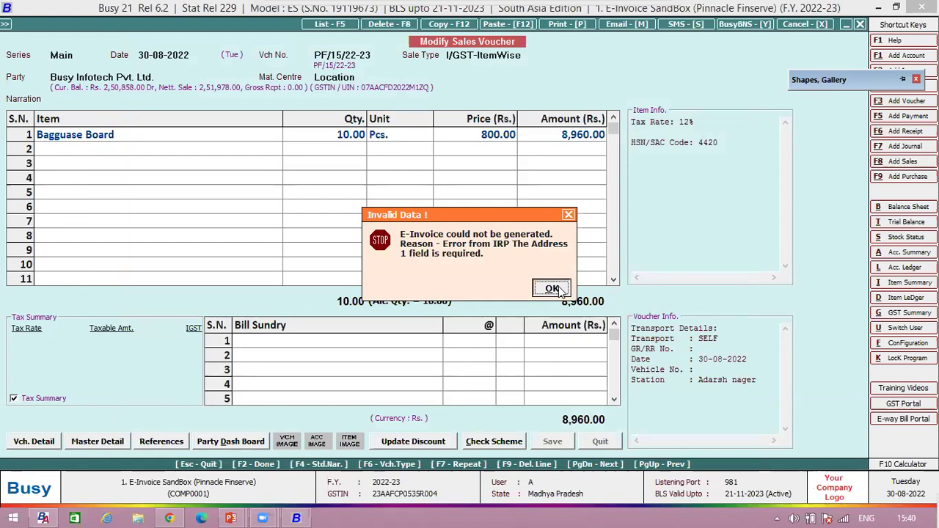
click(562, 290)
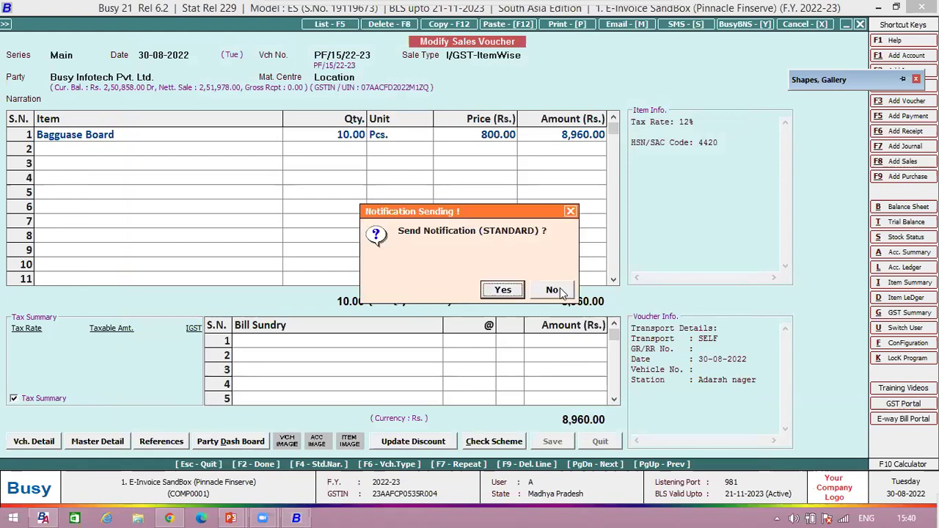
click(539, 292)
- Reopen voucher PF/15/22-23, enter Kolkata as the dispatch address, and resave it
key(Return)
key(Return)
key(Return)
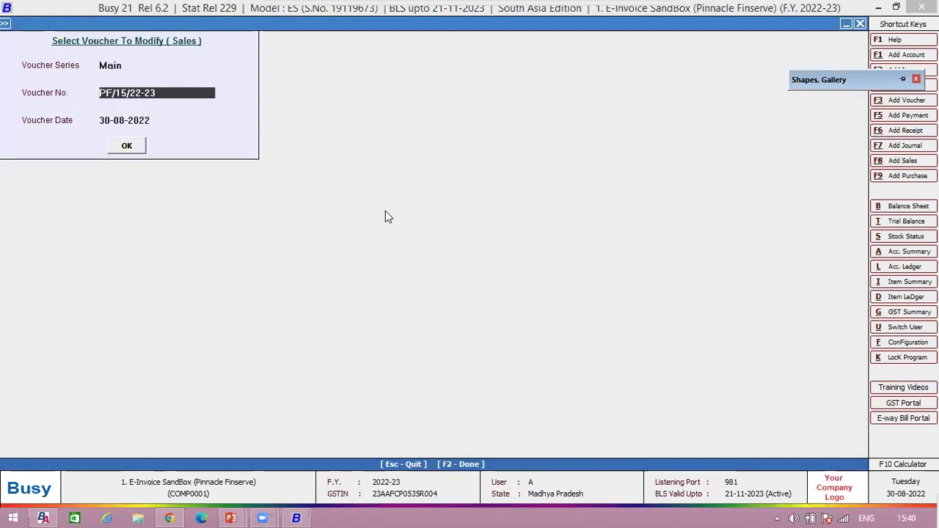
key(Return)
key(Return)
key(Return)
key(Return)
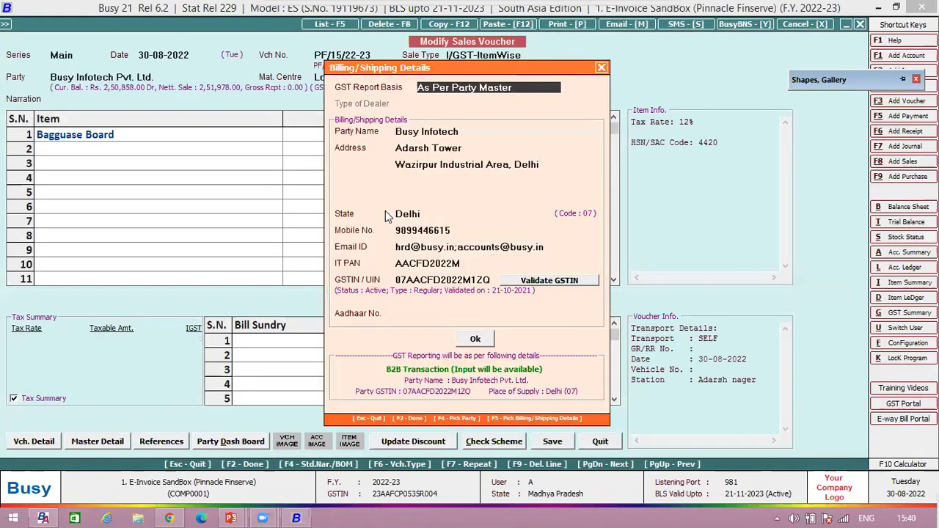
key(F2)
click(546, 438)
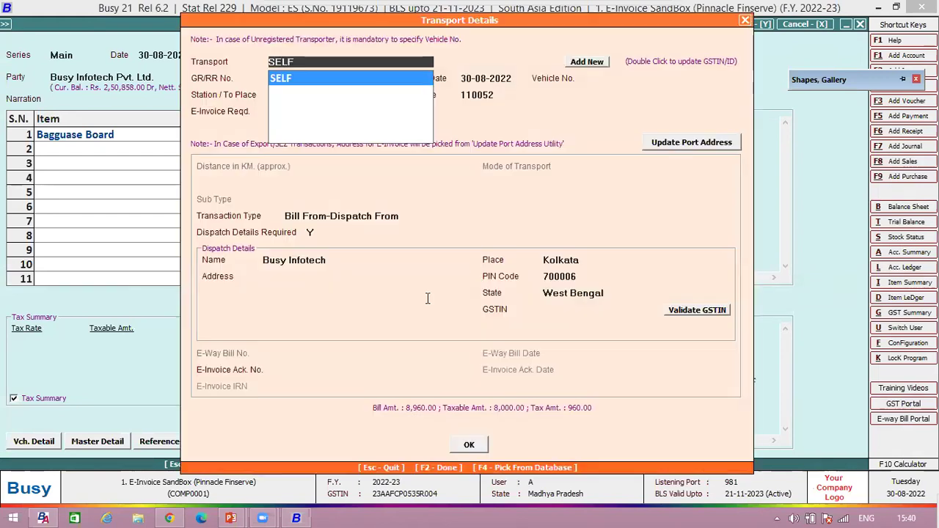
click(312, 275)
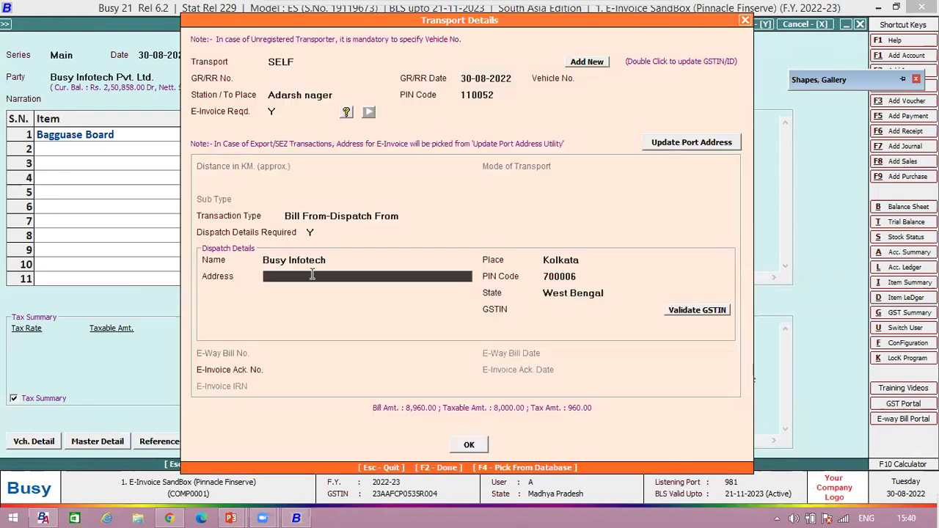
text(kolkata)
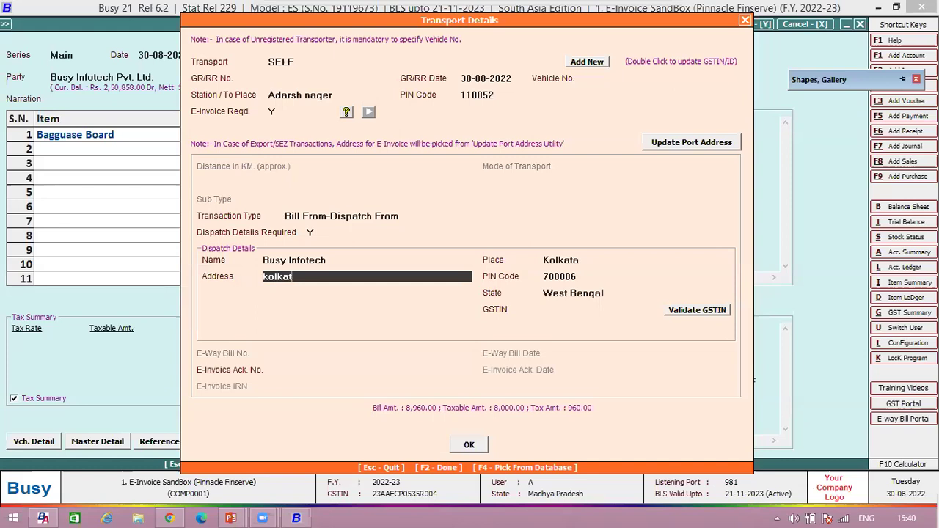
key(Return)
click(469, 445)
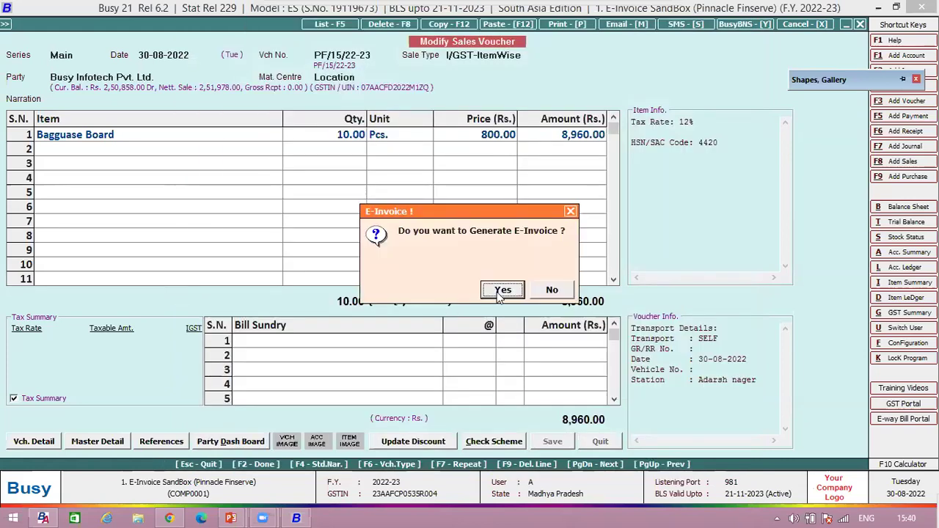
- Generate the e-invoice automatically via View & Generate, accept the Ack No., and choose to print it
key(Return)
click(367, 286)
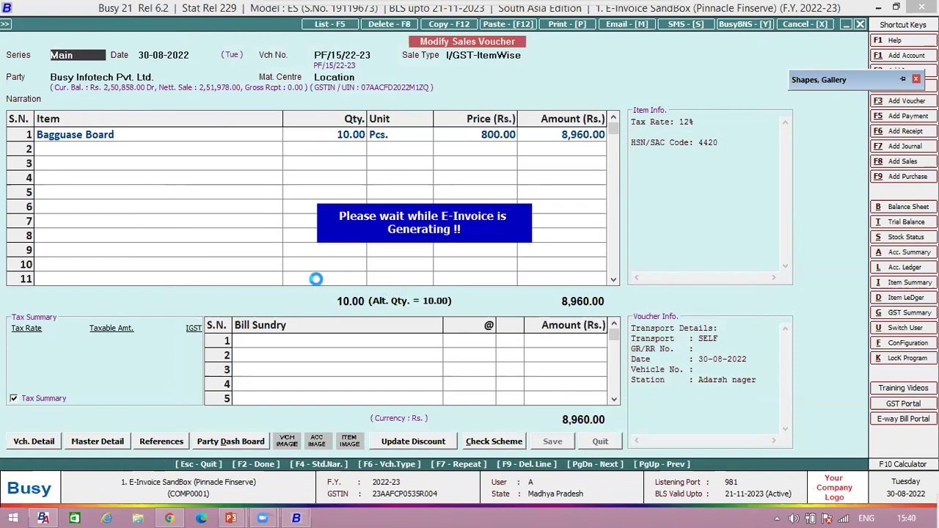
click(236, 256)
click(506, 286)
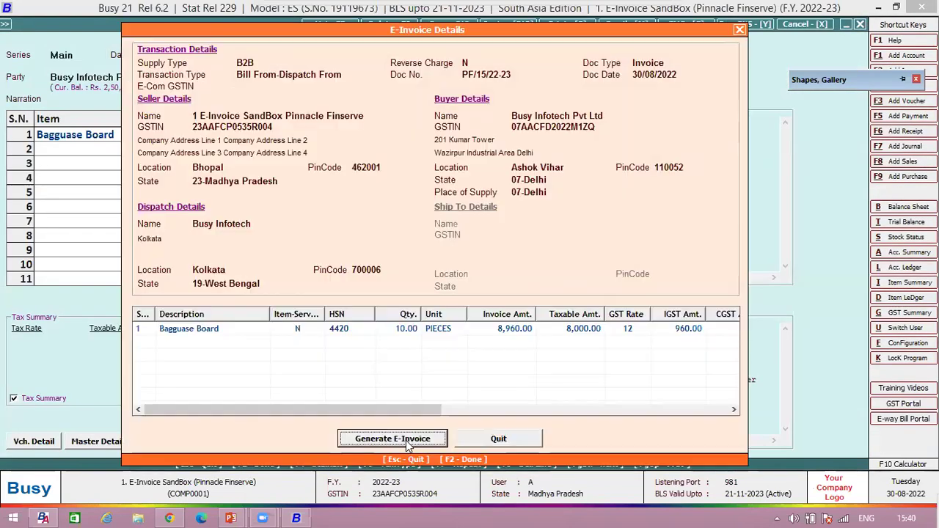
click(406, 439)
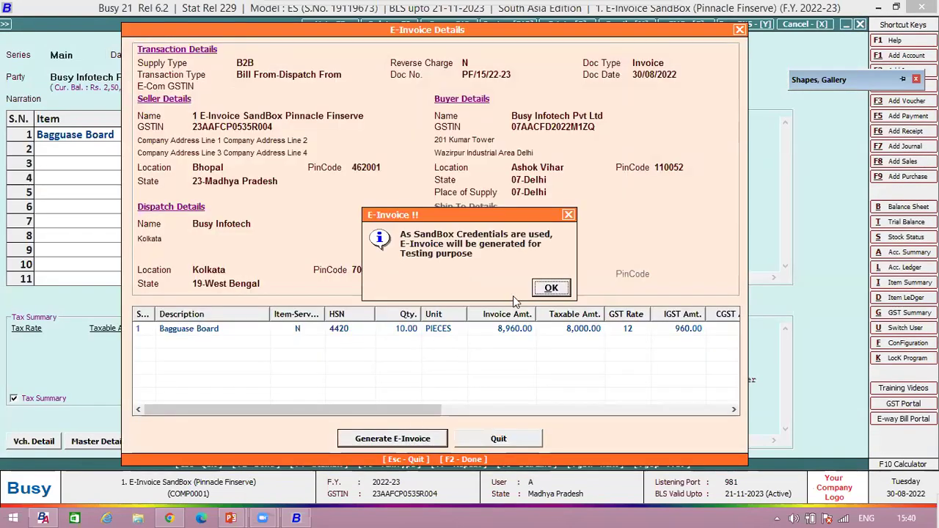
click(550, 288)
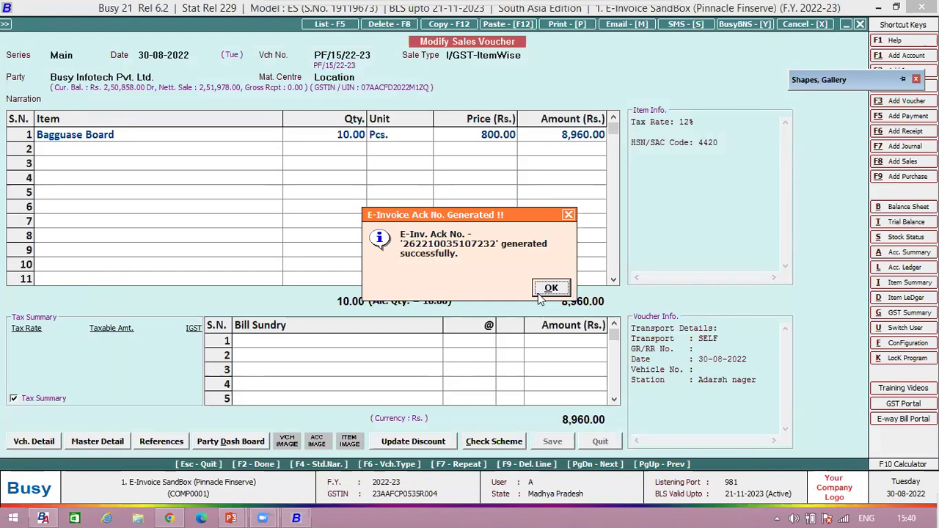
click(542, 291)
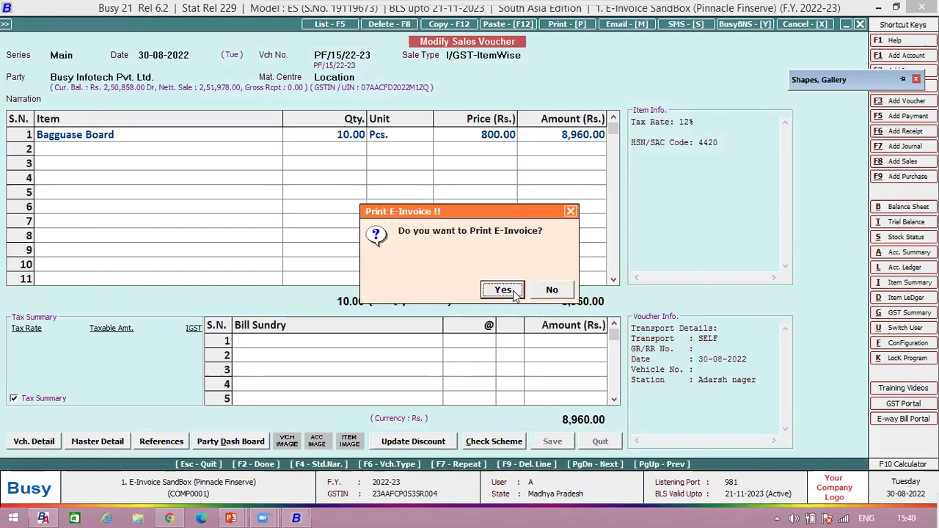
click(503, 290)
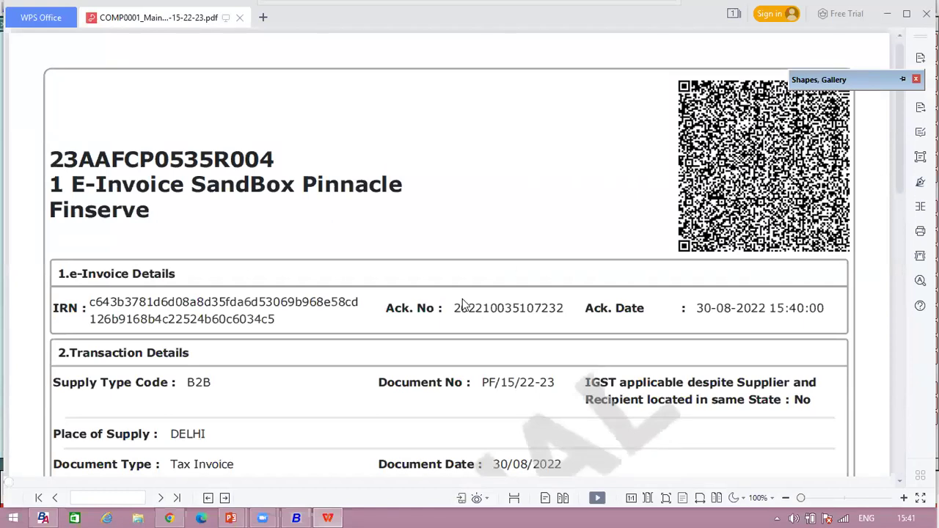
- Exit read mode and scroll the e-invoice PDF to view its IRN and QR code
key(Escape)
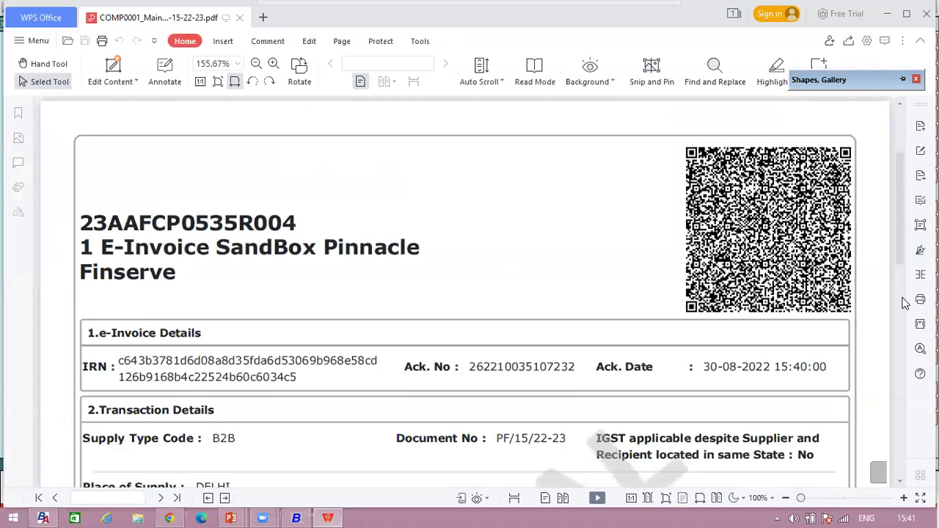
scroll(905, 303, down, 5)
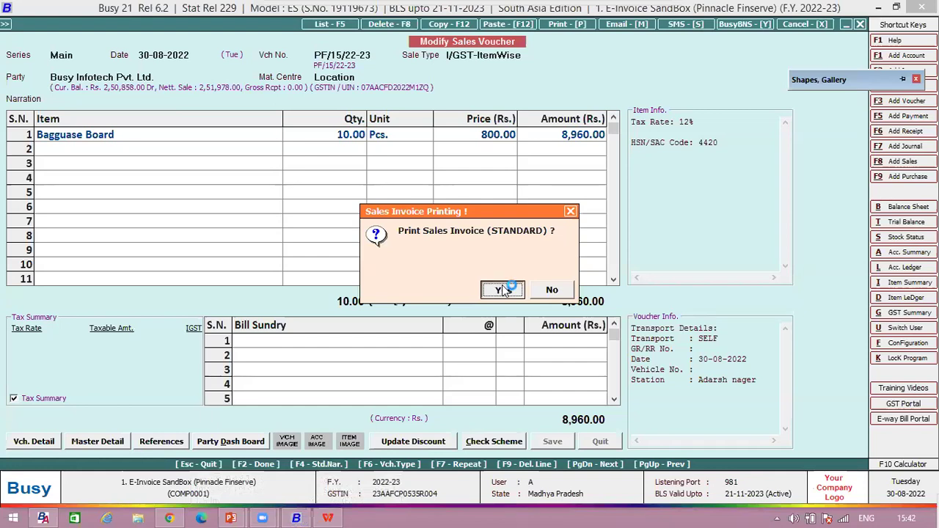
- Preview the STANDARD format tax invoice, scroll through it, close it, and decline the notification
click(502, 287)
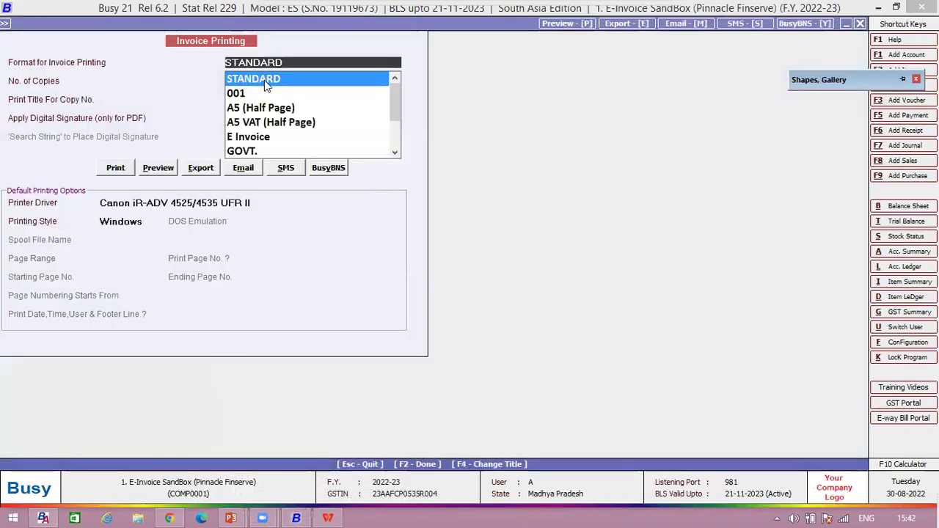
click(264, 80)
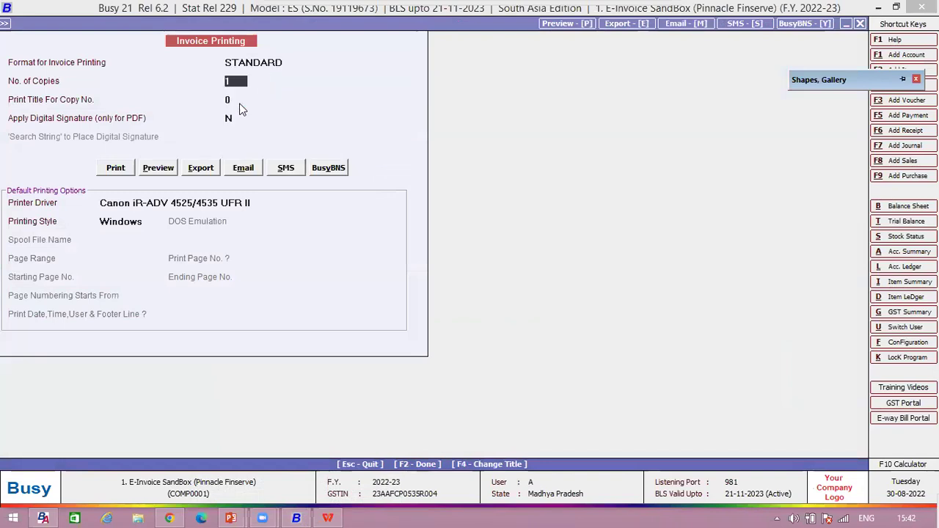
click(158, 168)
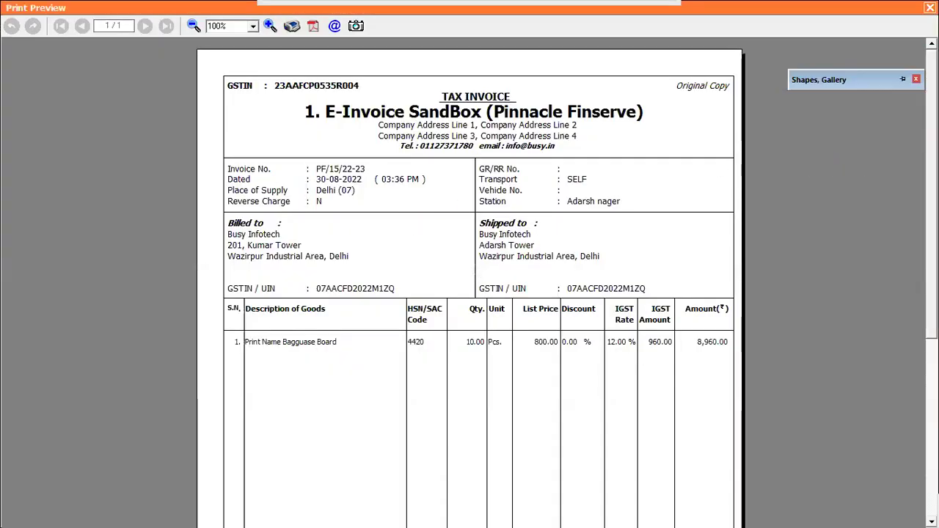
scroll(509, 362, down, 5)
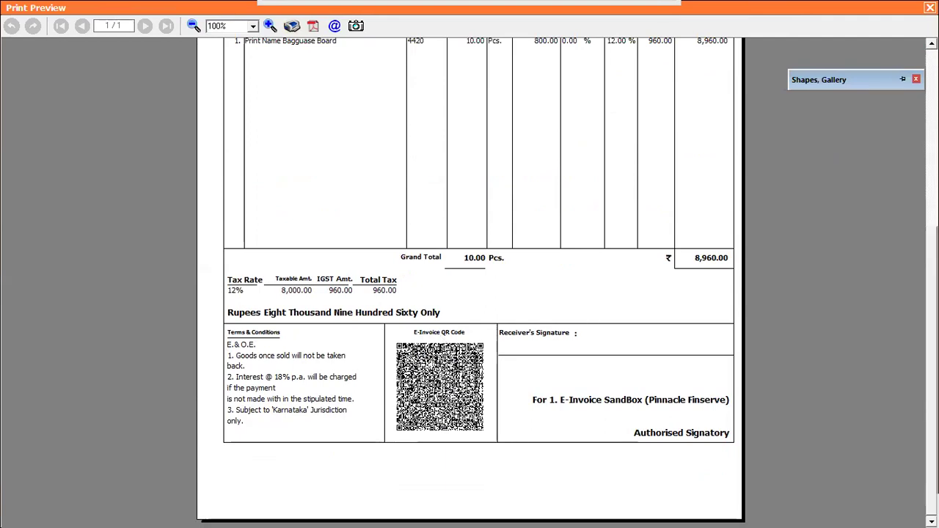
scroll(469, 282, up, 5)
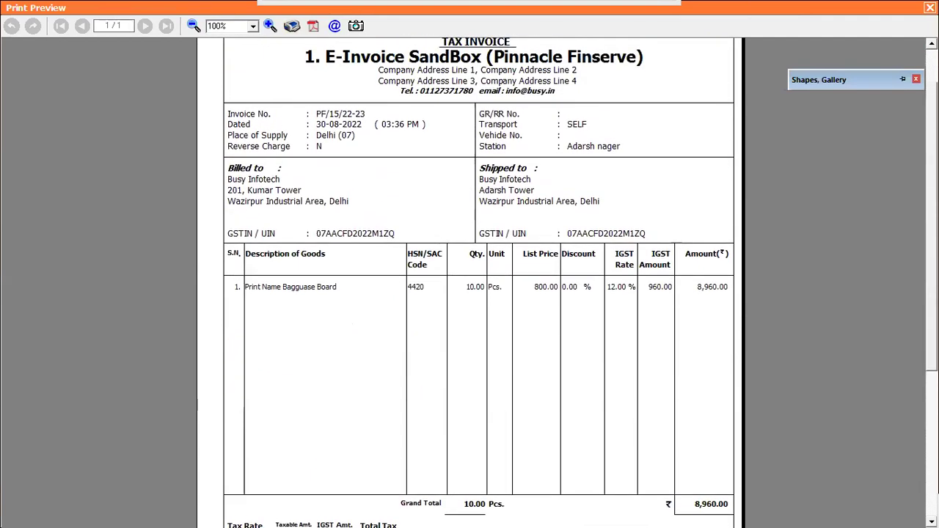
scroll(773, 148, up, 1)
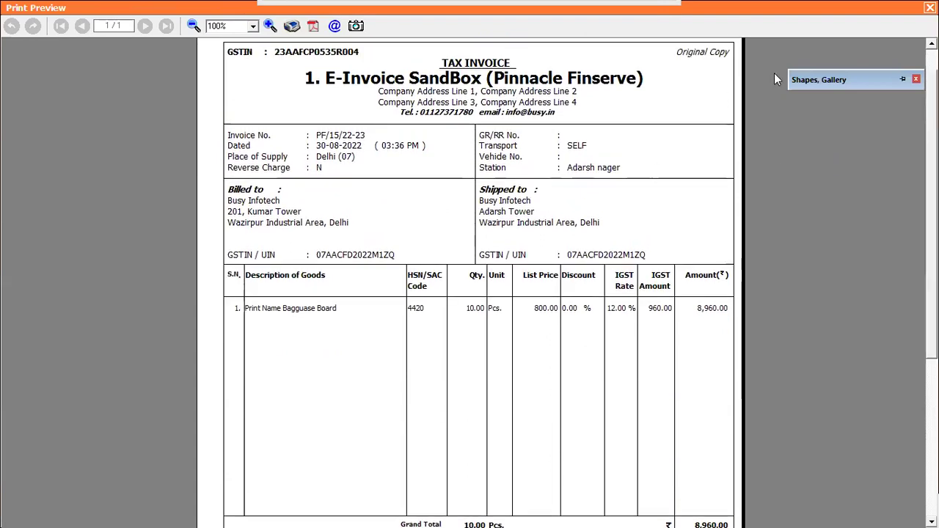
click(929, 7)
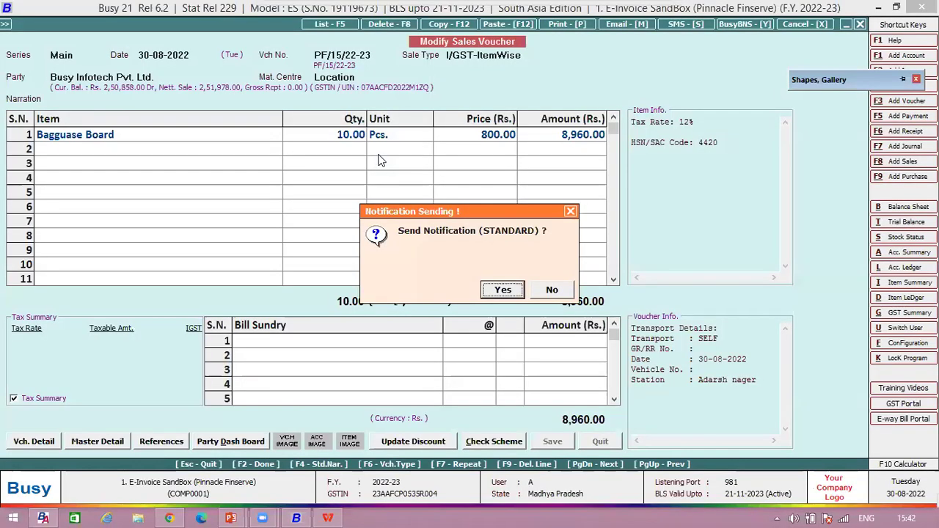
key(Escape)
- Set Print E-Inv. IRN/Ack.No./Ack. Date to Y in the Standard Sales Invoice printing configuration
key(Left)
key(Return)
key(Down)
key(Down)
key(Down)
key(Down)
key(Down)
key(Down)
key(Down)
key(Down)
key(Down)
key(Return)
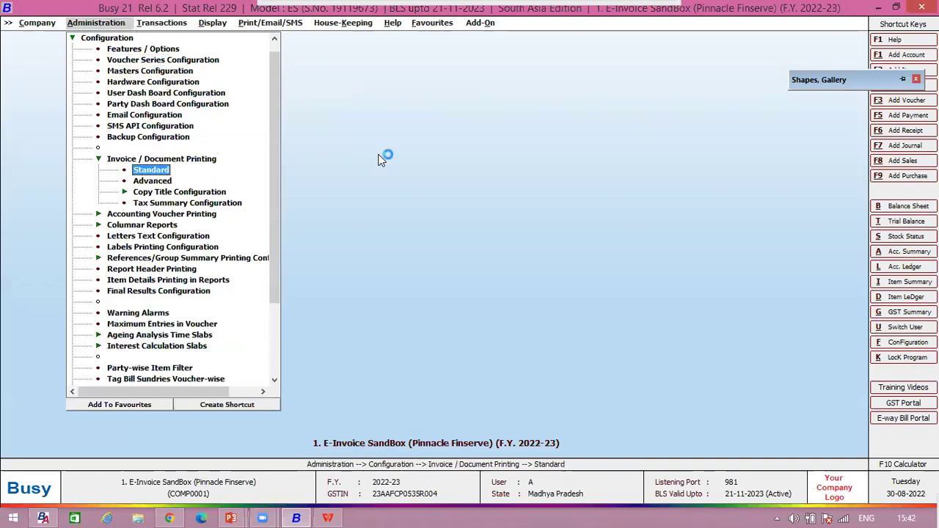
key(Return)
key(Return)
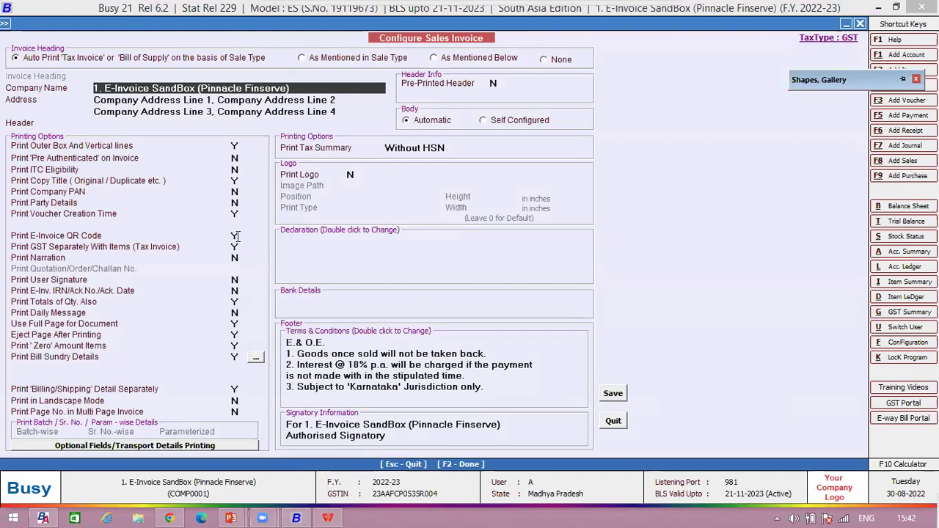
click(235, 235)
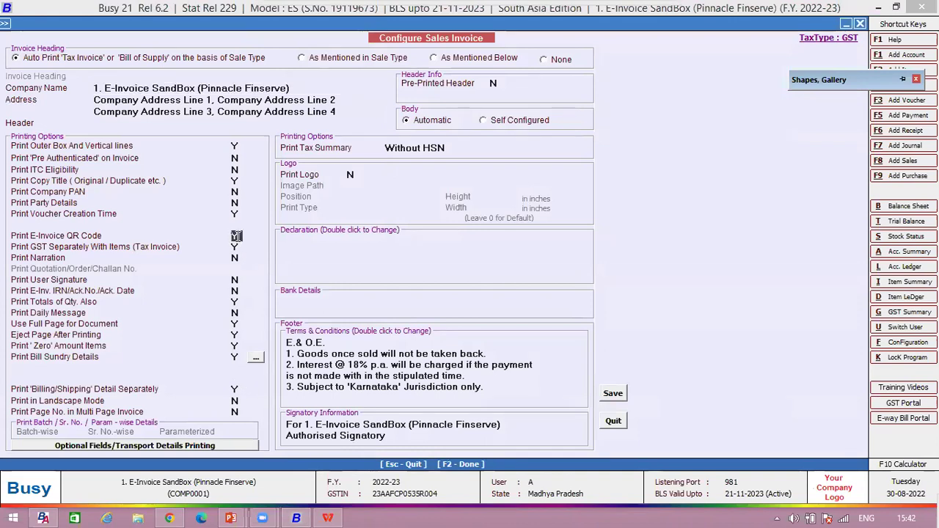
click(242, 289)
key(y)
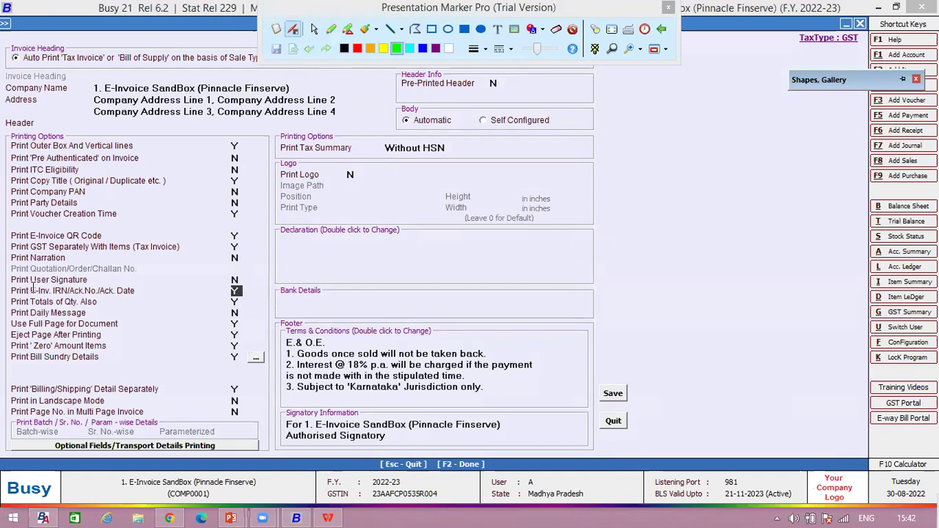
mouse_move(32, 290)
mouse_down()
mouse_move(43, 286)
mouse_move(7, 288)
mouse_up()
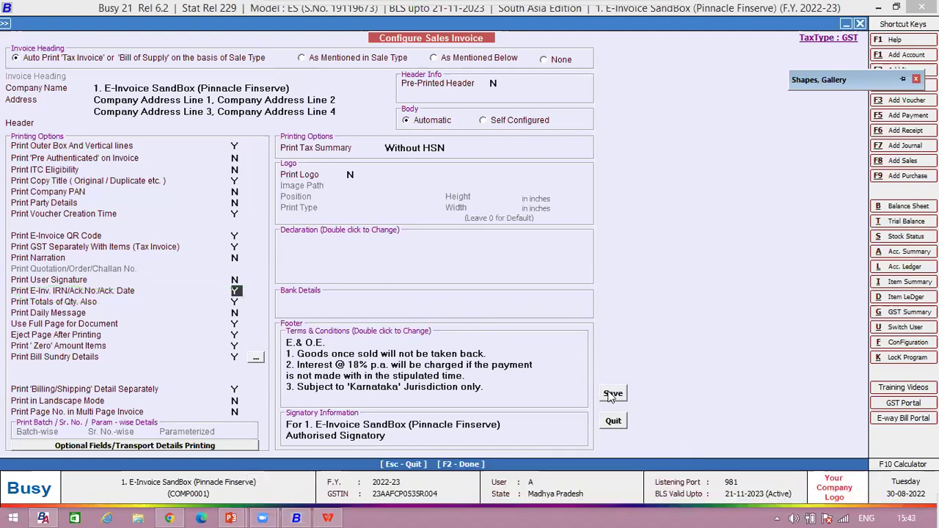
click(613, 422)
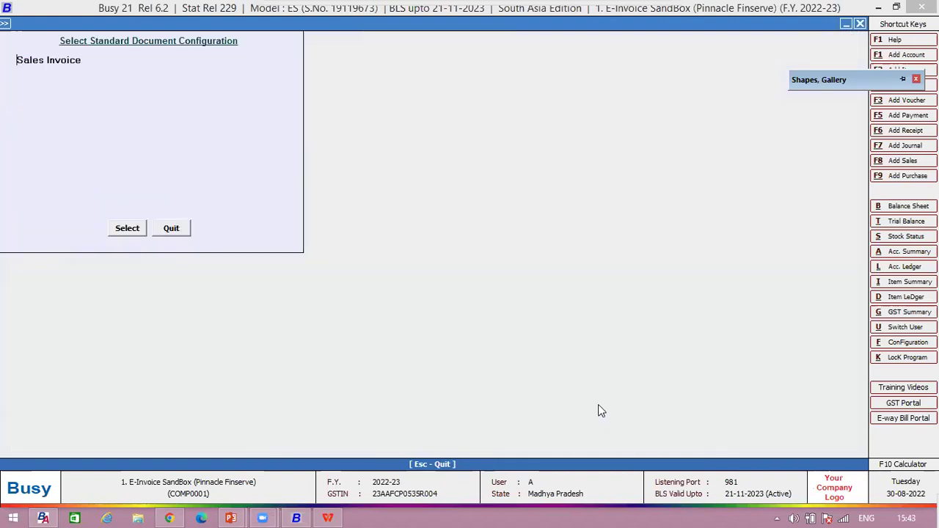
- Leave the configuration and open sales voucher PF/15/22-23 for modification
key(Escape)
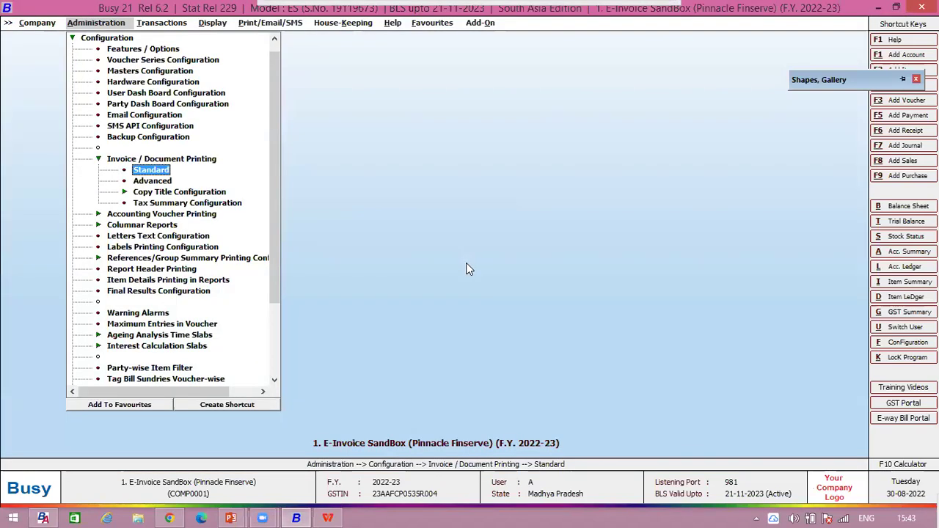
key(Right)
key(Return)
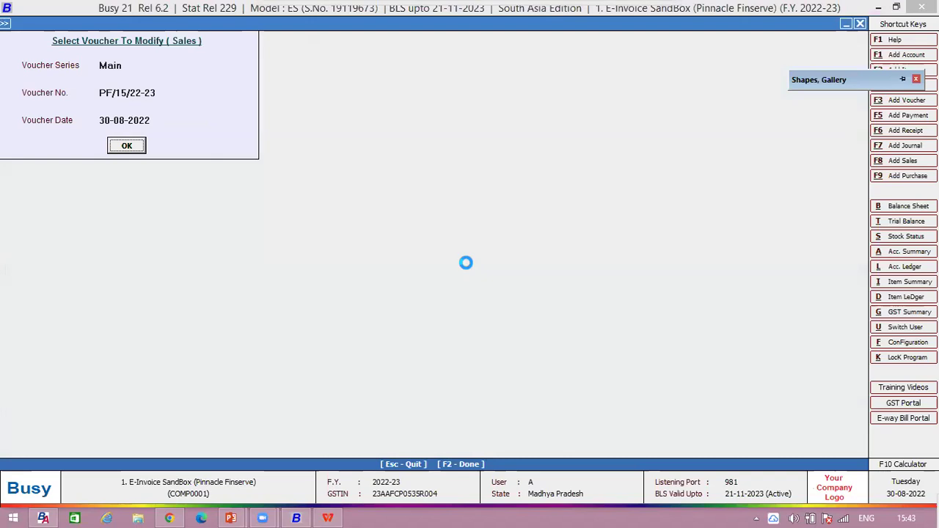
key(Return)
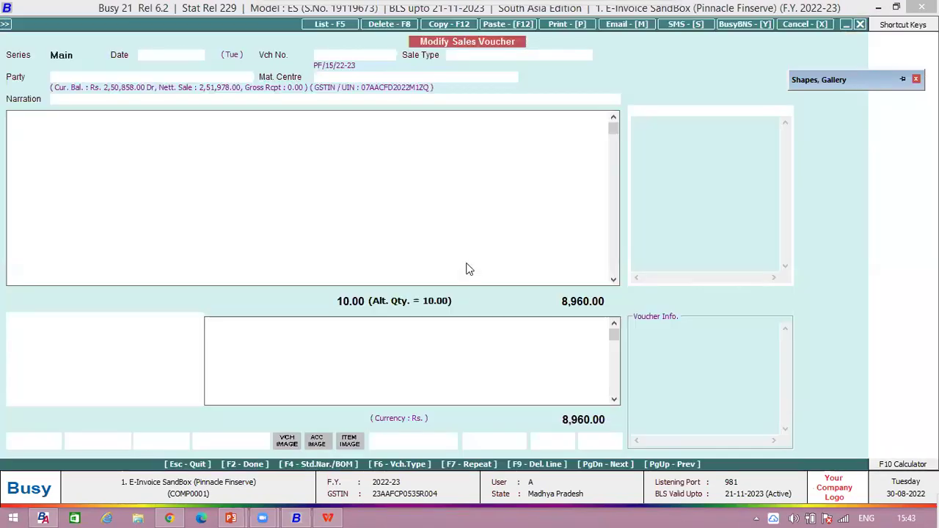
- Preview the printed tax invoice for PF/15/22-23 with Alt+P, then close it and exit the voucher
key(alt+p)
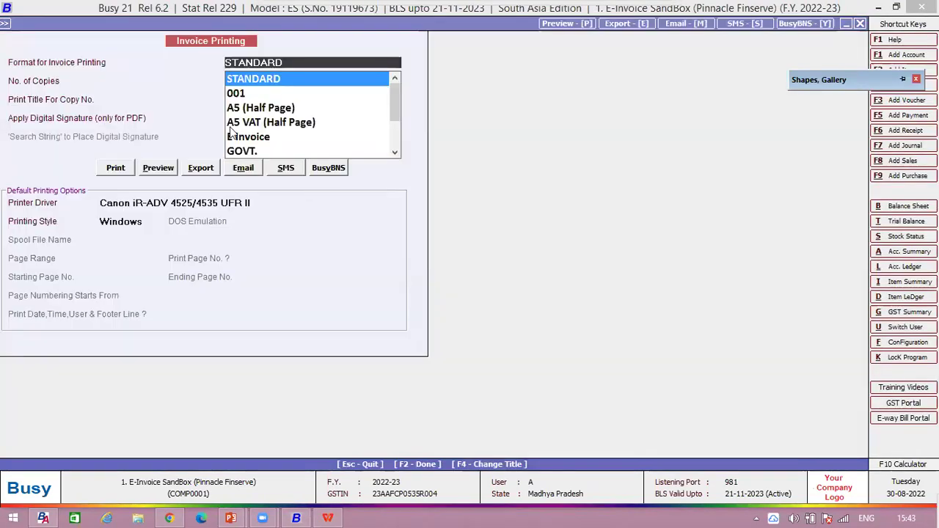
click(158, 168)
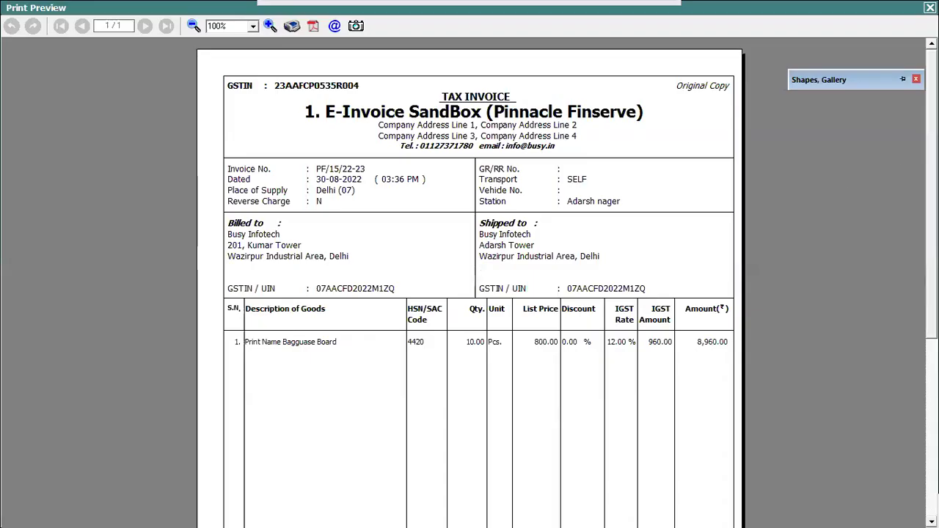
scroll(470, 294, down, 5)
scroll(470, 293, up, 5)
click(929, 7)
key(Escape)
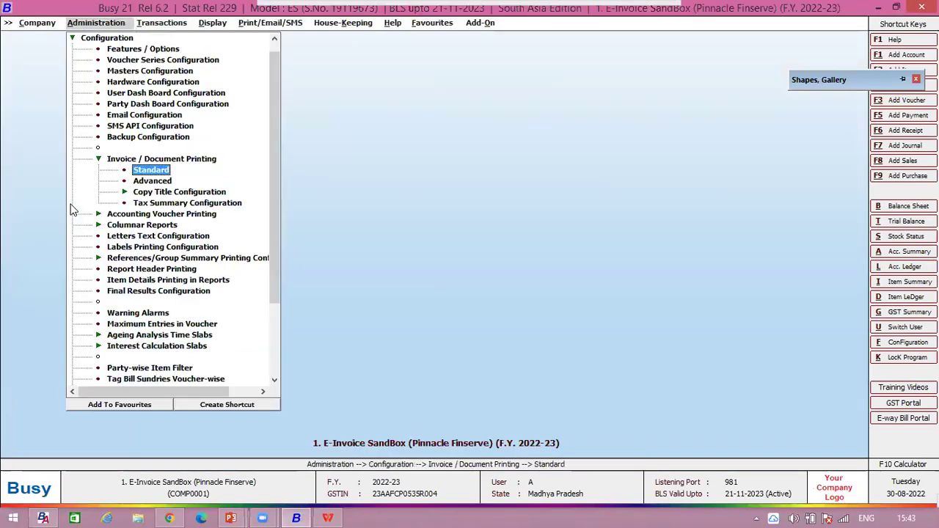
- Turn on IRN/Ack No./Ack Date printing in the Sales Invoice configuration, save, and reopen PF/15/22-23
key(Return)
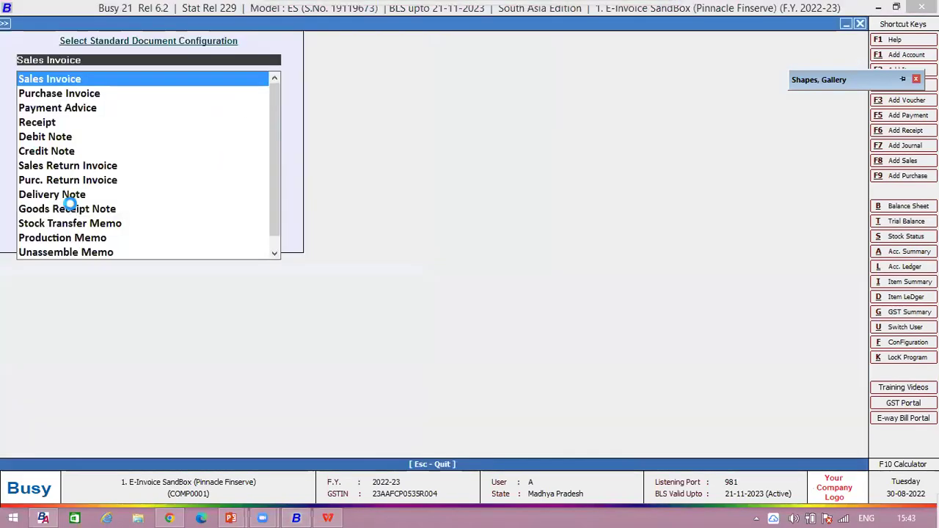
click(235, 290)
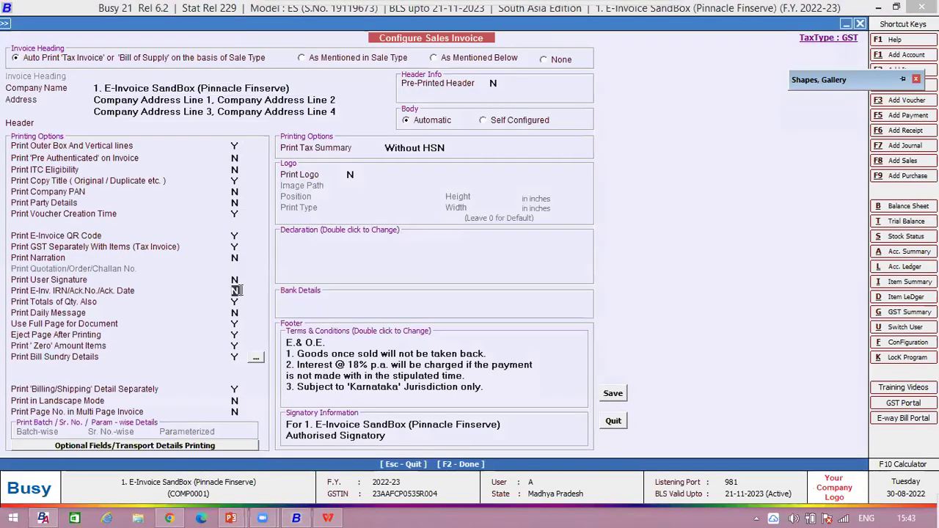
key(y)
click(616, 393)
key(Escape)
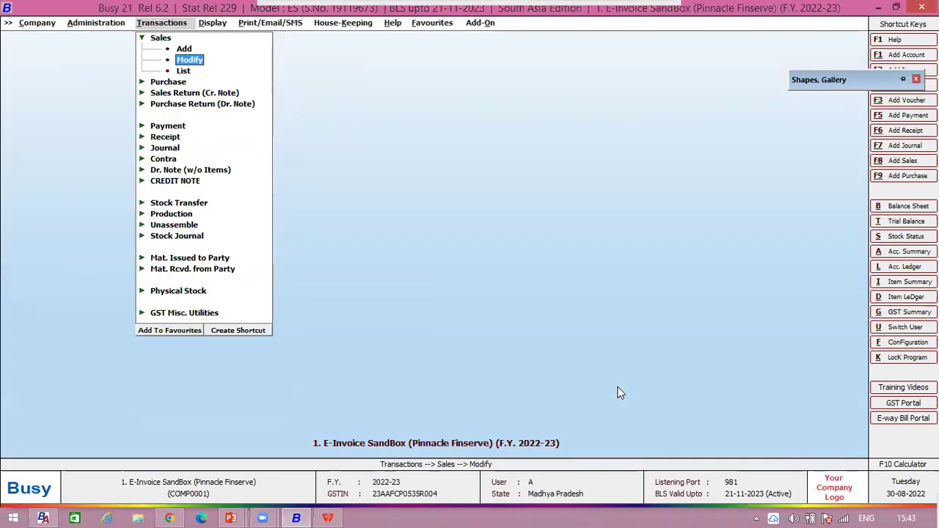
key(Return)
key(Return)
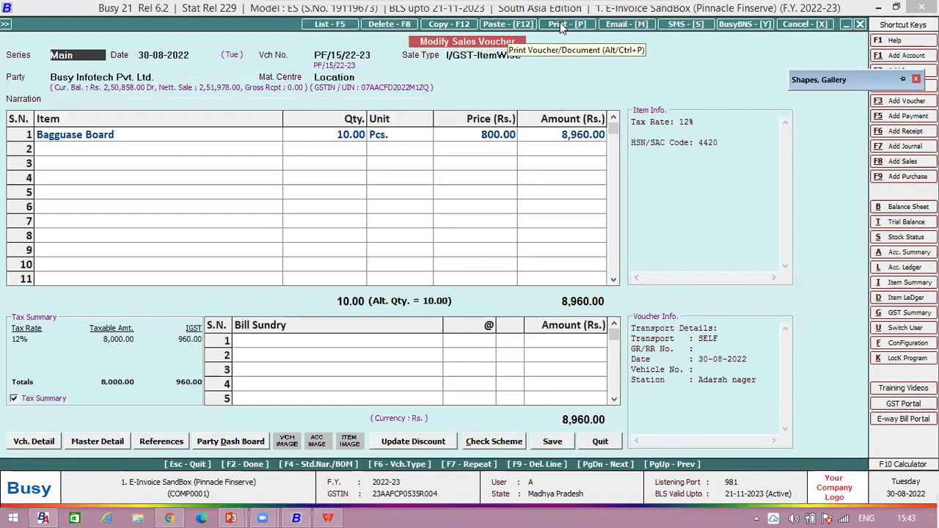
- Preview PF/15/22-23 as a Sales Invoice, scroll down to the QR code, then close the preview
click(561, 27)
click(416, 266)
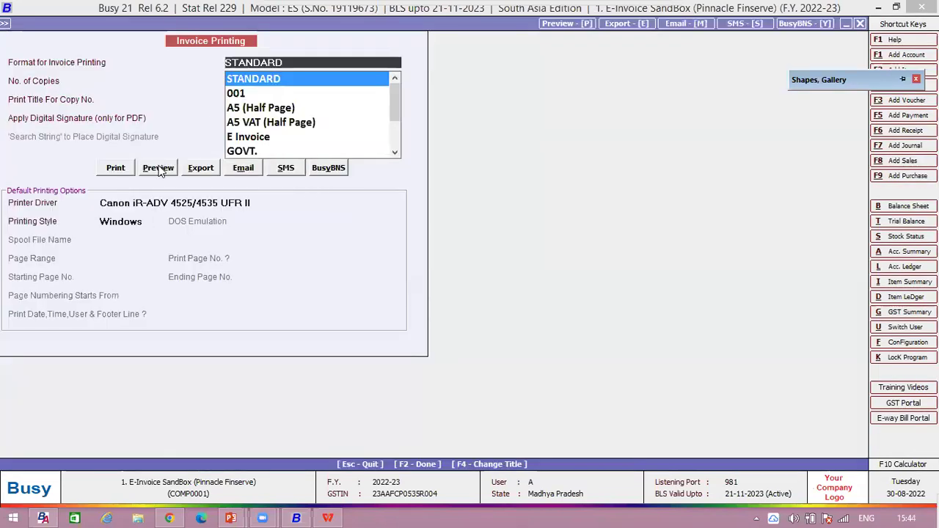
click(160, 167)
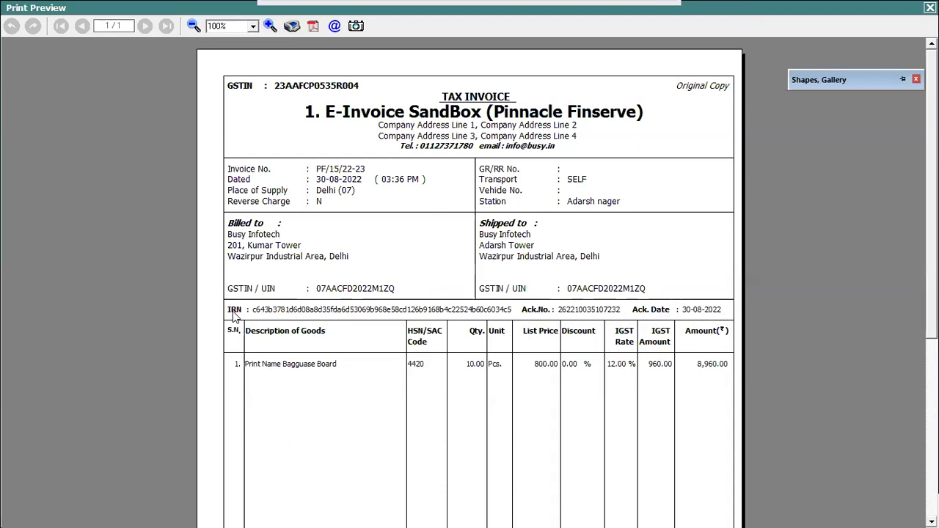
scroll(469, 282, down, 5)
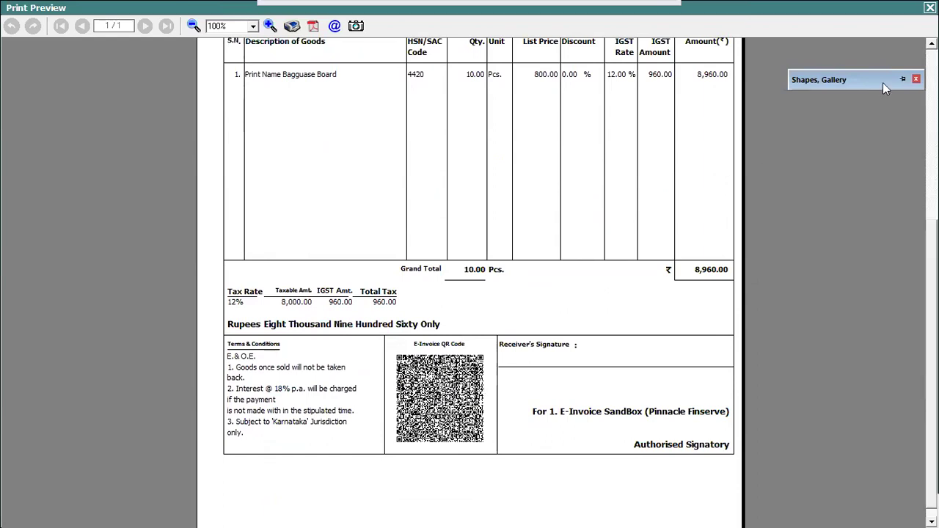
click(929, 7)
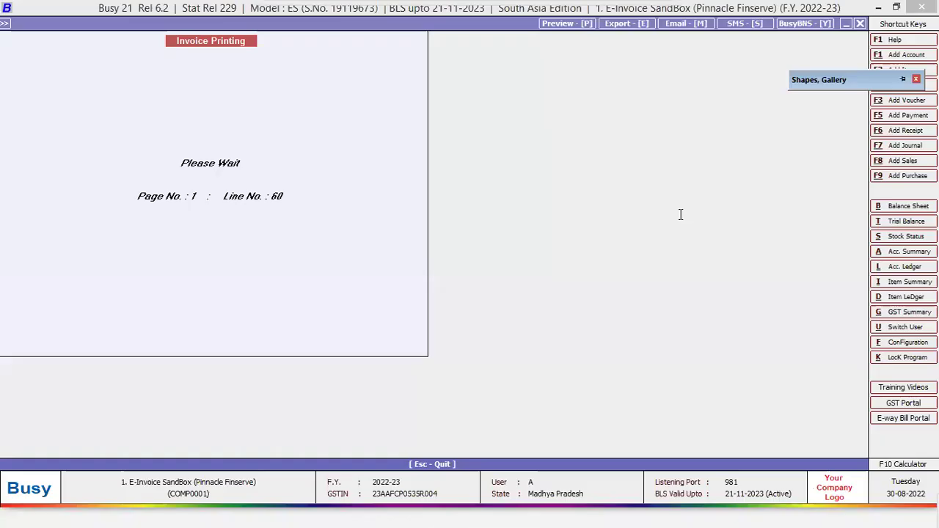
- Exit voucher PF/15/22-23 back to the Sales transactions menu
key(Escape)
key(Escape)
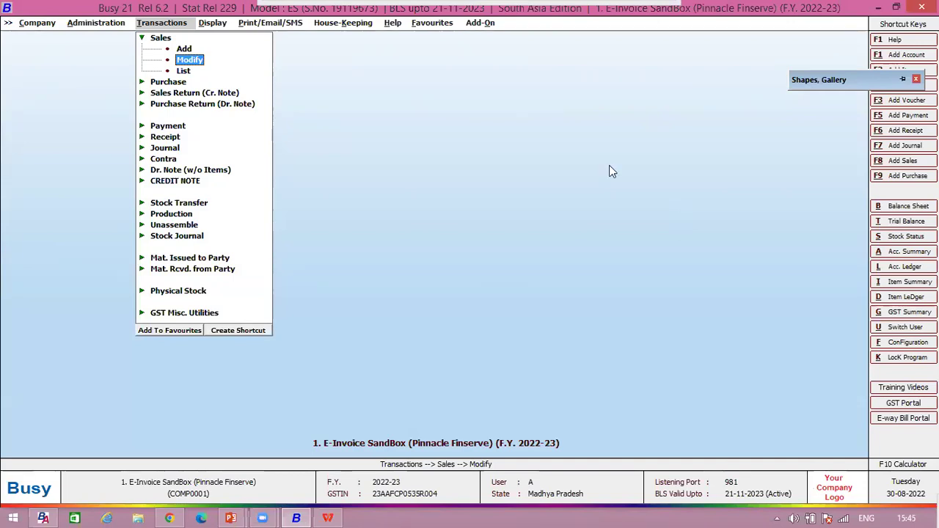
- Close the current company and open 3. E-Invoice Sand Box, logging in with the user name
click(53, 22)
click(58, 37)
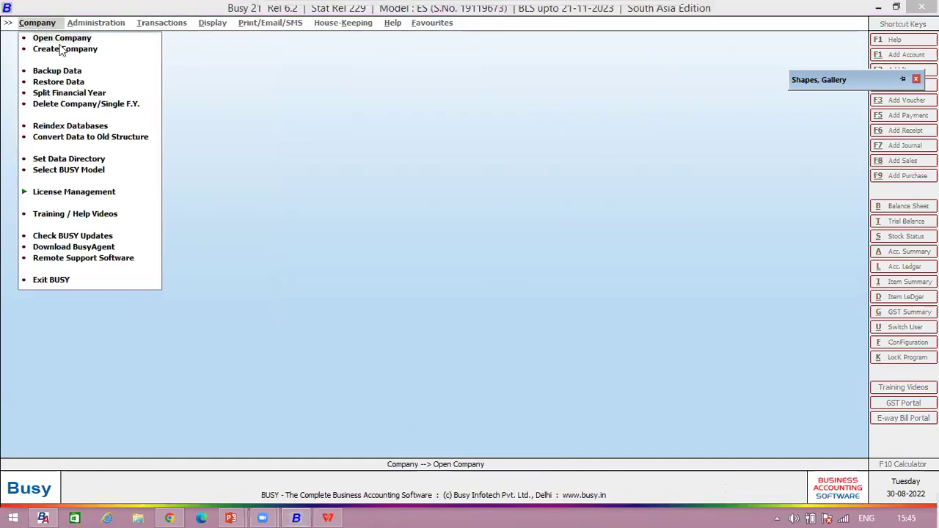
key(Return)
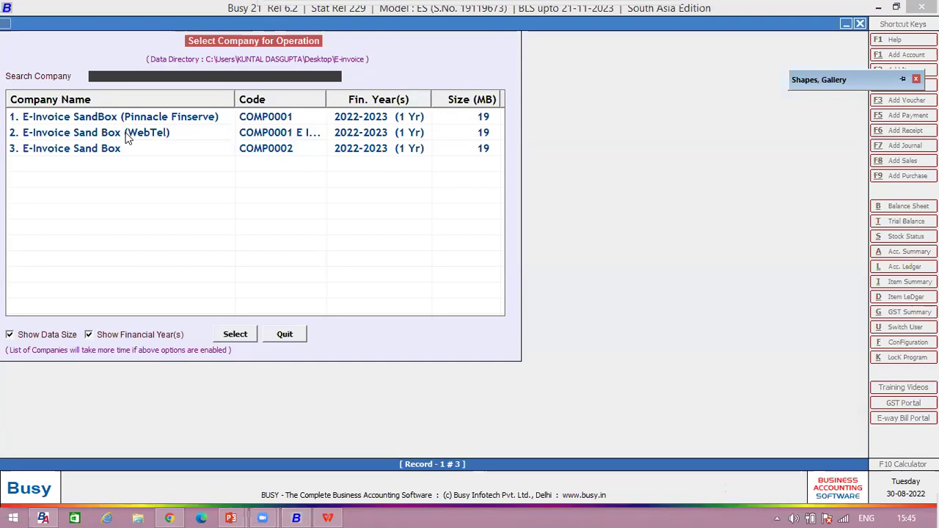
click(93, 155)
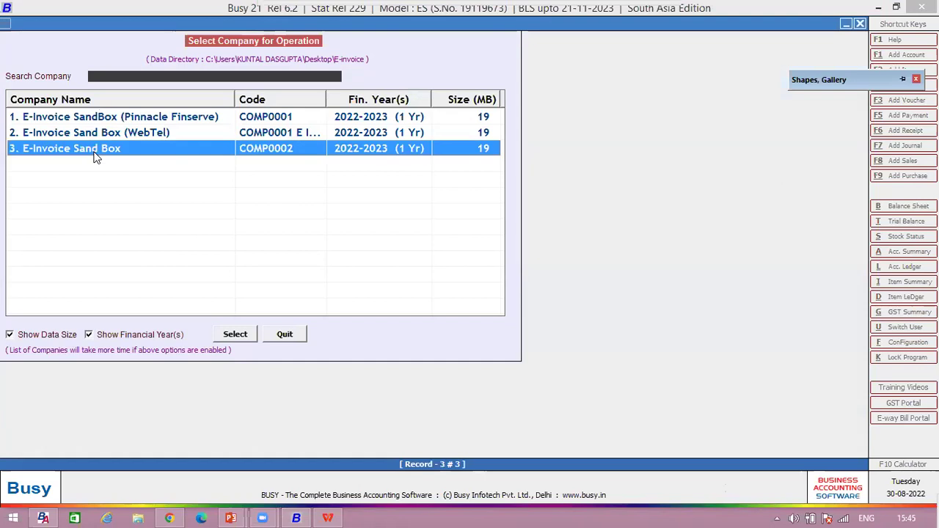
click(241, 335)
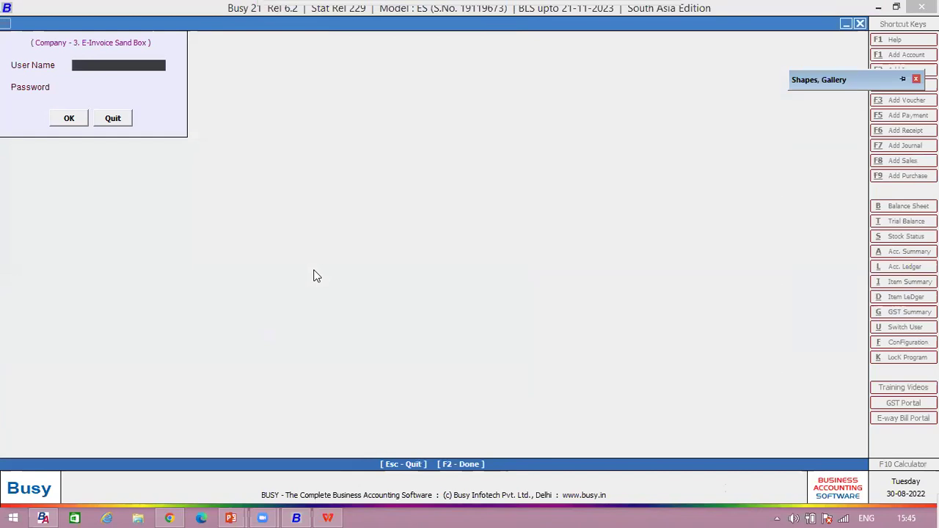
text(A)
key(Return)
key(Return)
key(Return)
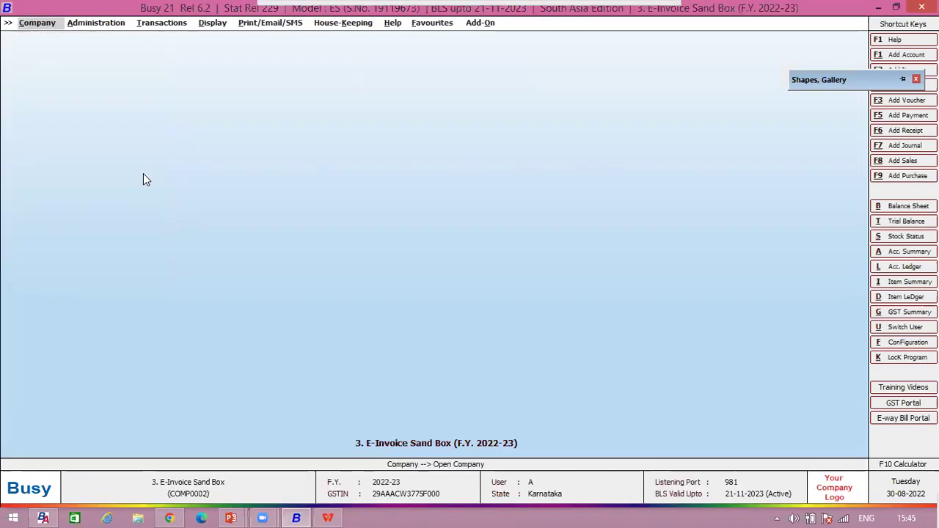
- Bring up the E-Invoice Required configuration under the GST/VAT features
key(Right)
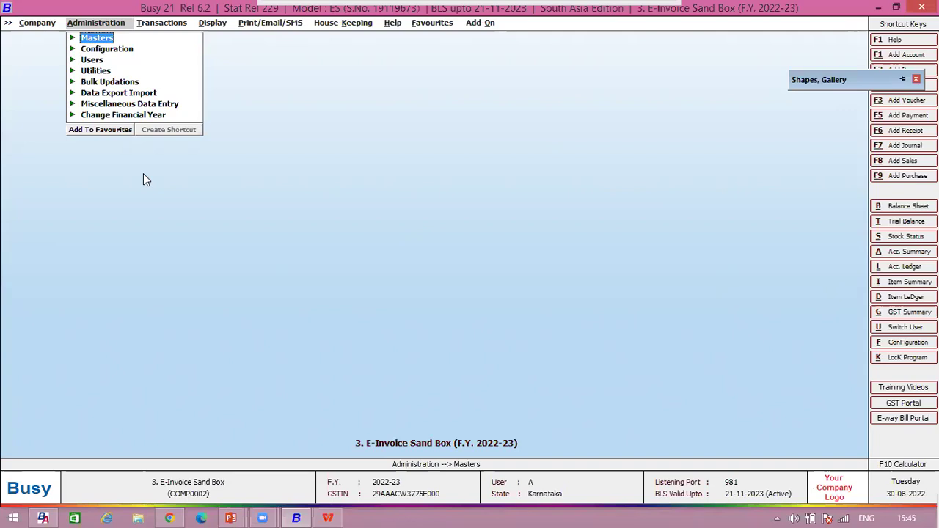
click(123, 53)
click(122, 50)
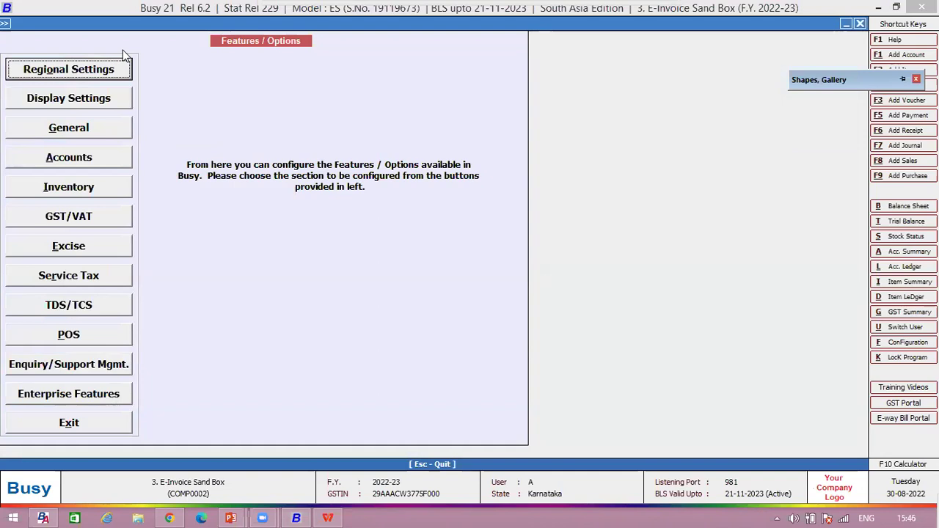
click(73, 218)
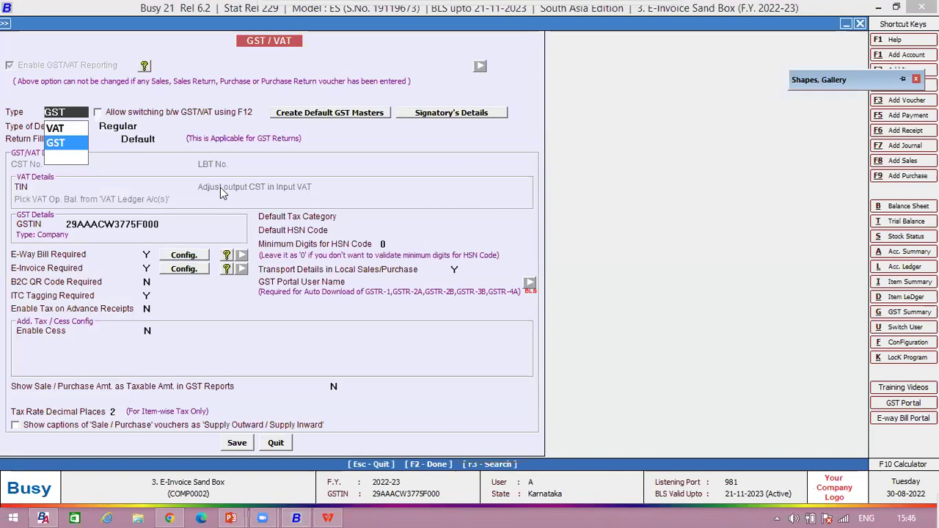
click(184, 269)
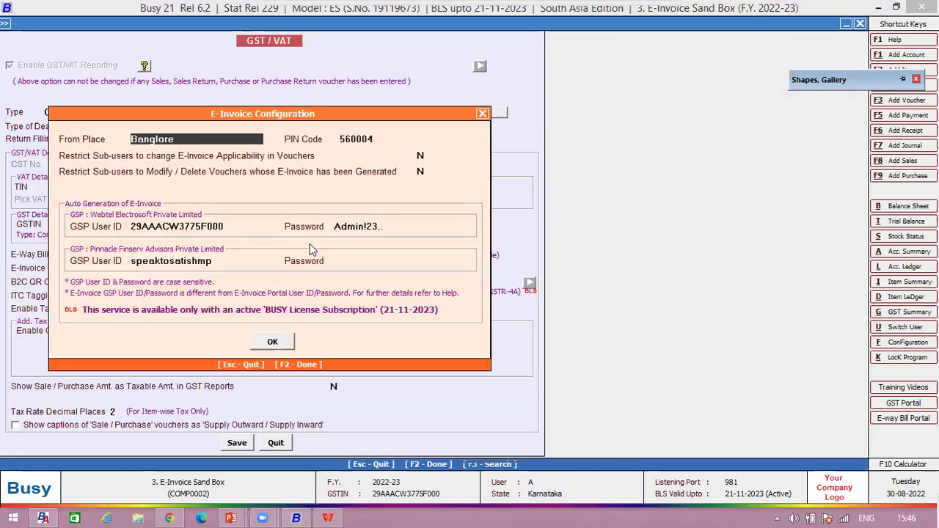
- Review the Webtel and Pinnacle Finserv GSP user IDs and password, then check e-way bill settings
click(239, 225)
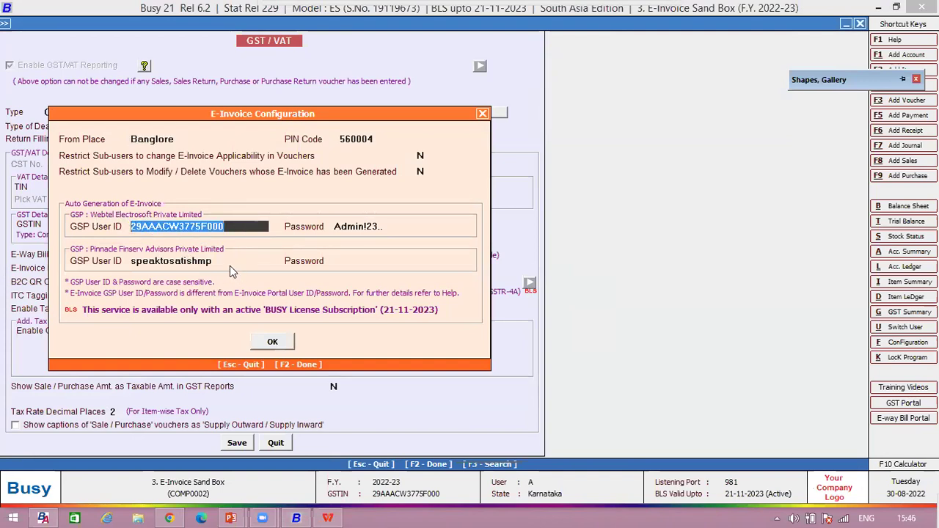
click(81, 264)
click(370, 260)
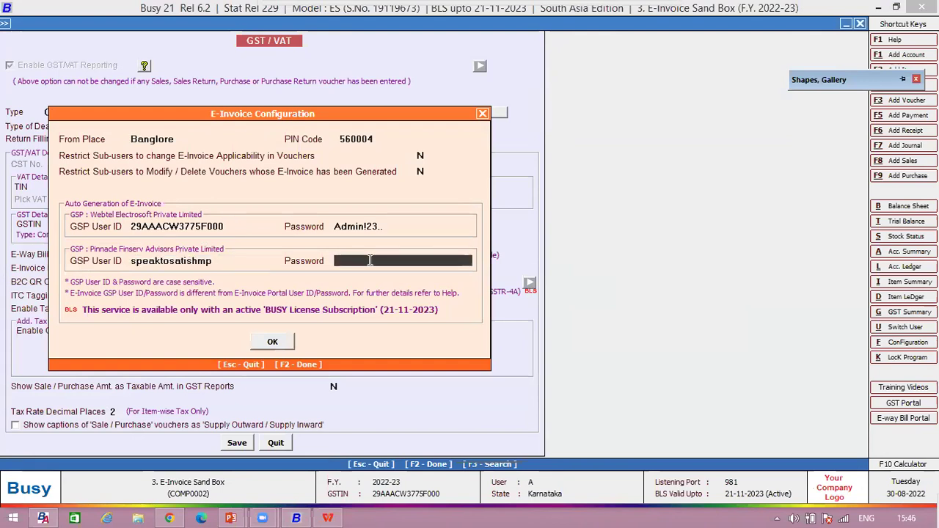
key(Return)
key(Up)
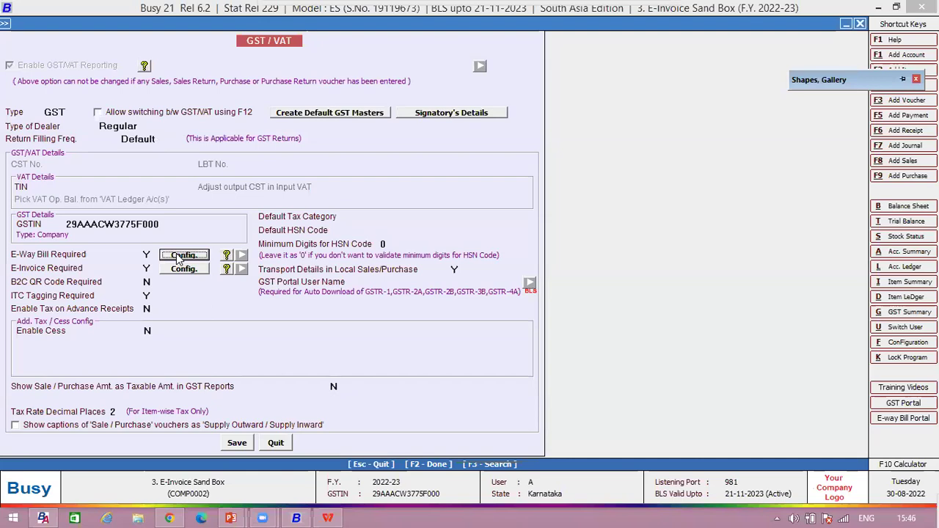
key(Return)
click(283, 331)
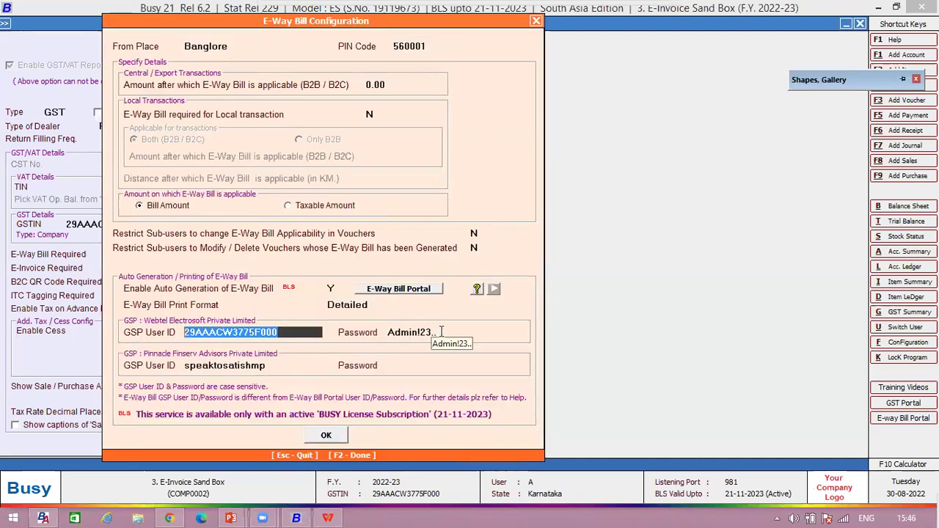
key(Tab)
click(287, 331)
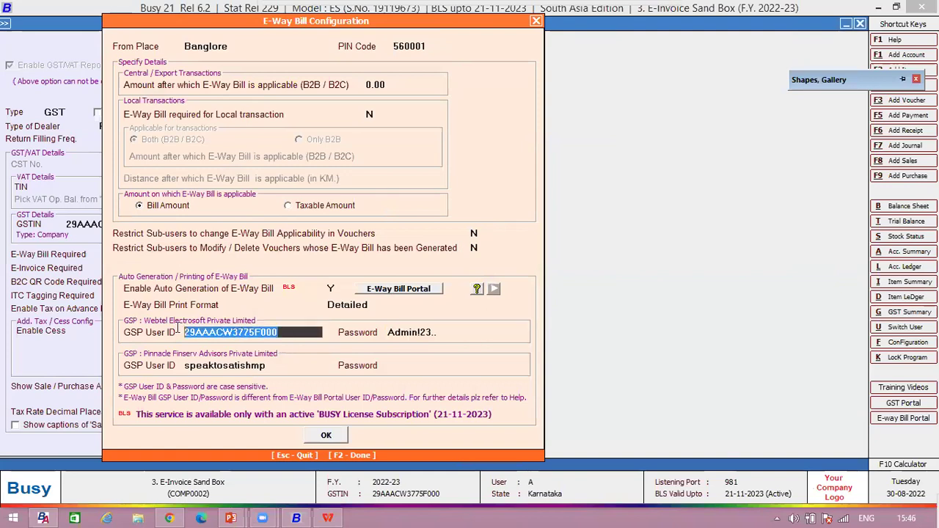
key(Escape)
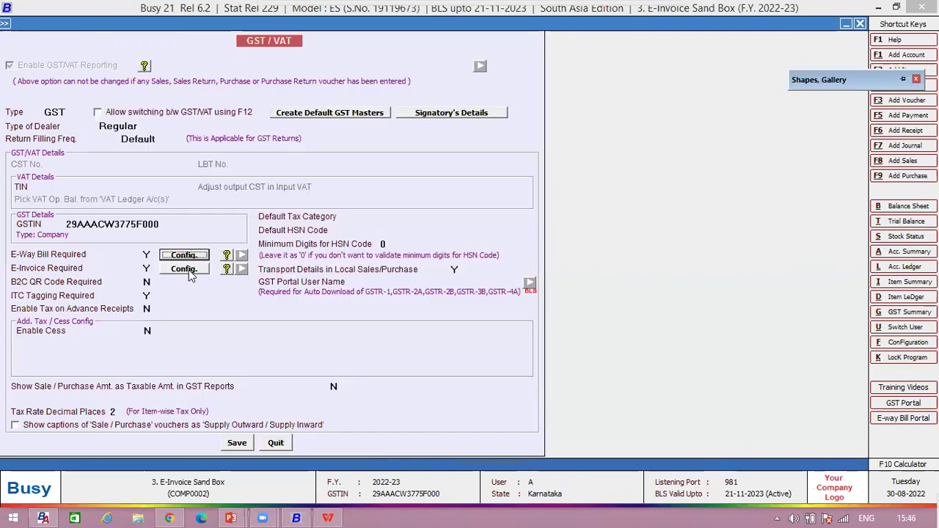
click(184, 269)
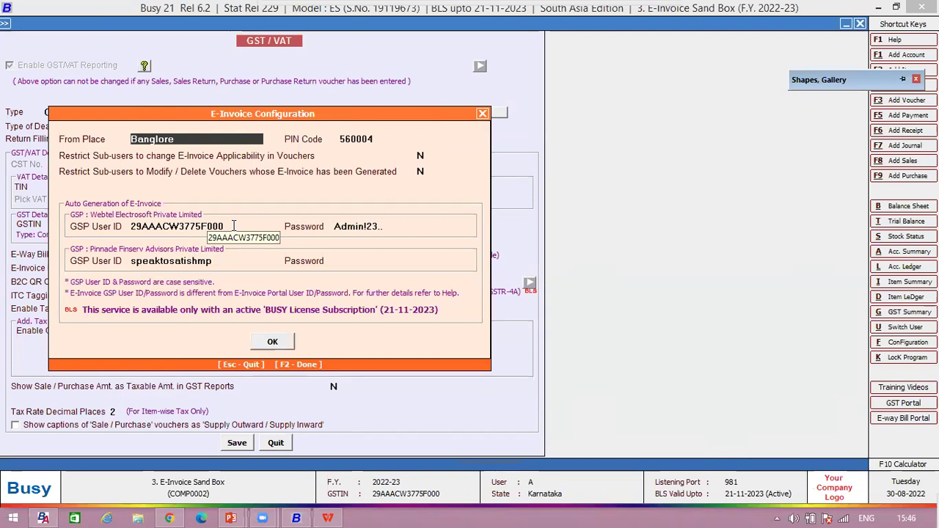
key(F2)
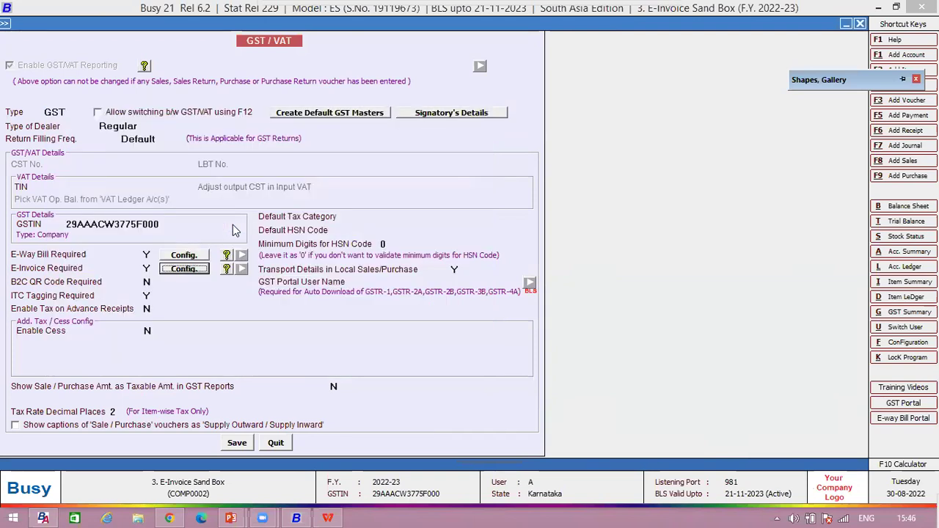
key(F2)
key(Escape)
key(Escape)
key(Escape)
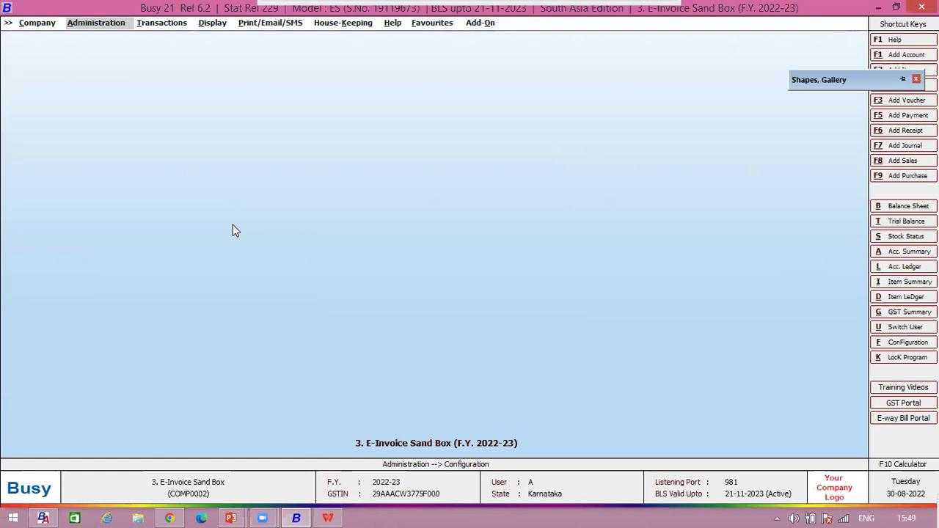
- Check that the Dr. Note (w/o Items) Main series generates an e-invoice
click(97, 20)
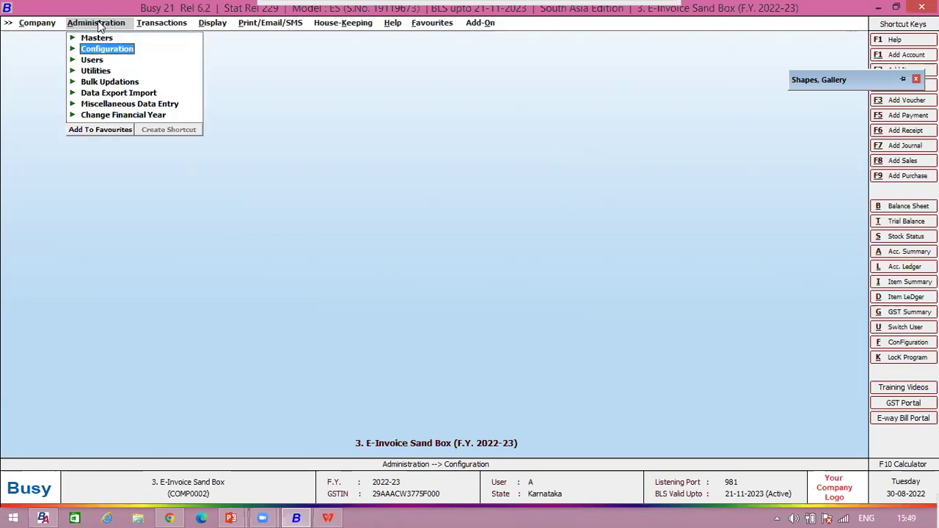
click(128, 52)
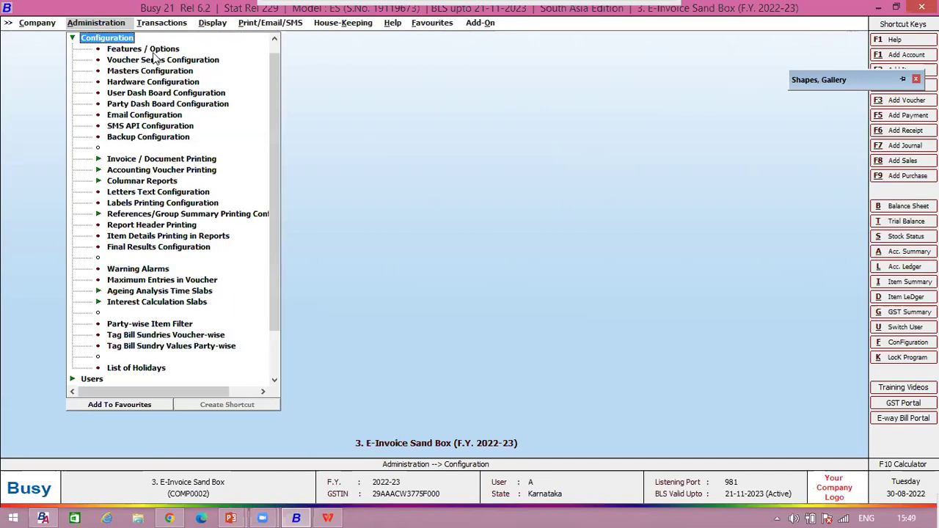
double_click(144, 62)
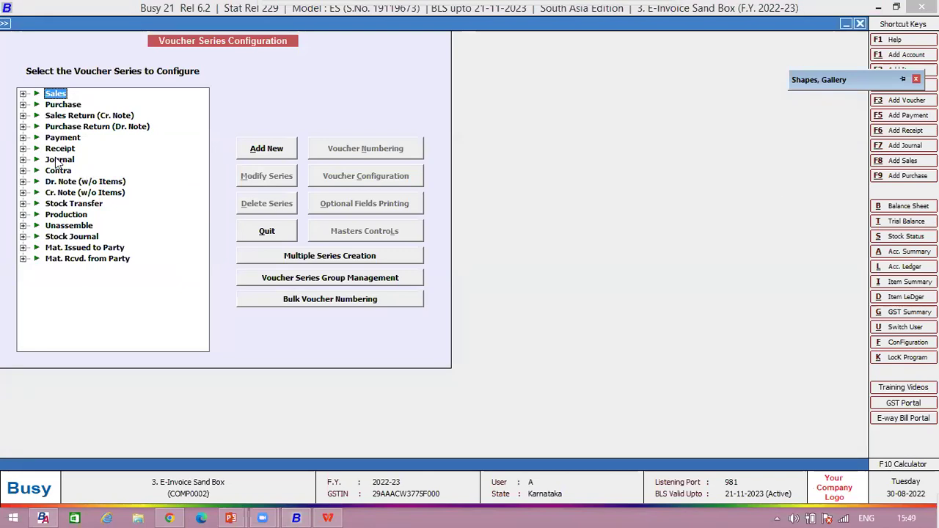
click(69, 183)
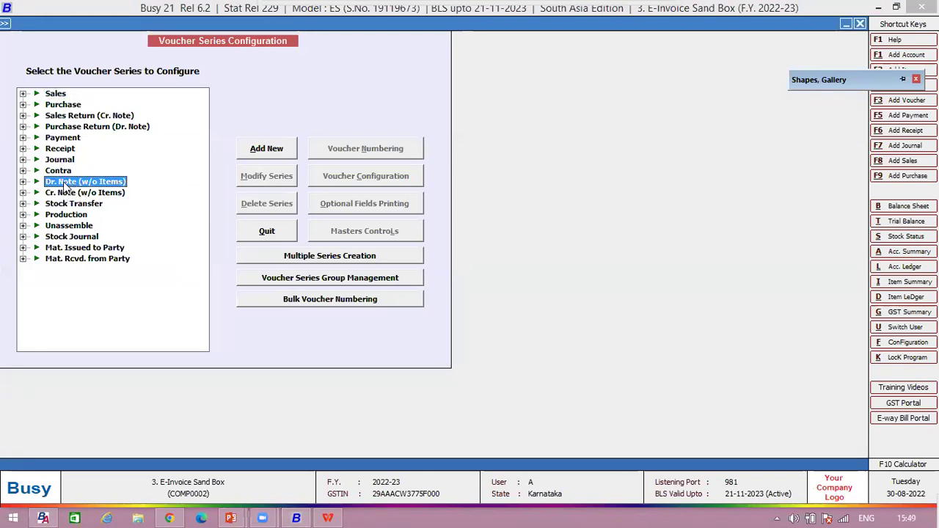
double_click(68, 182)
click(68, 192)
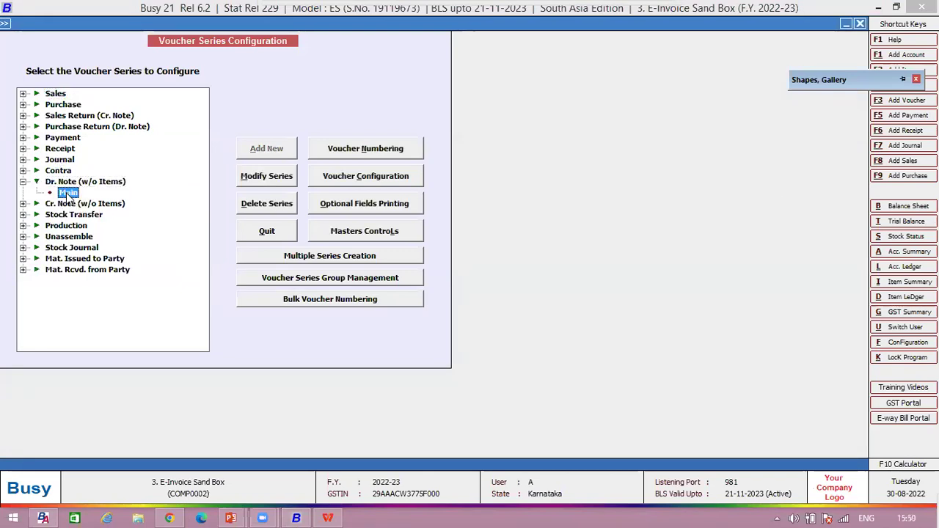
click(374, 174)
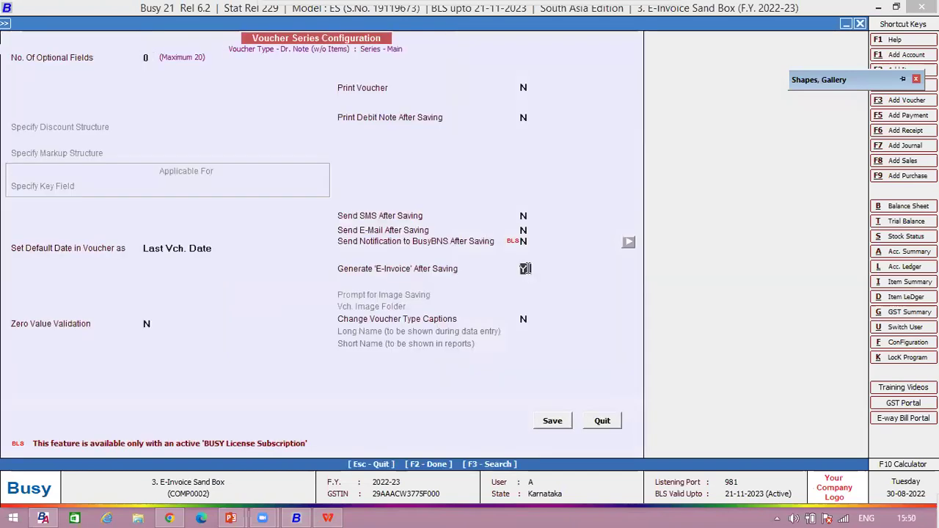
key(Escape)
- Check the Cr. Note (w/o Items) Main series e-invoice setting and exit the series list
double_click(113, 203)
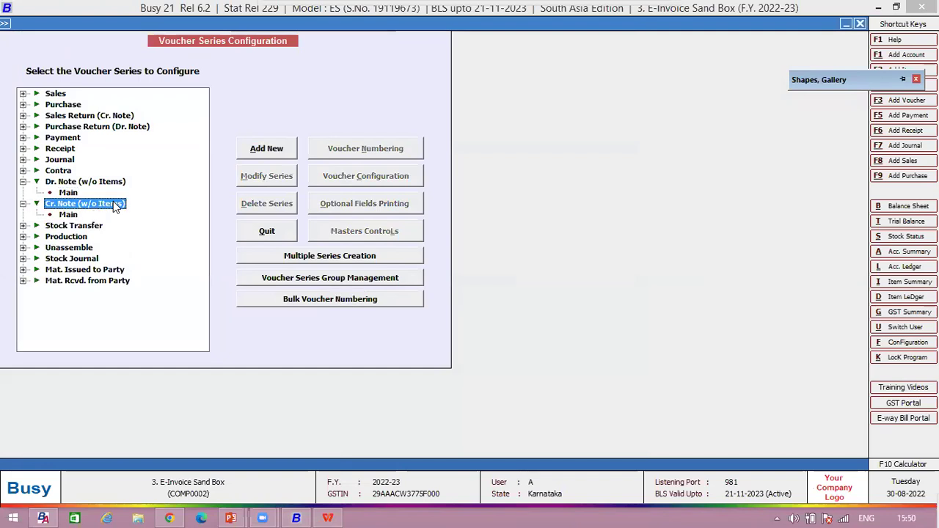
click(73, 215)
click(358, 176)
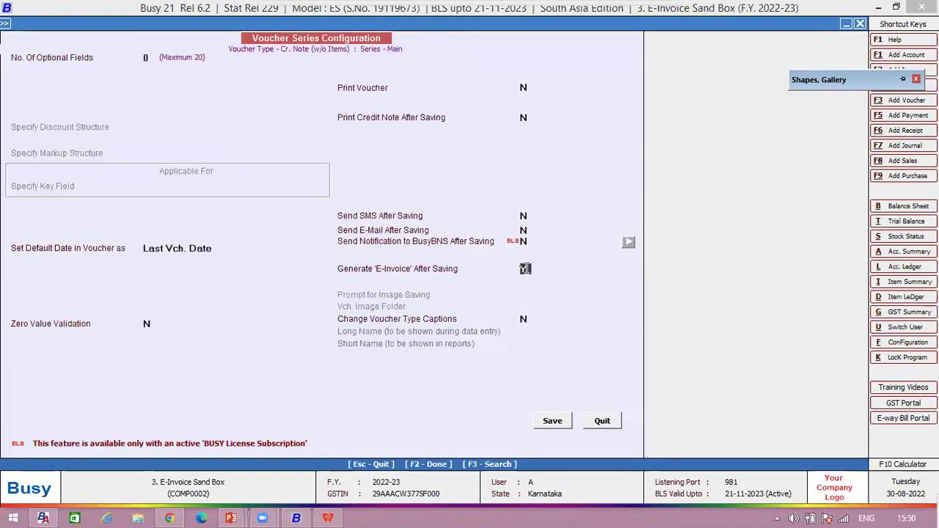
key(Escape)
key(Escape)
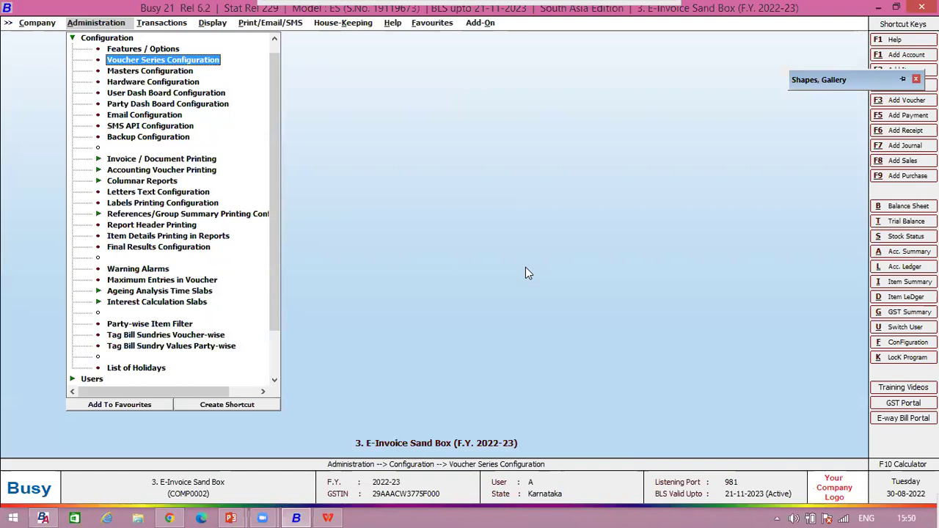
- Start a Main-series credit note dated 30-08-2022 in Rs
key(Right)
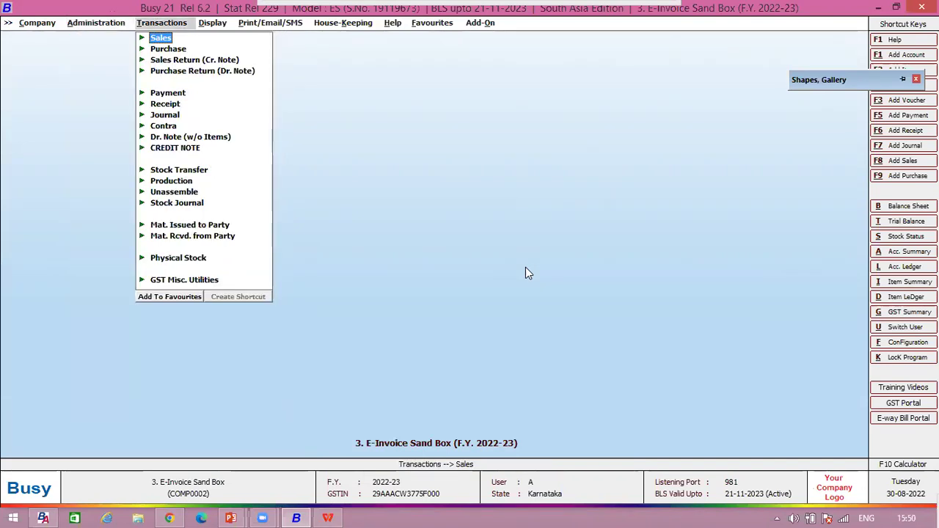
key(Down)
key(Down)
key(Down)
key(Down)
key(Down)
key(Down)
key(Down)
key(Down)
key(Down)
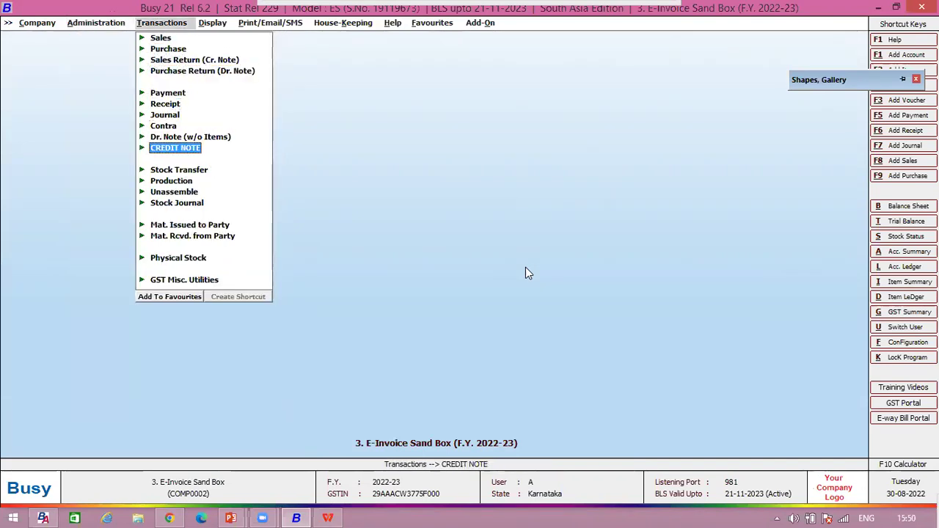
key(Return)
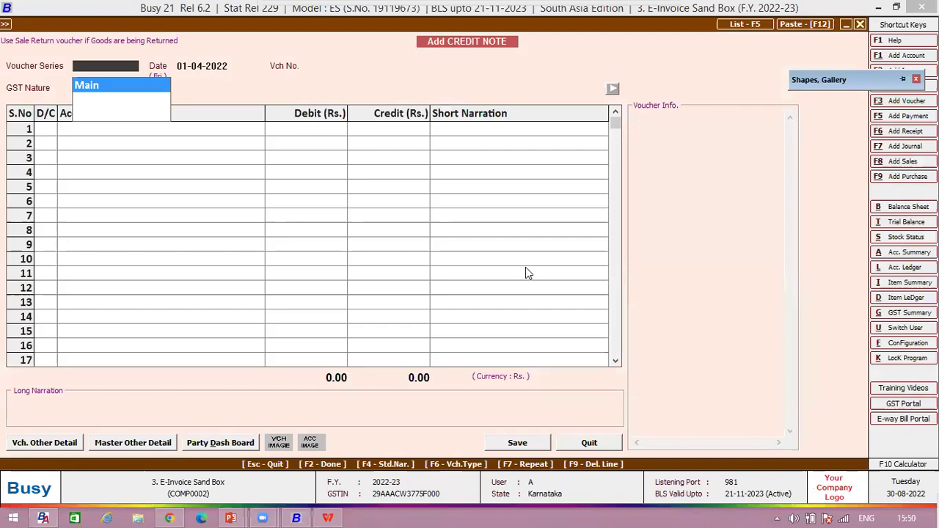
text(30-08)
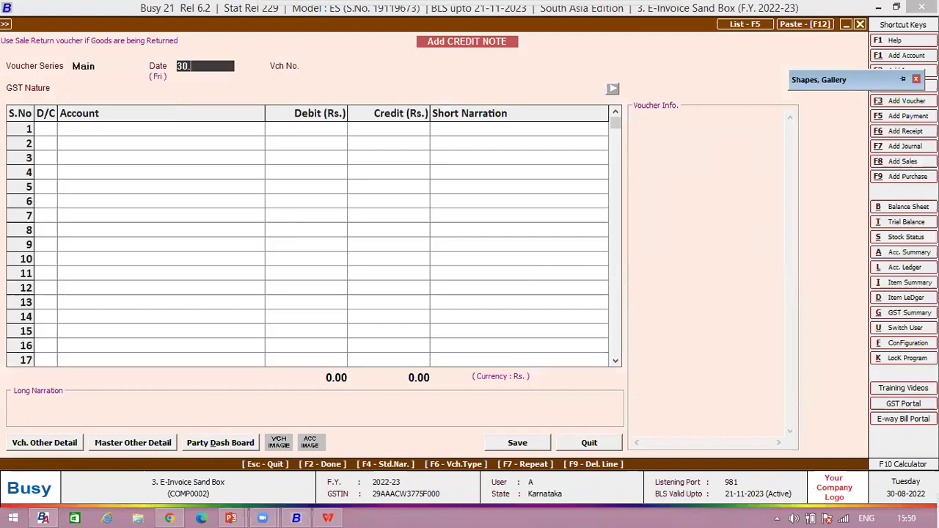
key(Return)
key(Return)
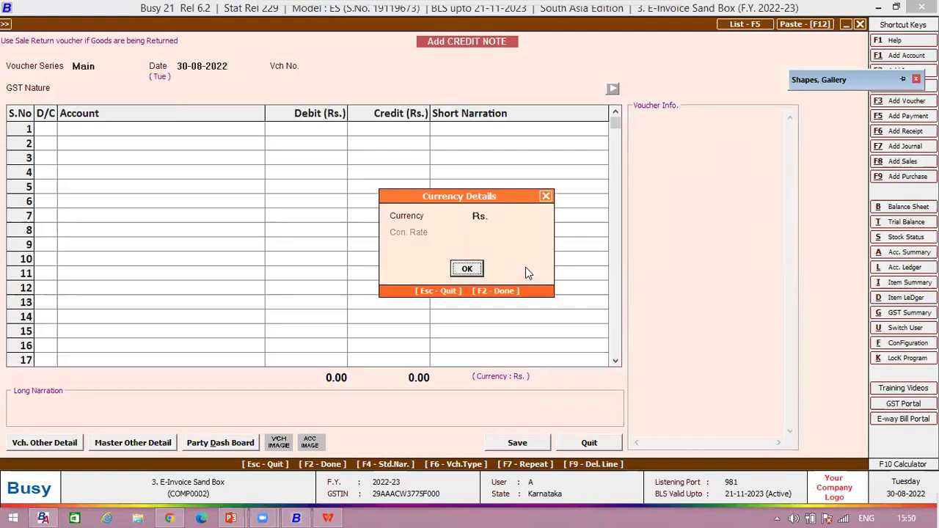
key(Return)
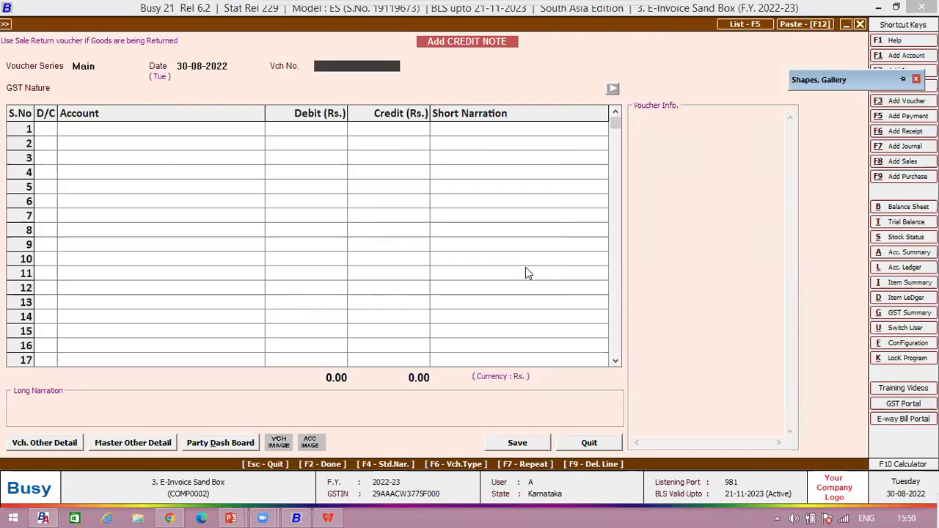
key(Return)
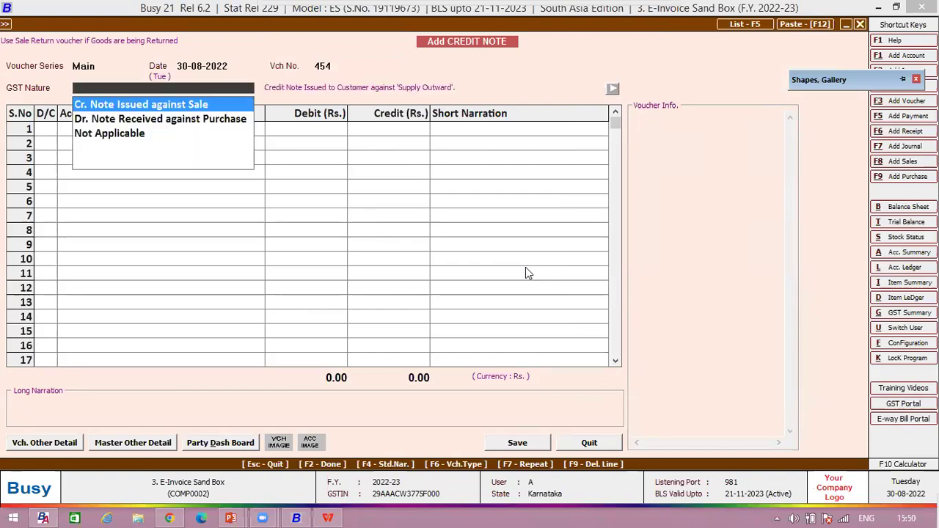
- Keep voucher 454's GST nature as Cr. Note Issued against Sale
key(Return)
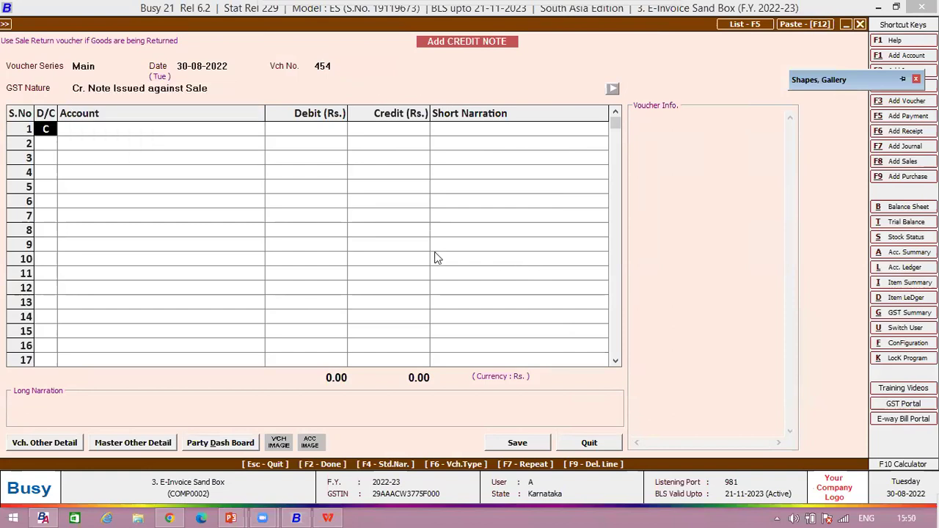
click(145, 88)
drag(144, 88, 66, 91)
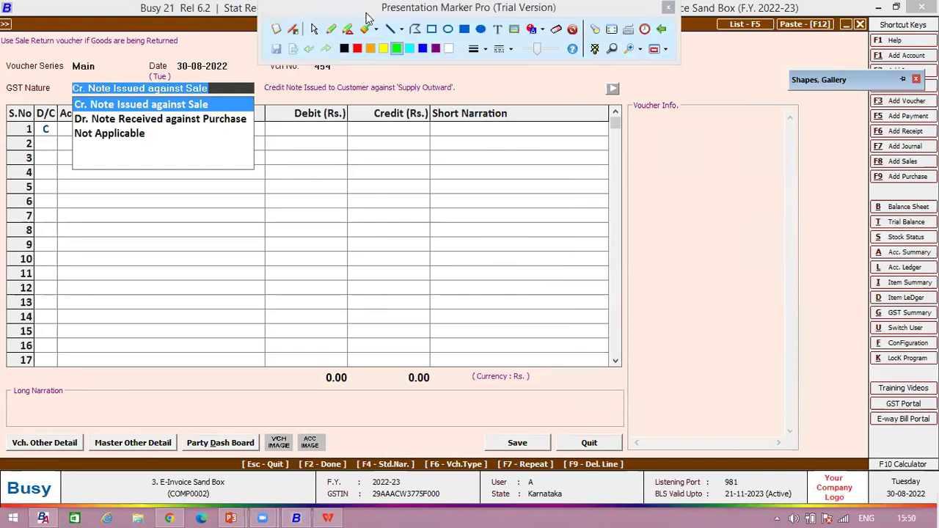
mouse_move(71, 74)
mouse_down()
mouse_move(70, 89)
mouse_move(99, 104)
mouse_move(150, 110)
mouse_move(208, 107)
mouse_move(245, 89)
mouse_move(206, 66)
mouse_move(75, 67)
mouse_up()
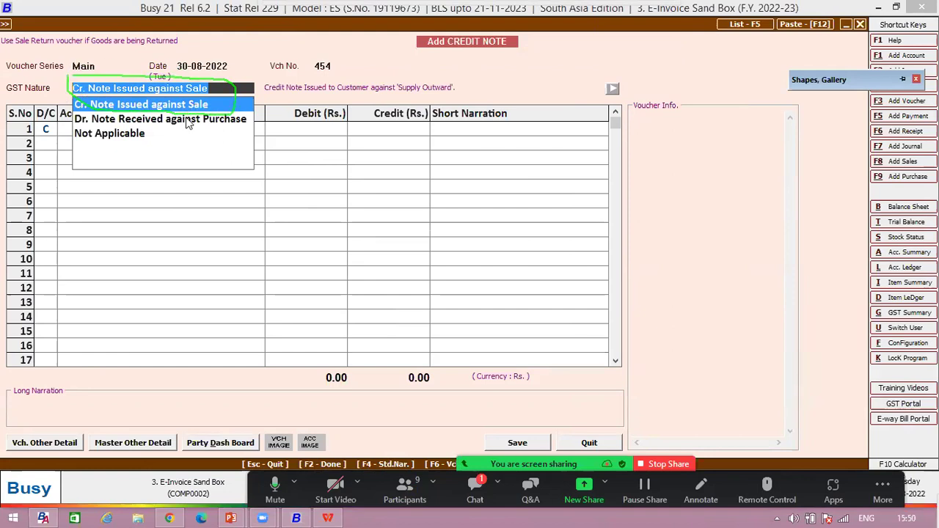
key(Return)
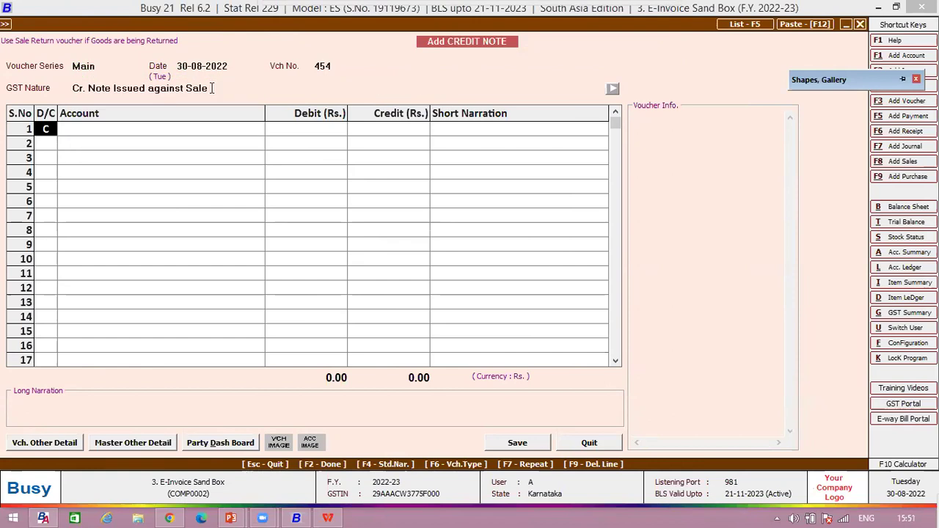
- Credit Busy Infotech Pvt. Ltd. 1,120.00 in row 1
text(bus)
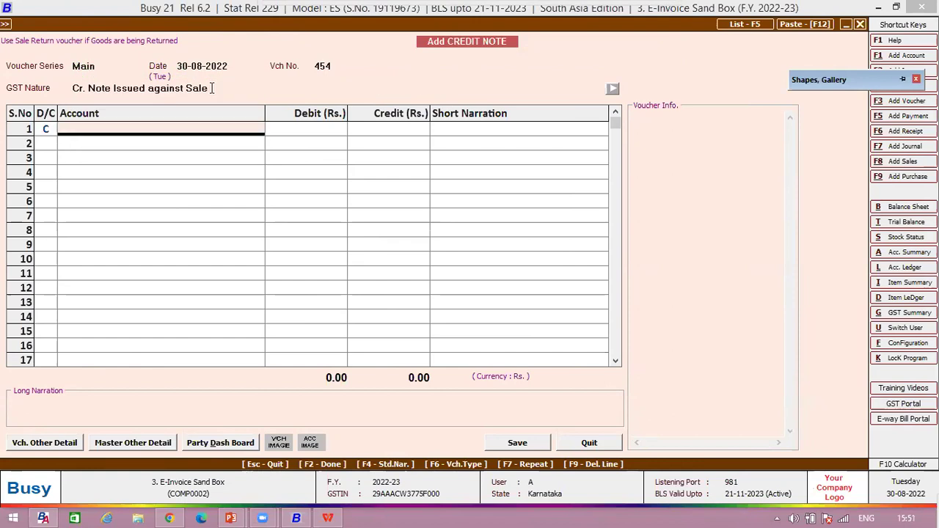
key(Return)
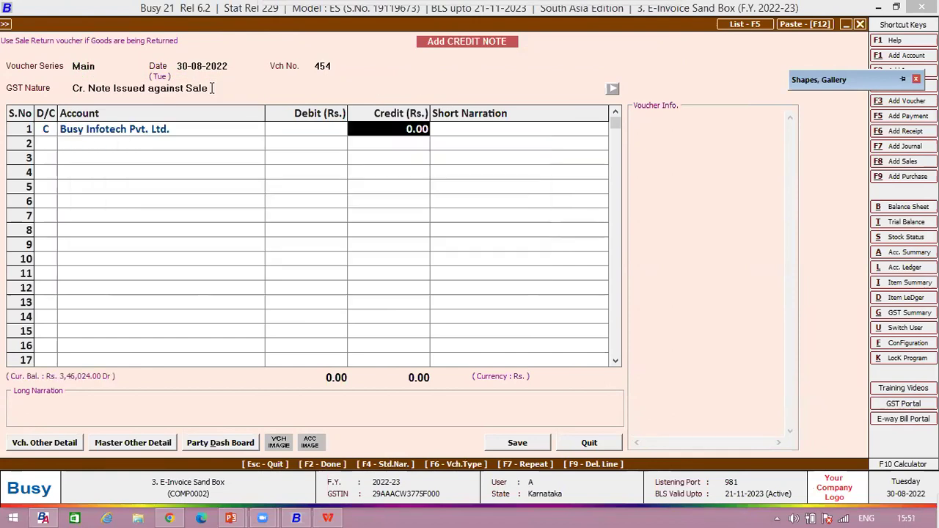
text(1000)
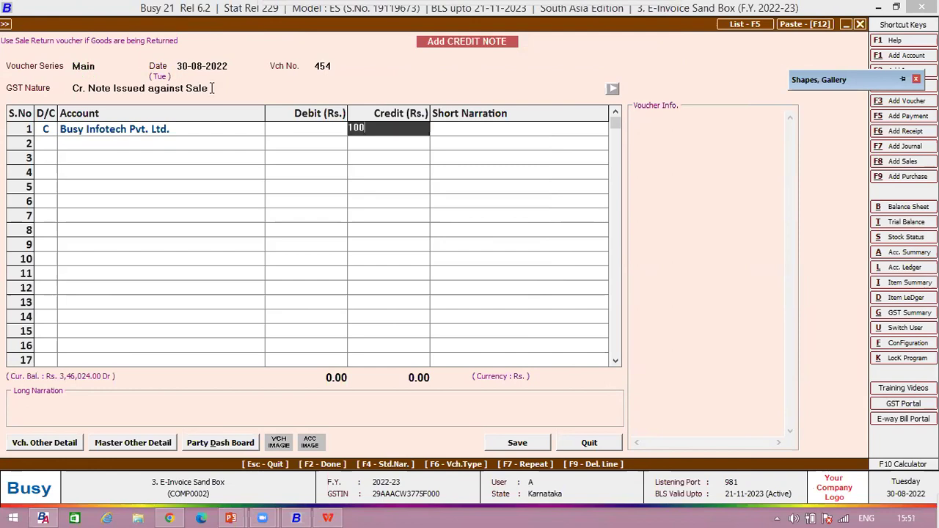
key(BackSpace)
key(BackSpace)
key(BackSpace)
key(BackSpace)
text(1,120)
key(Return)
key(Return)
key(Return)
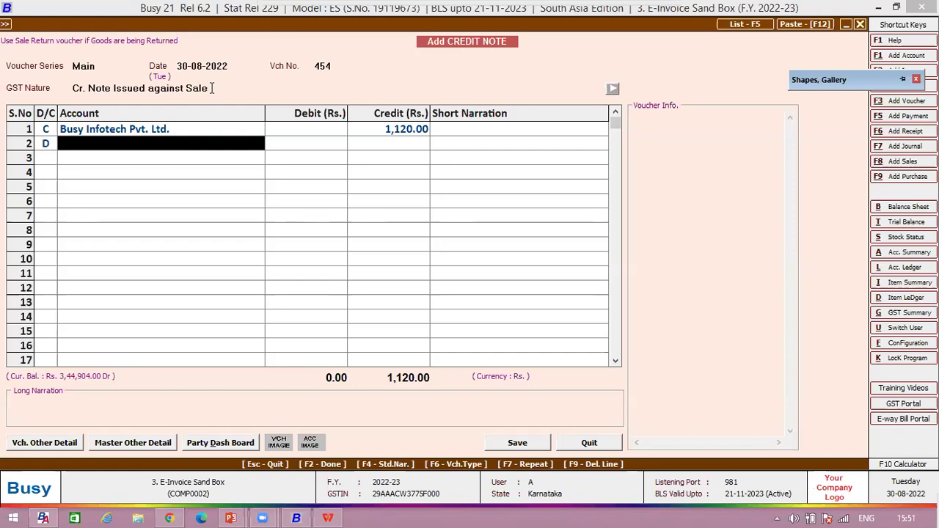
- Debit Sales 1,000.00 and IGST Output 120.00 in rows 2 and 3
text(sale)
key(Return)
text(1000)
key(Return)
key(Return)
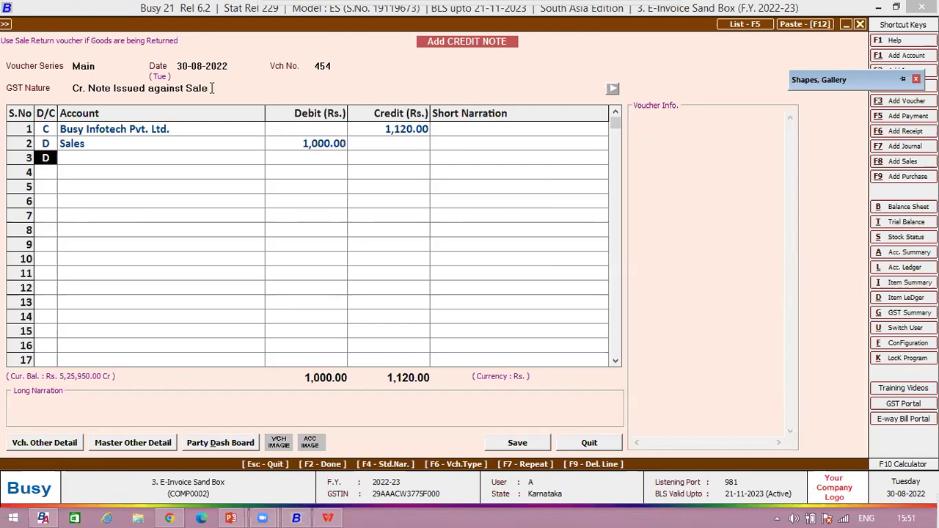
key(Return)
text(i)
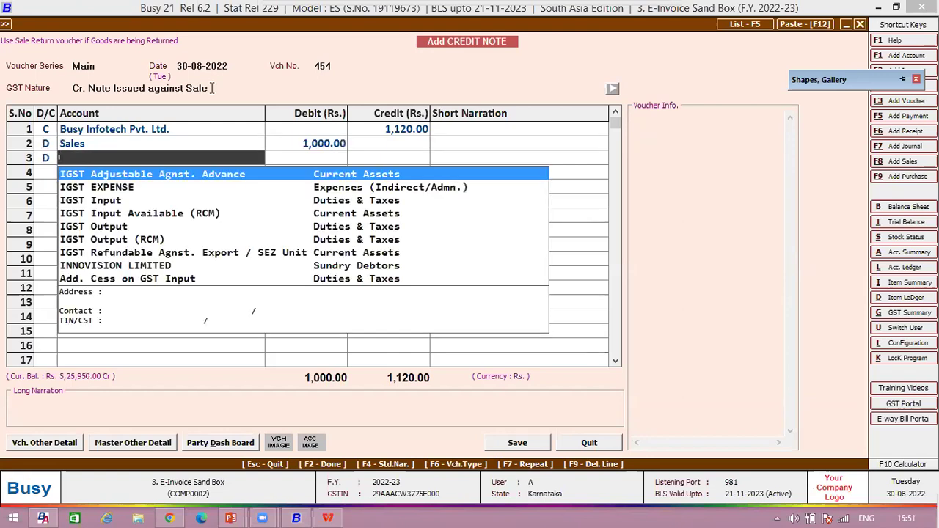
key(Down)
key(Down)
key(Down)
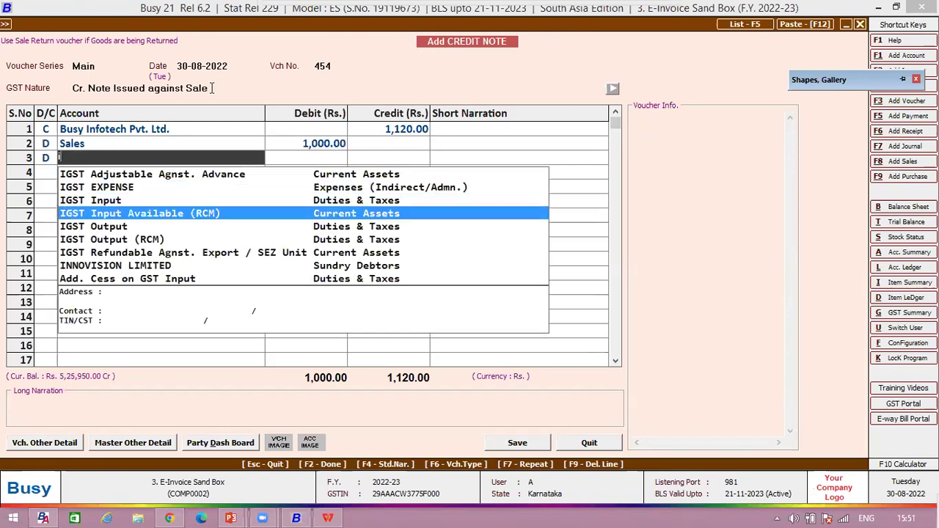
key(Down)
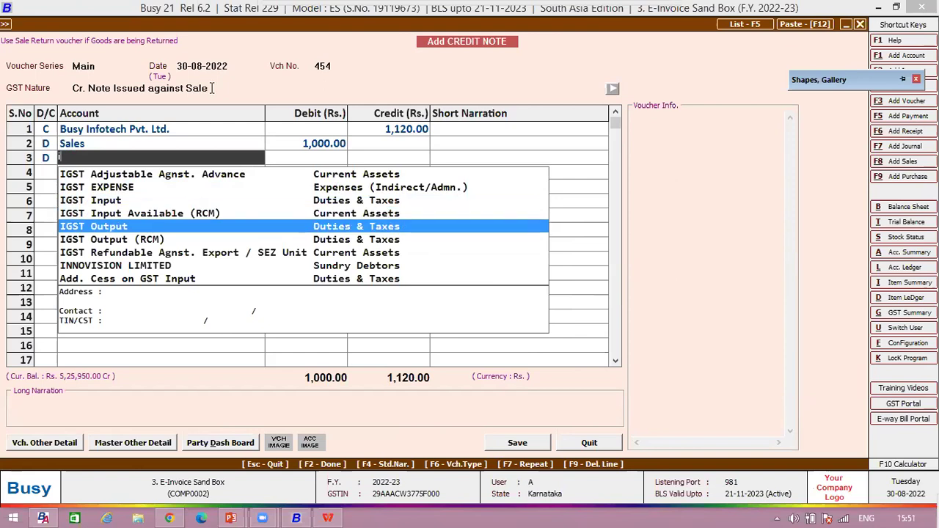
key(Return)
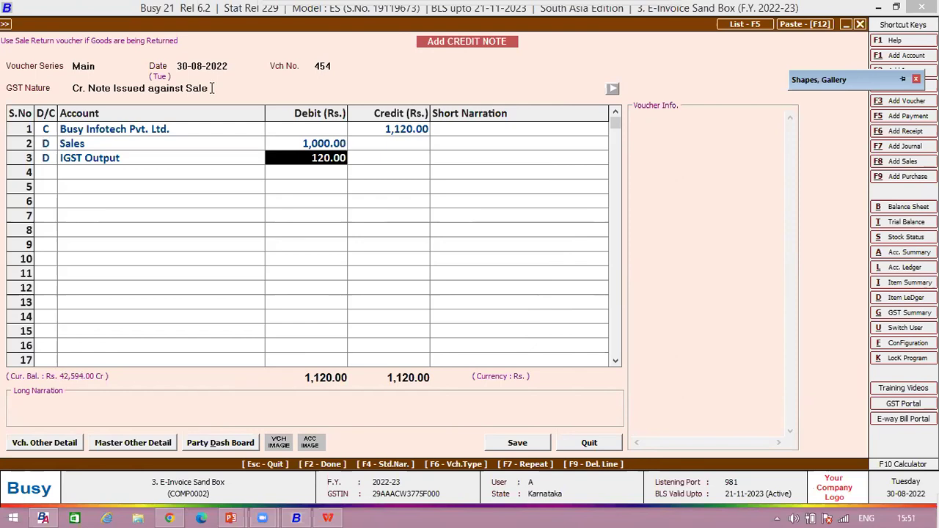
- Save the credit note with adjustment basis As Per Party Master and reason 01-Sales/Purc. Return
click(515, 444)
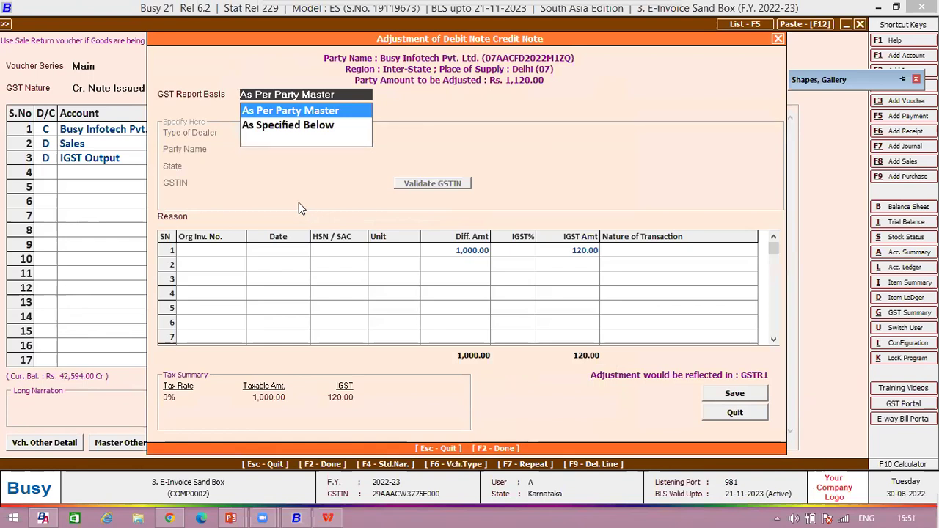
key(Down)
key(Return)
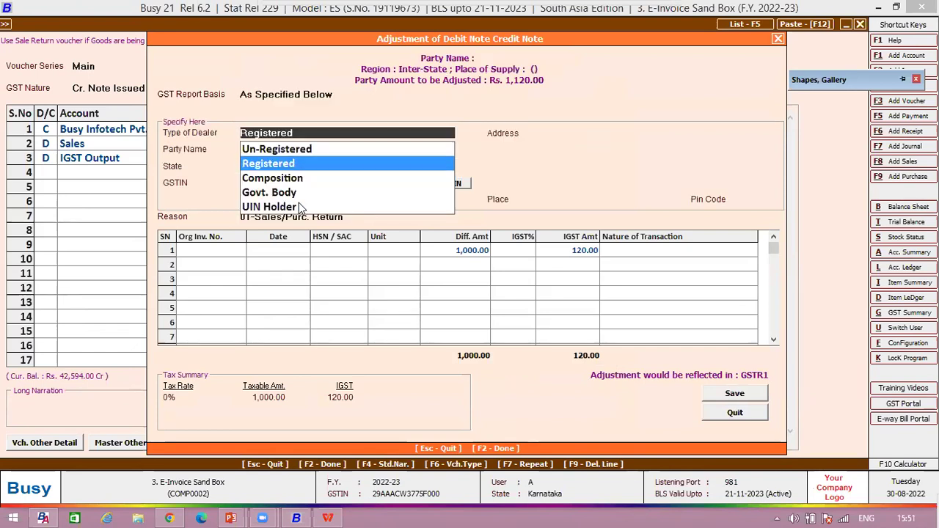
click(301, 95)
key(Up)
key(Return)
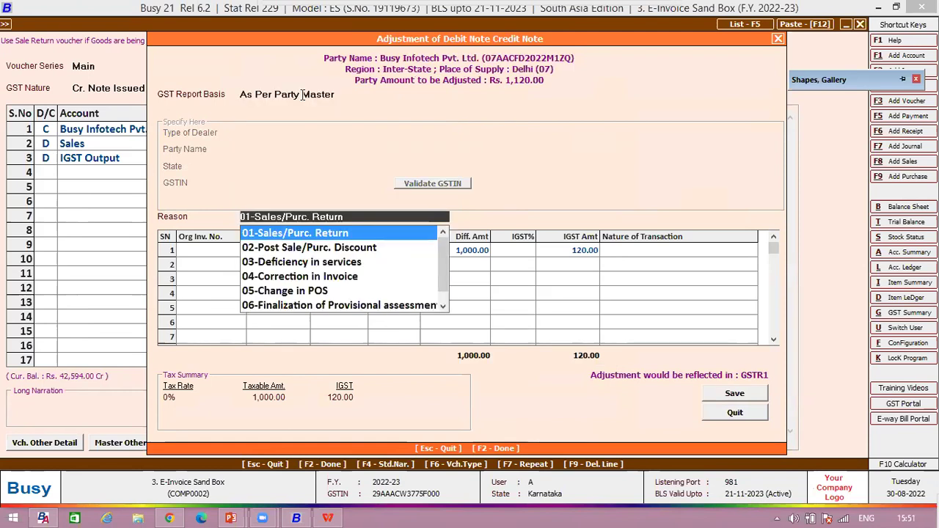
key(Return)
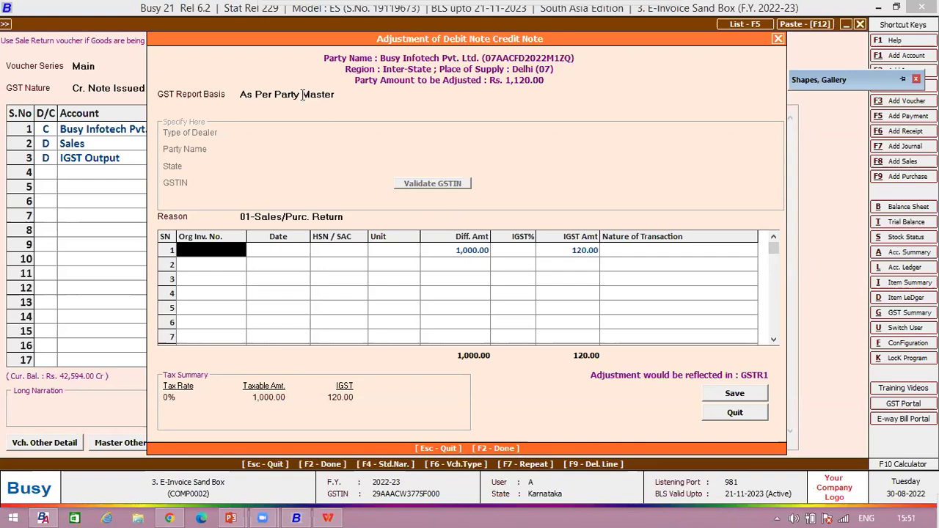
key(alt+l)
- Open the Busy Infotech Pvt. Ltd. ledger and copy sale invoice number PN3/1/22-23
text(busy)
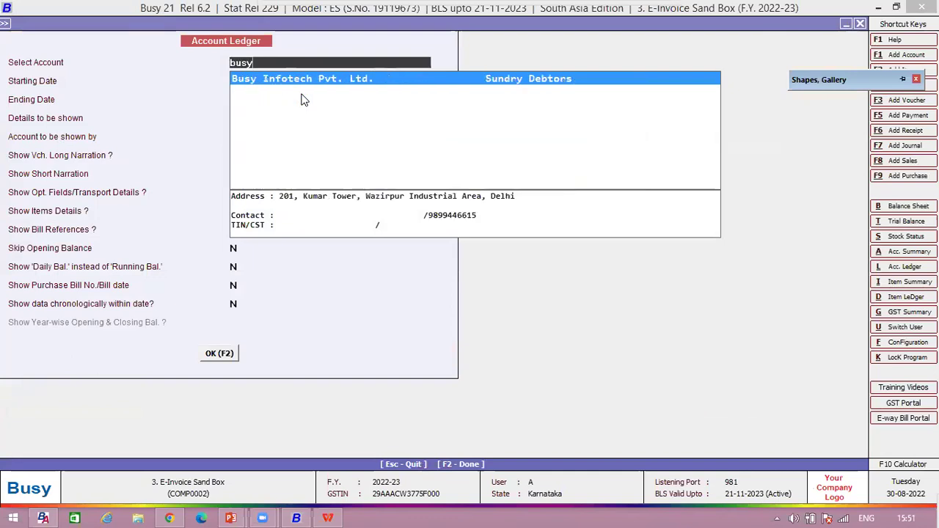
key(Return)
key(Return)
key(Return)
key(Return)
key(Return)
key(Return)
key(Return)
key(Return)
key(Return)
key(Return)
key(Return)
key(Return)
key(Return)
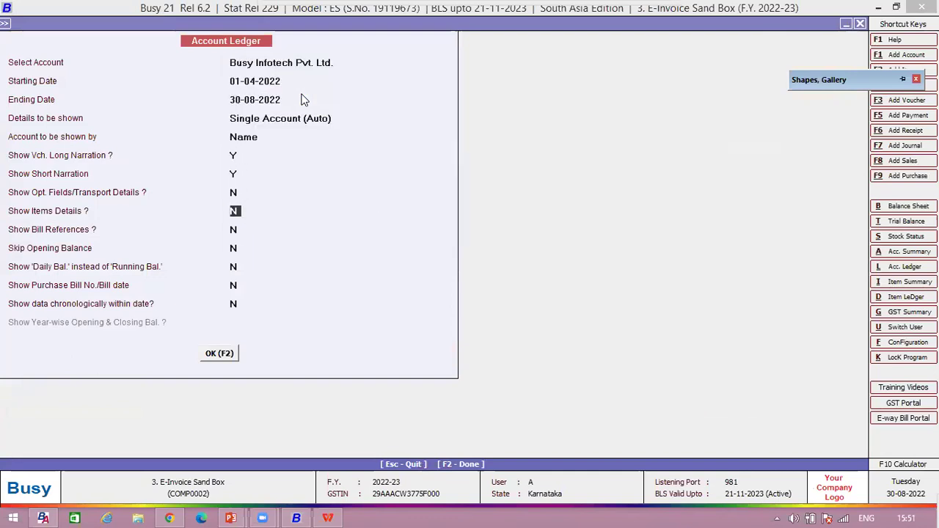
key(Return)
key(Return)
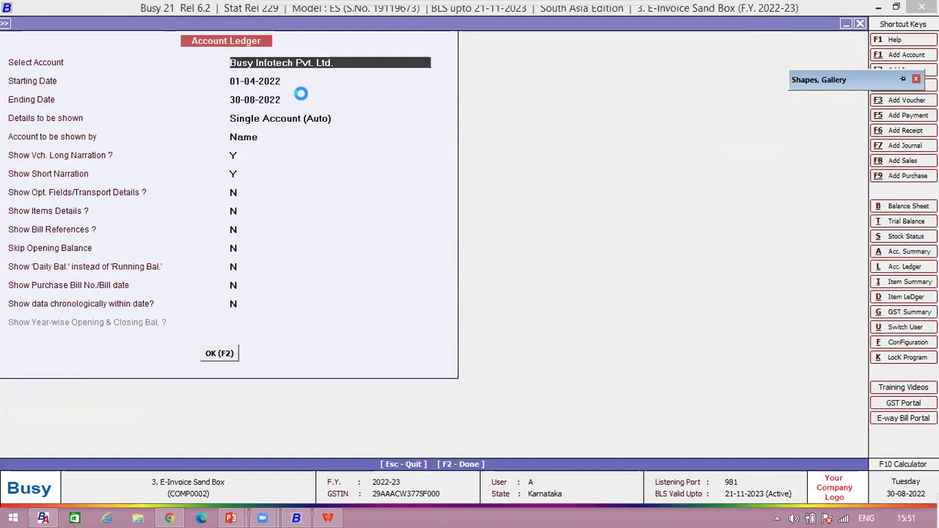
key(Down)
key(Down)
key(Down)
key(Down)
key(Down)
key(Down)
key(Up)
key(Up)
key(Up)
key(Up)
key(Up)
key(Up)
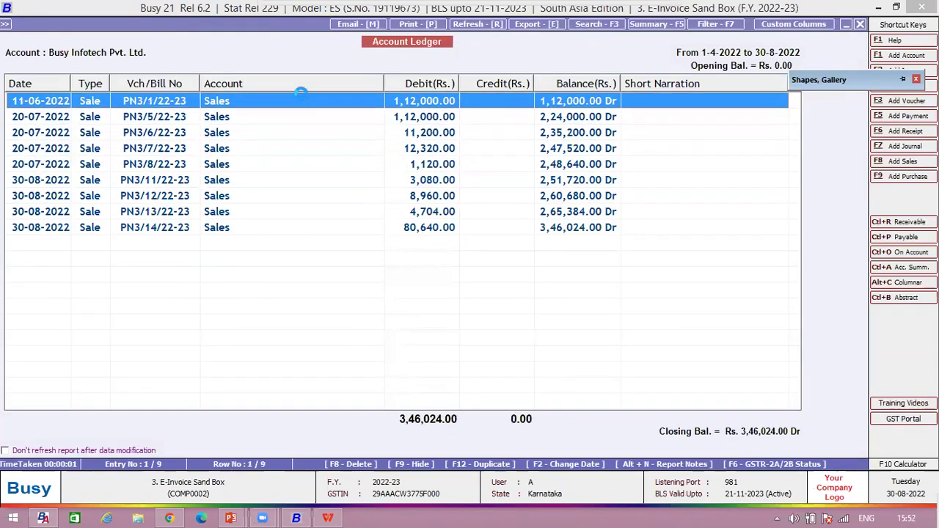
key(Return)
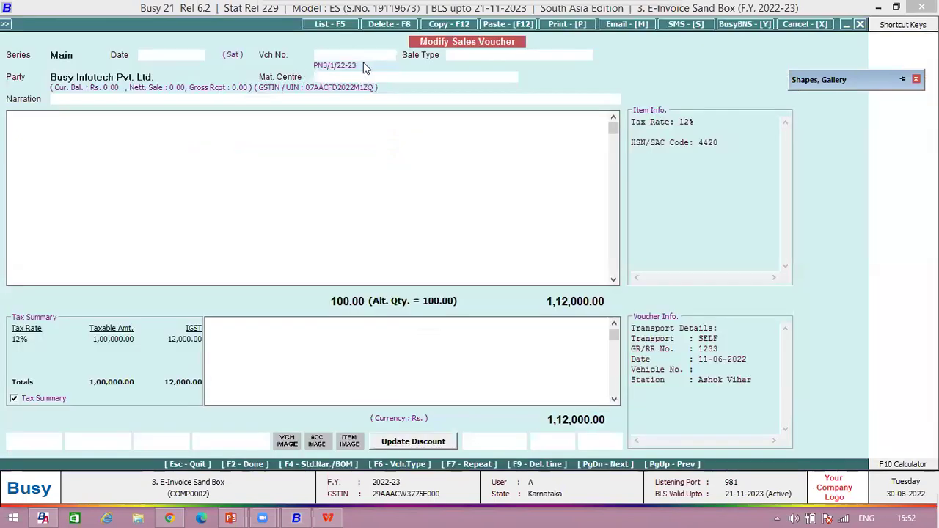
right_click(339, 60)
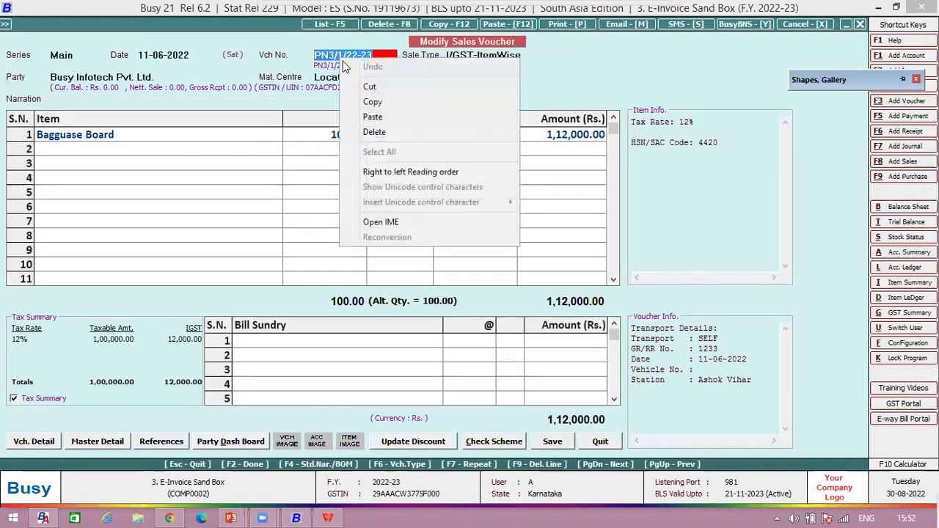
click(376, 100)
- Paste PN3/1/22-23 as the original invoice number and enter IGST 12%
key(Escape)
key(Escape)
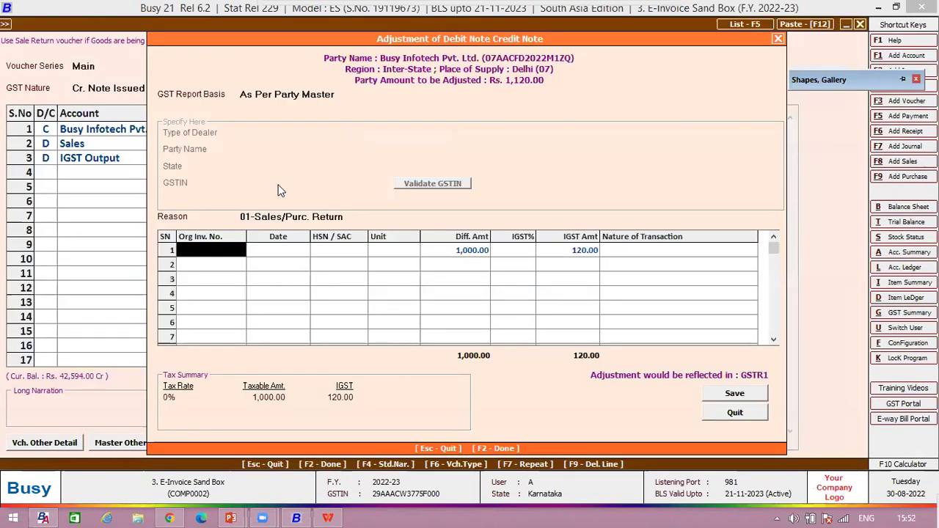
key(ctrl+v)
key(Return)
key(Return)
key(Return)
key(Return)
key(Return)
text(12)
key(Return)
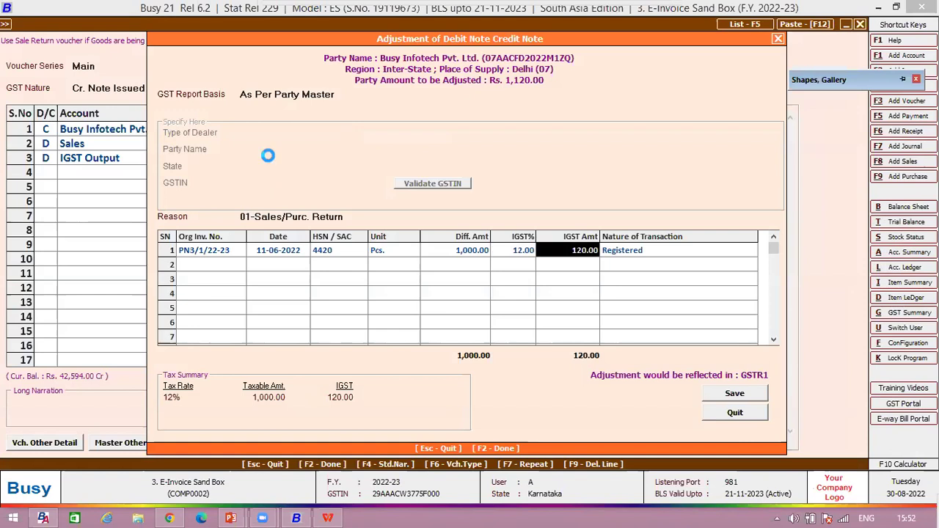
- Recheck the item-wise GST of invoice PN3/1/22-23 in the ledger, without changes
key(alt+l)
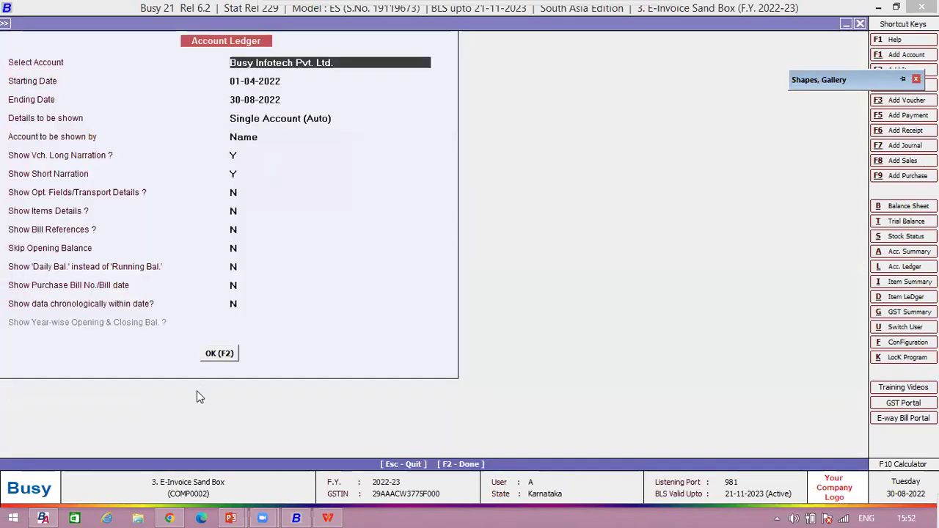
click(218, 353)
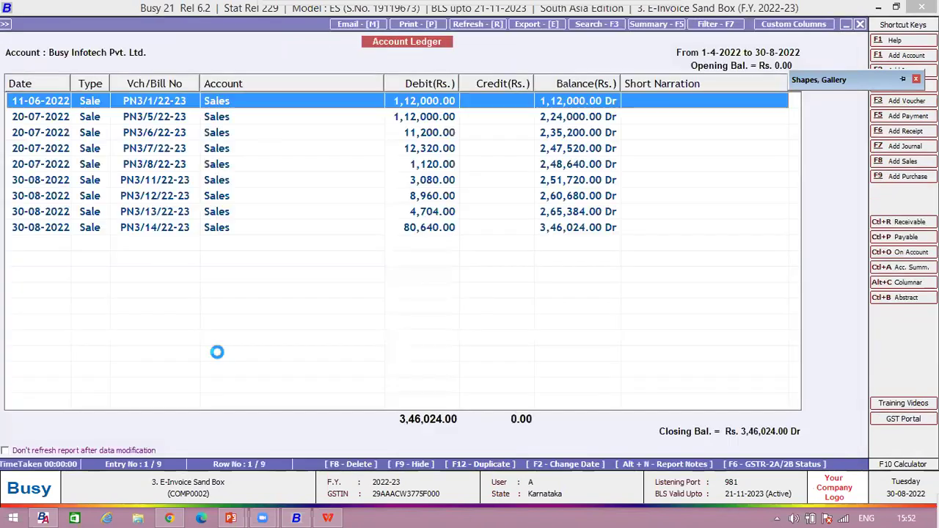
key(Return)
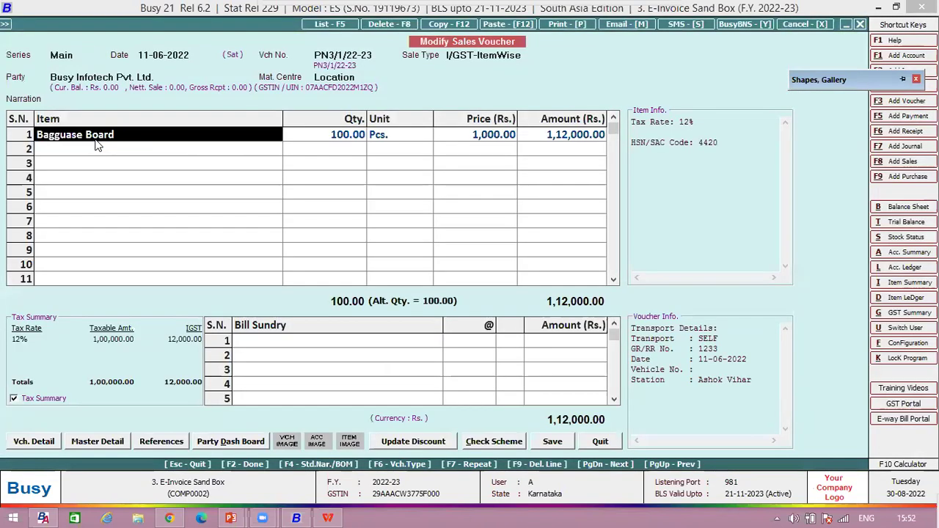
key(Return)
key(Return)
key(Return)
key(Return)
key(Return)
key(Return)
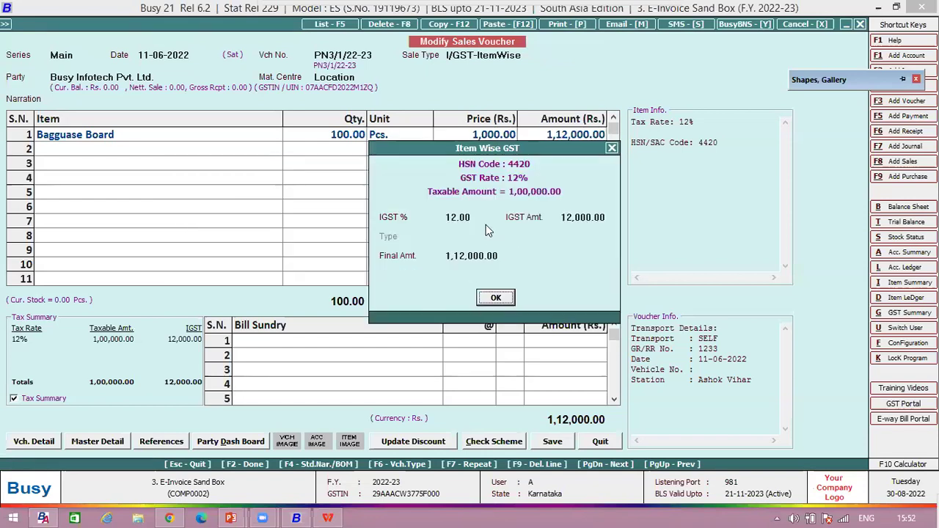
key(Return)
key(Escape)
key(Return)
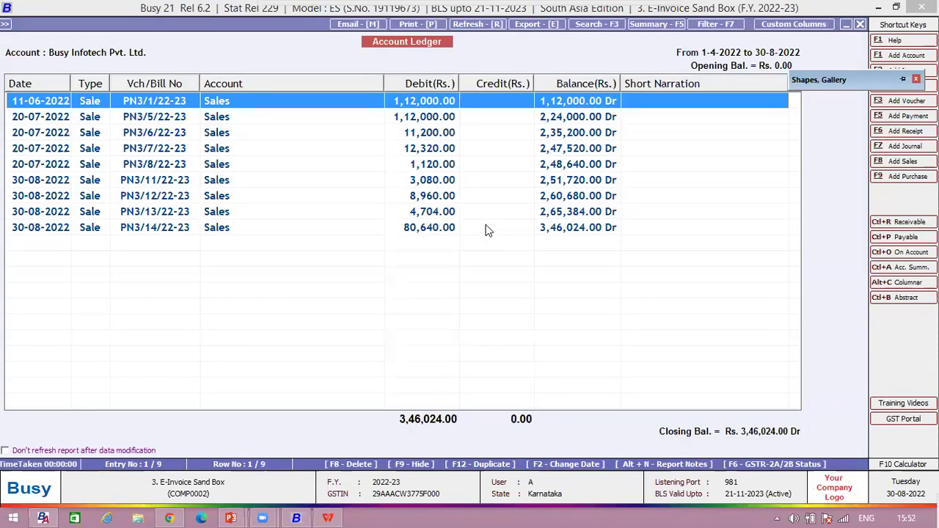
key(Escape)
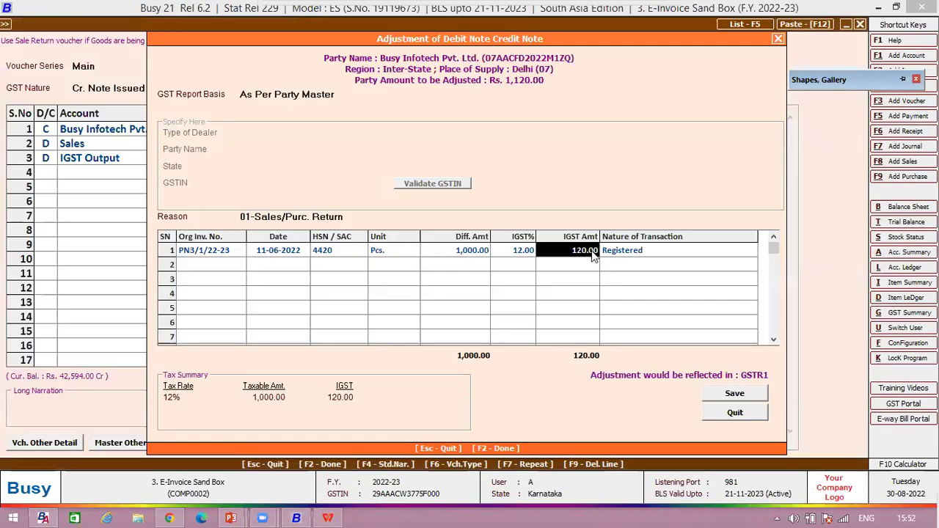
- Save the GST adjustment and choose automatic e-invoice generation
click(734, 397)
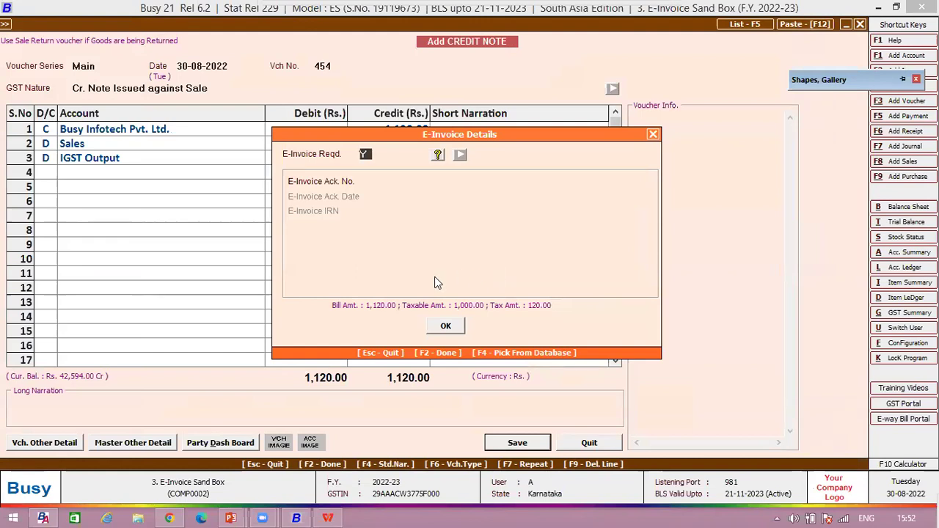
click(448, 327)
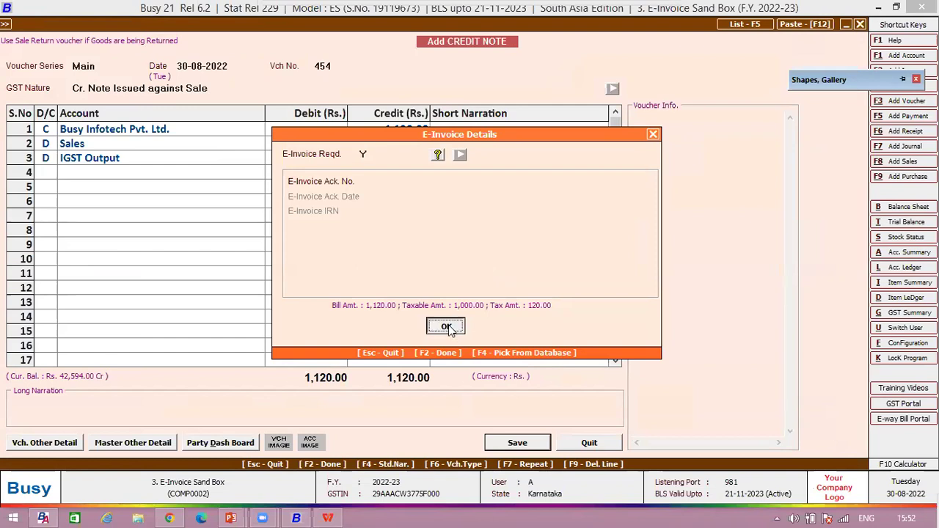
click(503, 292)
click(402, 289)
key(F2)
- Generate the sandbox e-invoice acknowledgement for credit note 454 and skip printing
click(503, 285)
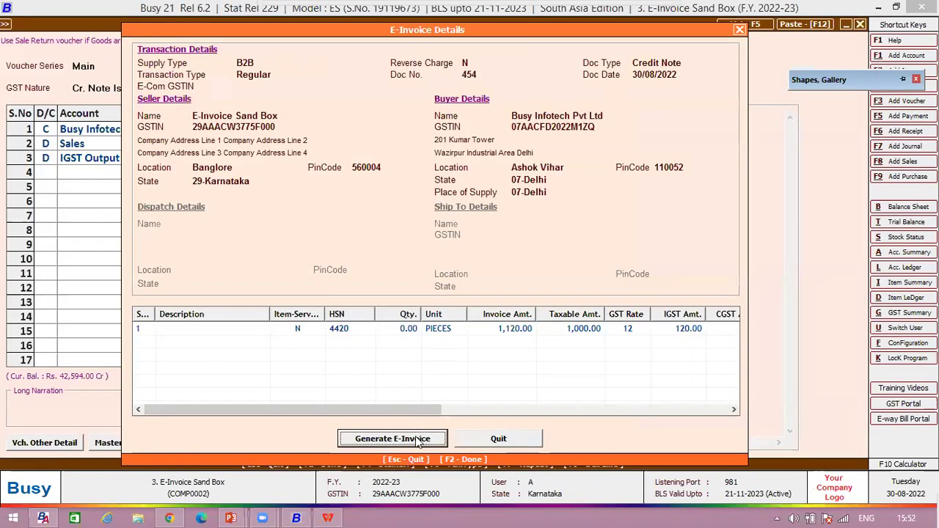
click(416, 440)
click(543, 292)
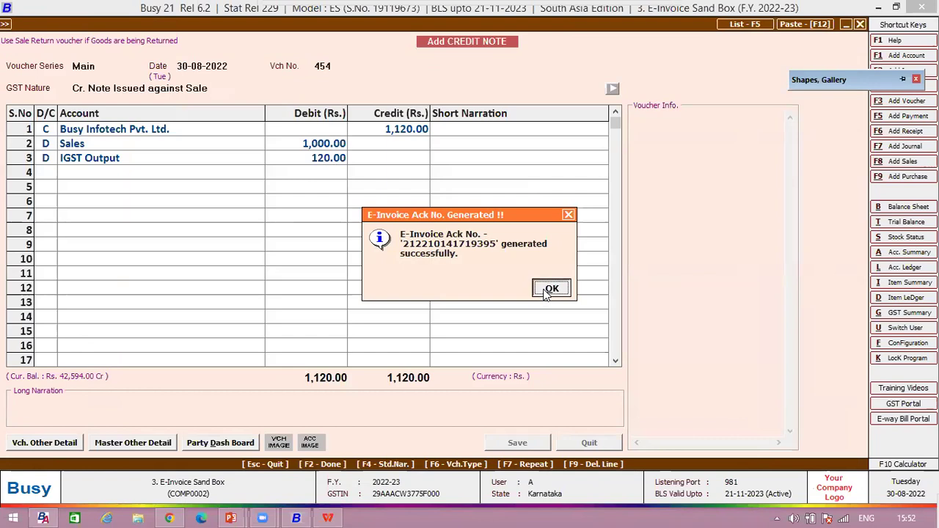
click(546, 291)
click(549, 290)
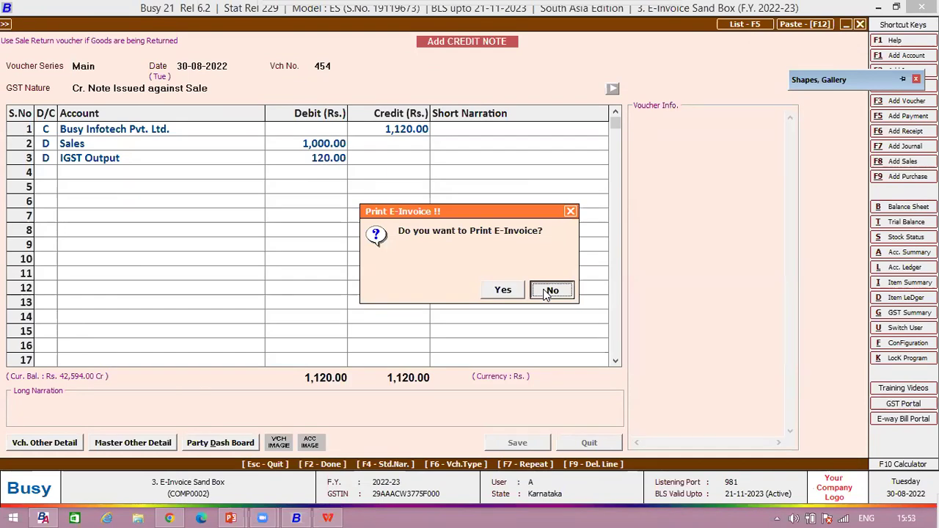
click(548, 290)
key(Escape)
key(Escape)
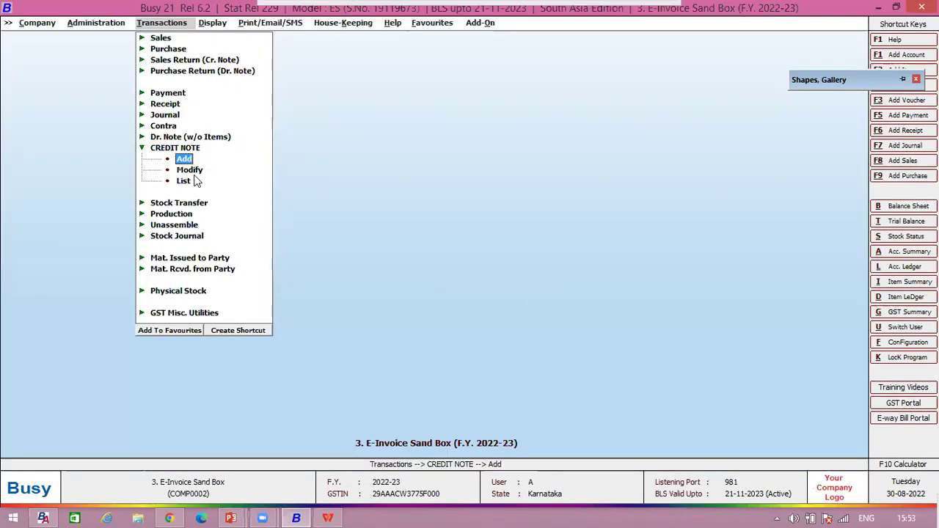
- Start a Main-series debit note dated 30-08-2022, GST nature Dr. Note Issued against Sale
click(184, 138)
click(183, 147)
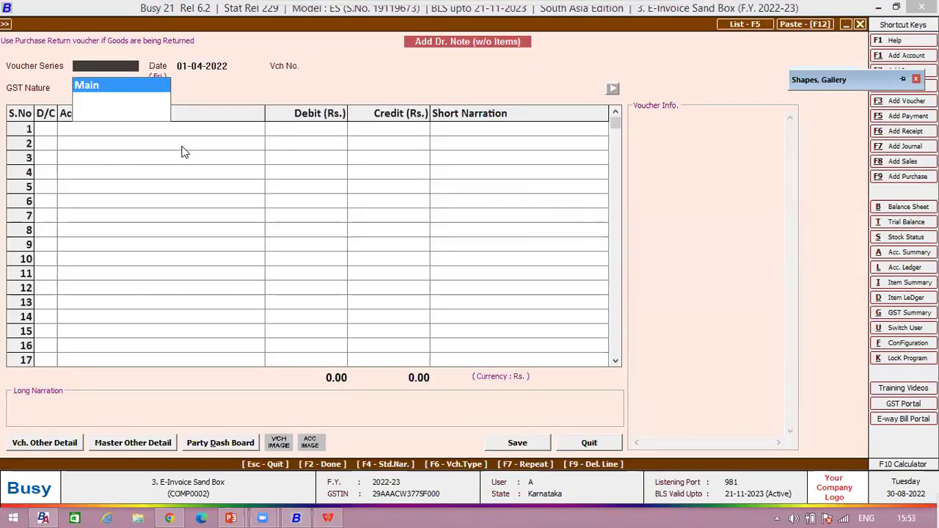
key(Return)
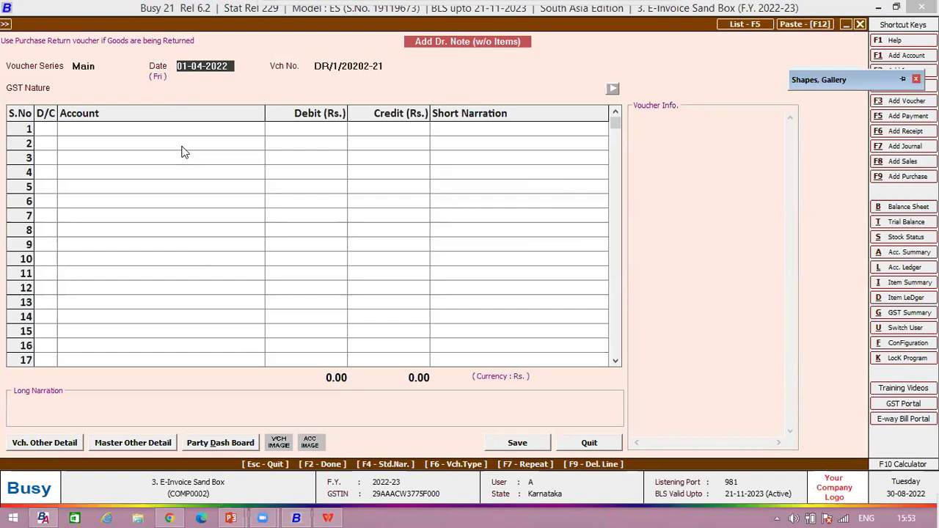
text(30-08)
key(Return)
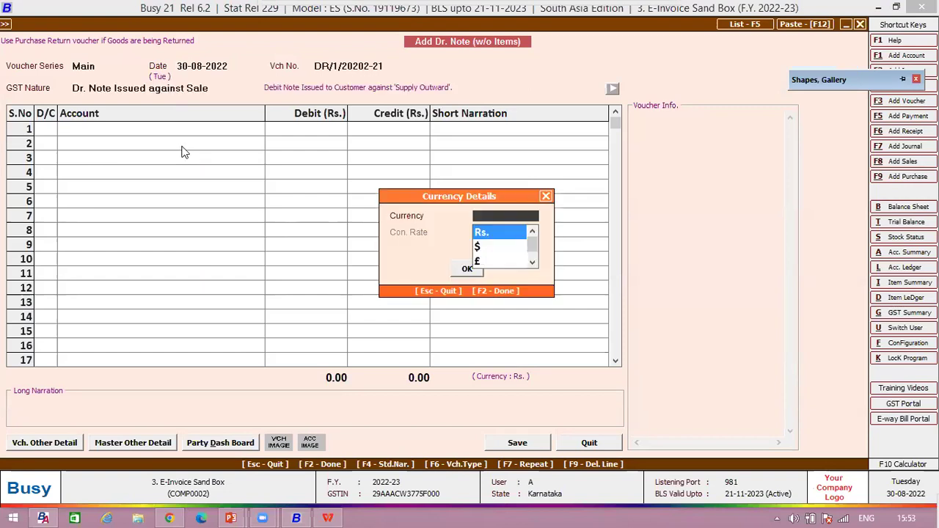
key(Escape)
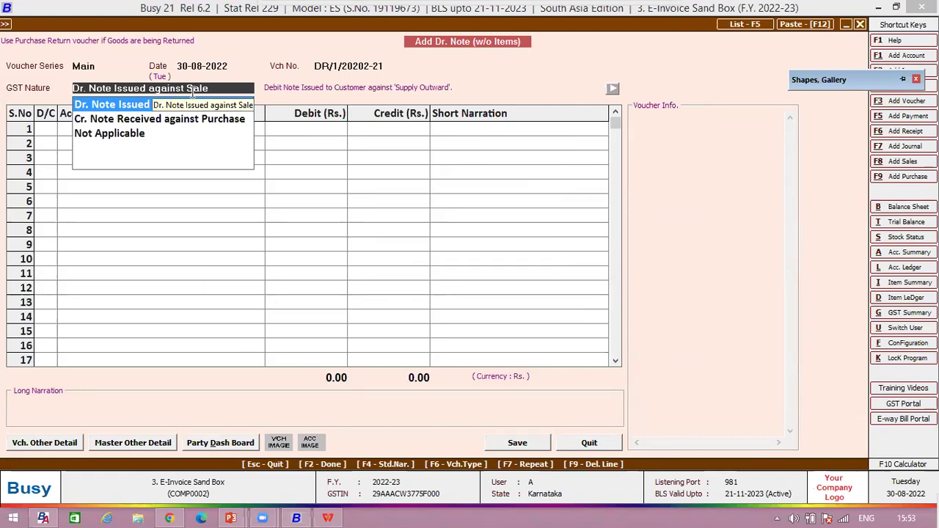
key(Return)
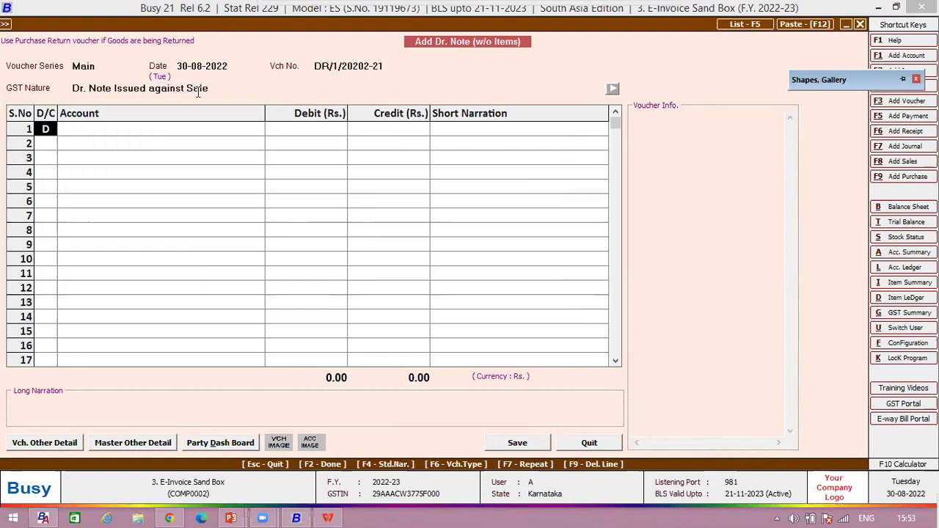
key(Return)
- Debit Busy Infotech Pvt. Ltd. 1,120.00 in row 1
text(busy)
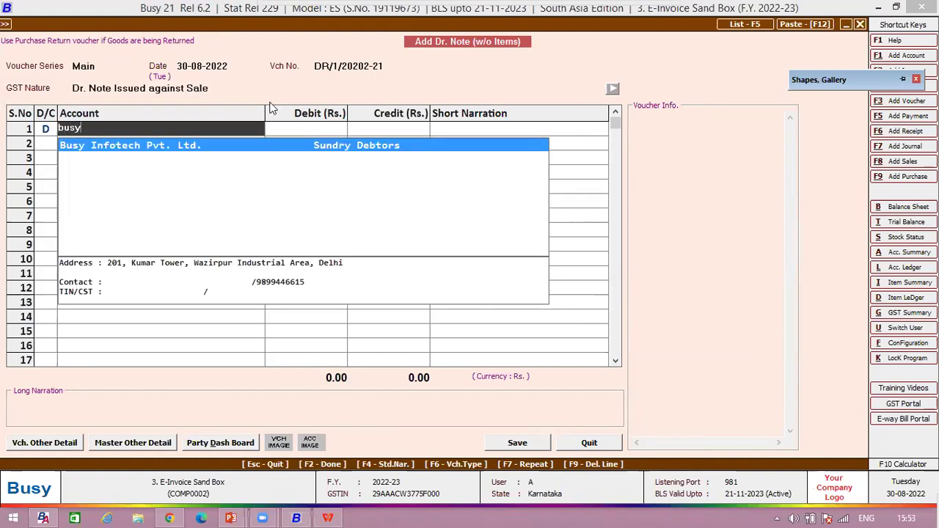
key(Return)
text(1)
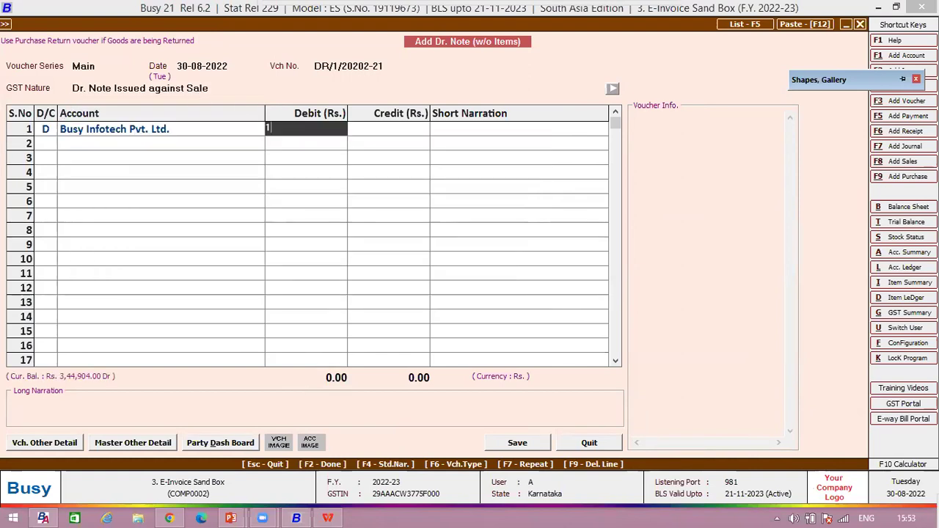
text(000)
key(BackSpace)
key(BackSpace)
key(BackSpace)
text(120)
key(Return)
key(Return)
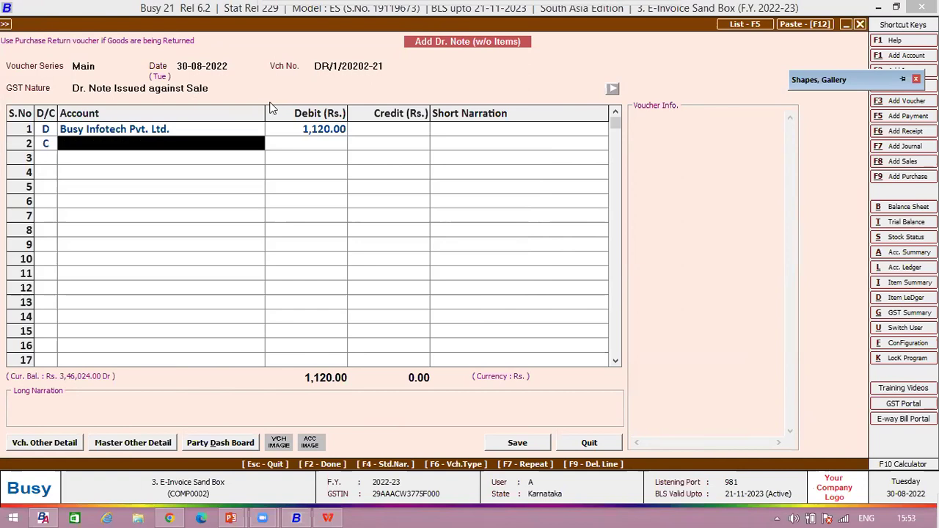
- Credit Sales 1,000.00 and IGST Output 120.00, then save the debit note
text(sal)
key(Down)
key(Down)
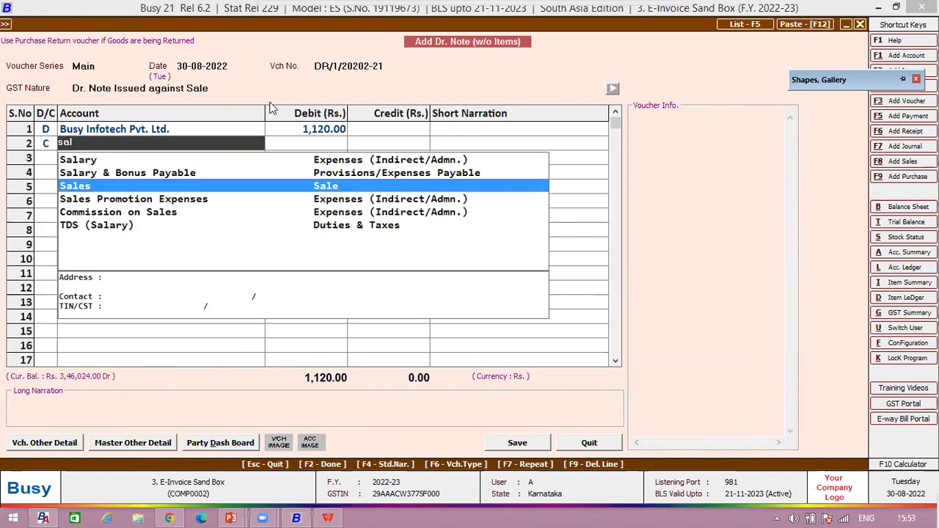
key(Return)
text(1000)
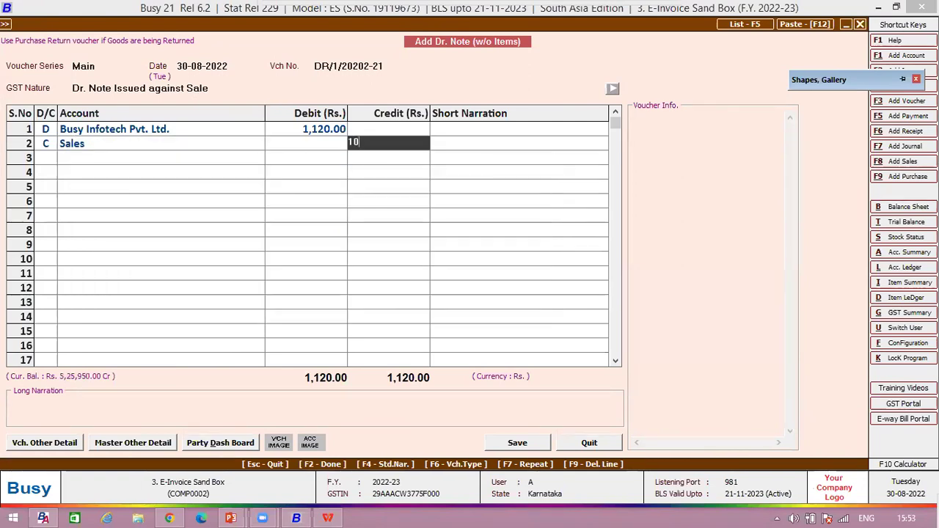
key(Return)
key(Return)
key(Return)
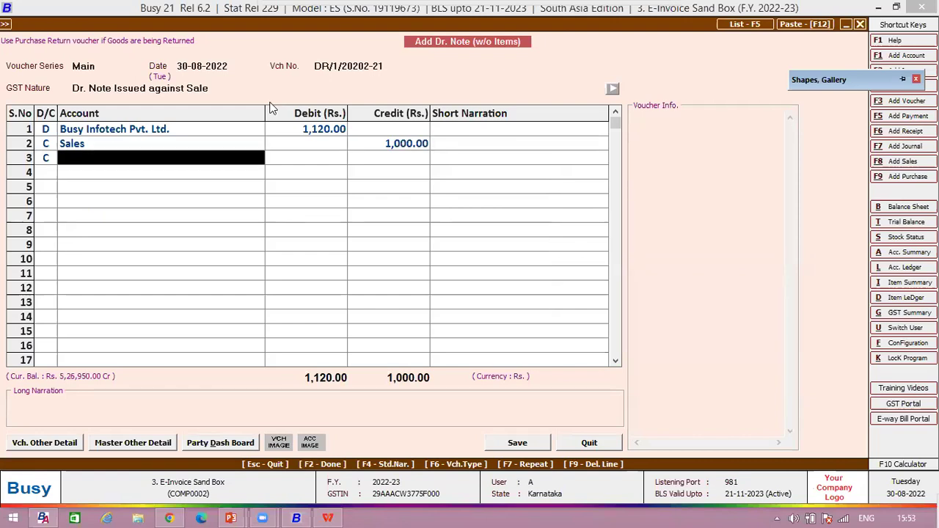
text(igst)
key(Down)
key(Down)
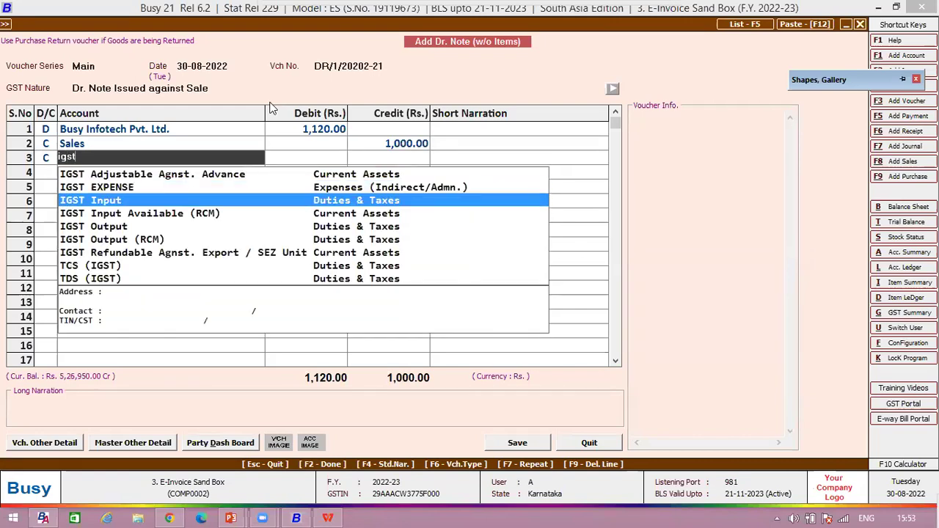
key(Down)
key(Down)
key(Return)
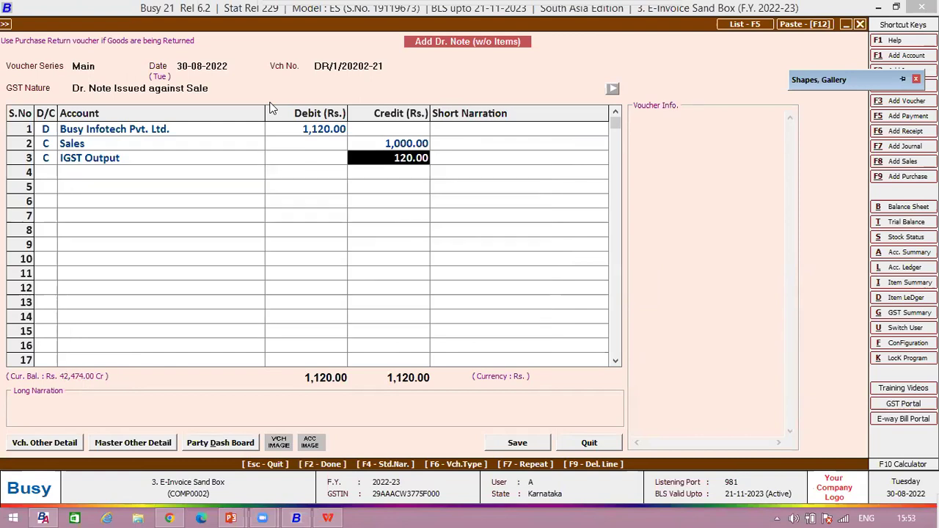
click(519, 442)
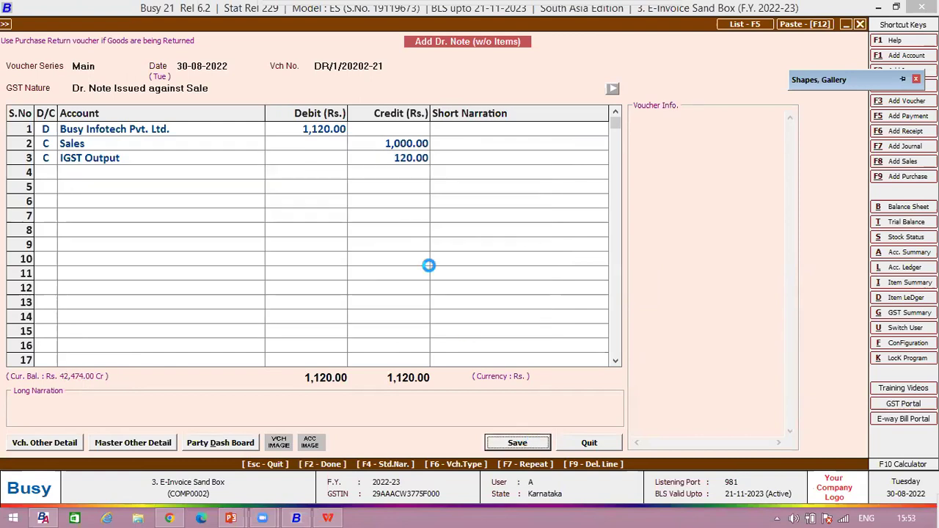
- Browse the adjustment reason list, then back out to the debit note
key(Return)
key(Down)
key(Down)
key(Down)
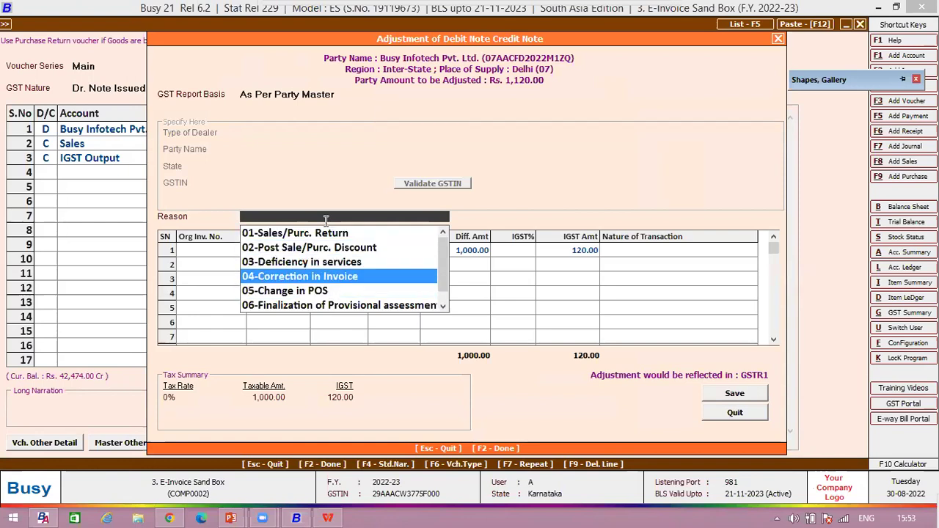
key(Up)
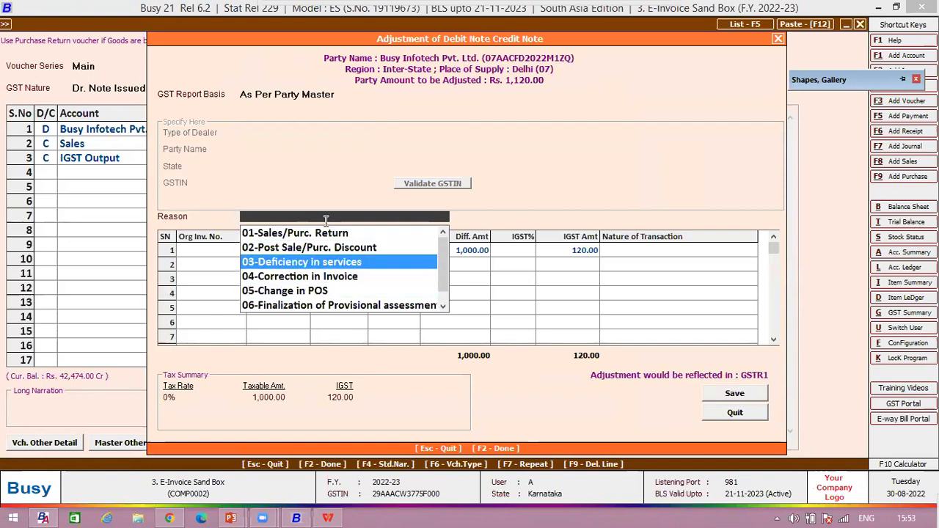
key(Up)
key(Up)
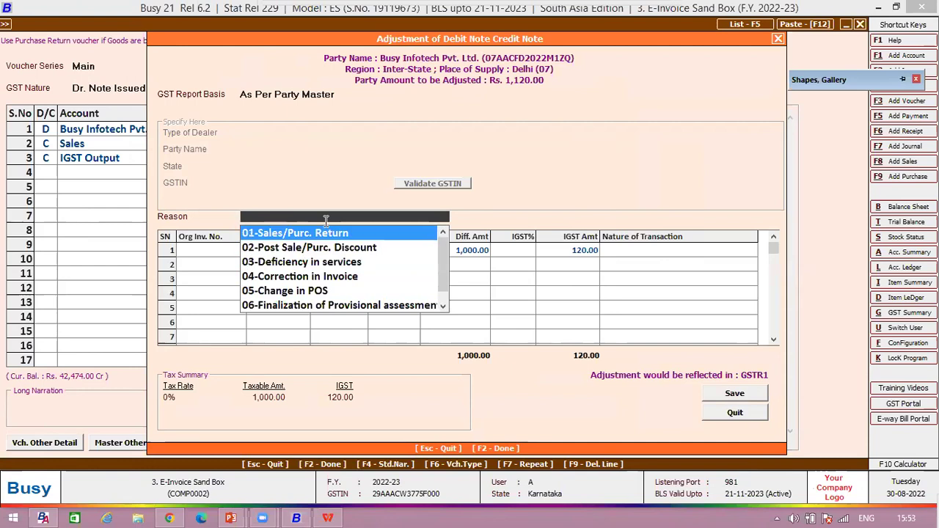
key(Down)
key(Down)
key(Down)
key(Down)
key(Down)
key(Down)
key(Up)
key(Down)
key(Up)
key(Up)
key(Up)
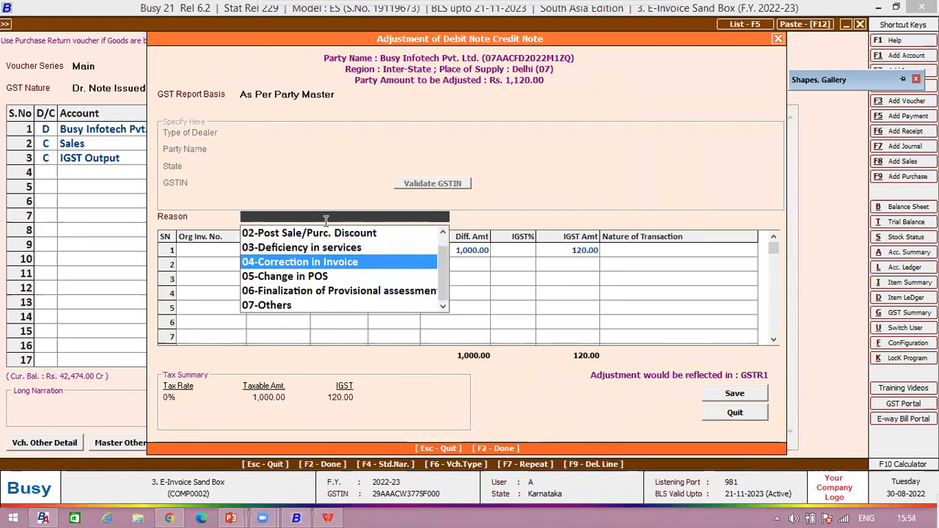
key(Down)
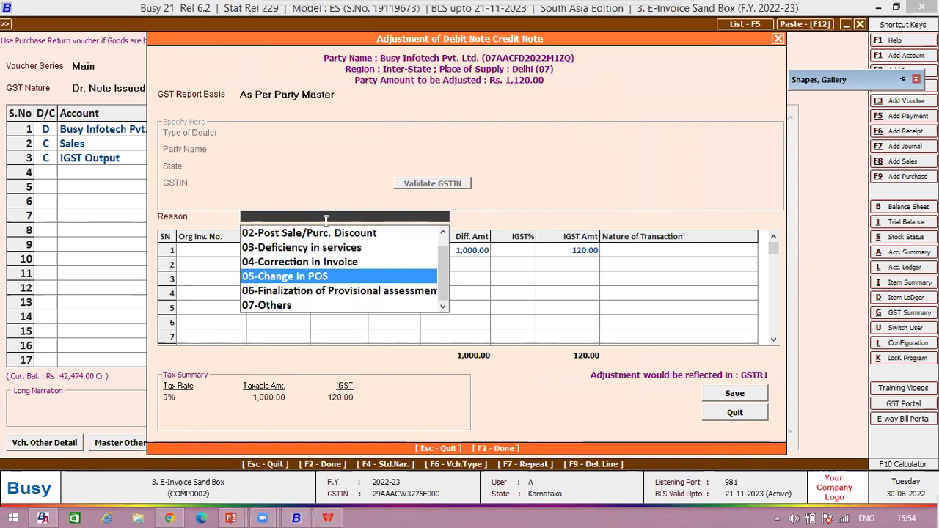
key(Escape)
- Keep GST nature Dr. Note Issued against Sale, save again and select 04-Correction in Invoice
click(176, 90)
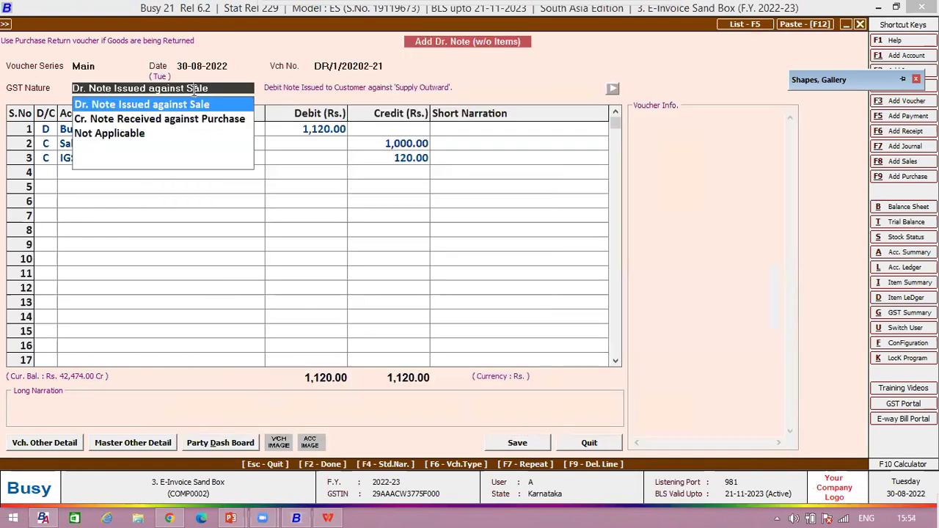
click(137, 108)
click(178, 90)
key(Return)
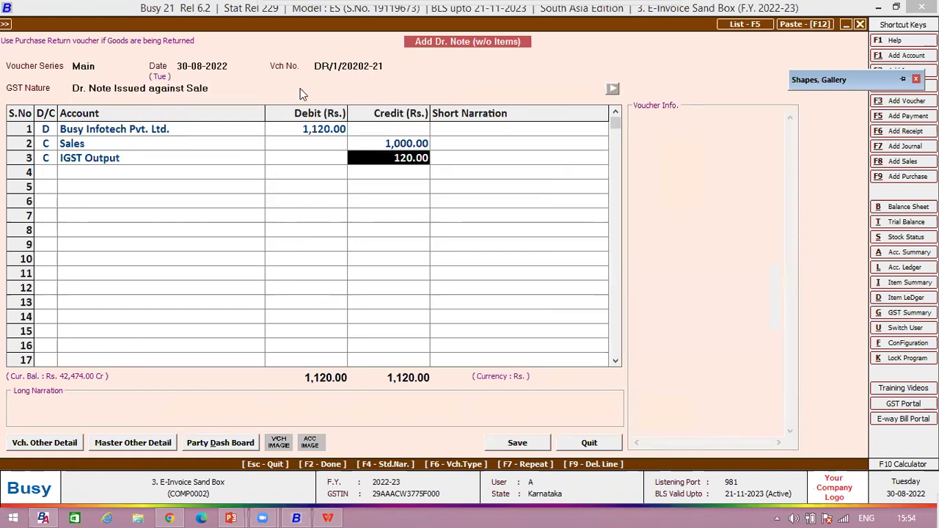
click(504, 434)
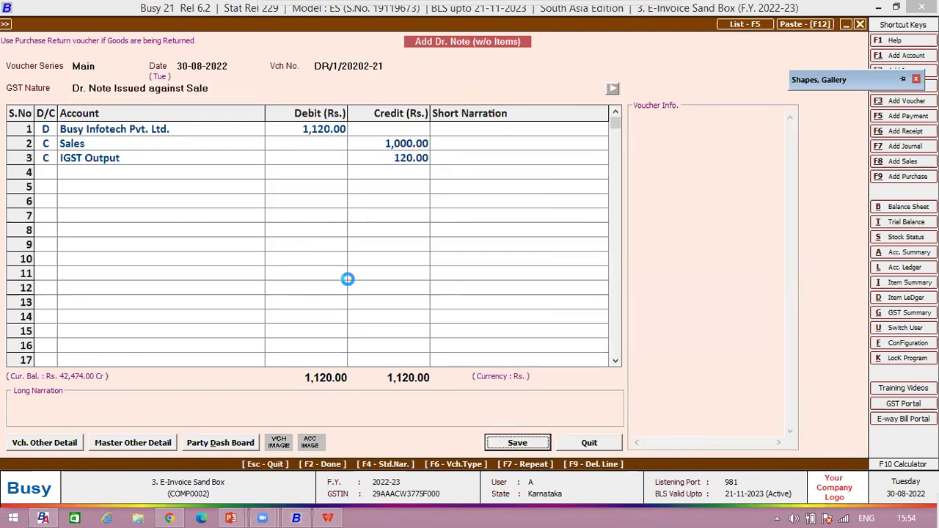
key(Return)
key(Down)
key(Down)
key(Down)
- Choose reason 04-Correction in Invoice and copy invoice number PN3/5/22-23 from the party's ledger
key(Return)
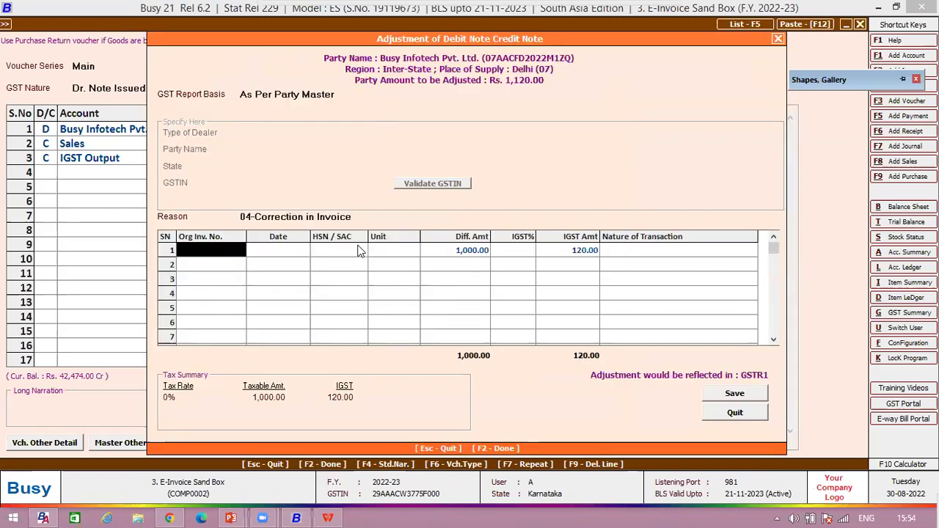
key(F2)
key(Return)
key(Return)
key(Return)
key(Return)
key(Return)
key(Return)
key(Return)
key(Return)
key(Return)
key(Return)
key(Return)
key(Return)
key(Return)
key(Return)
key(F2)
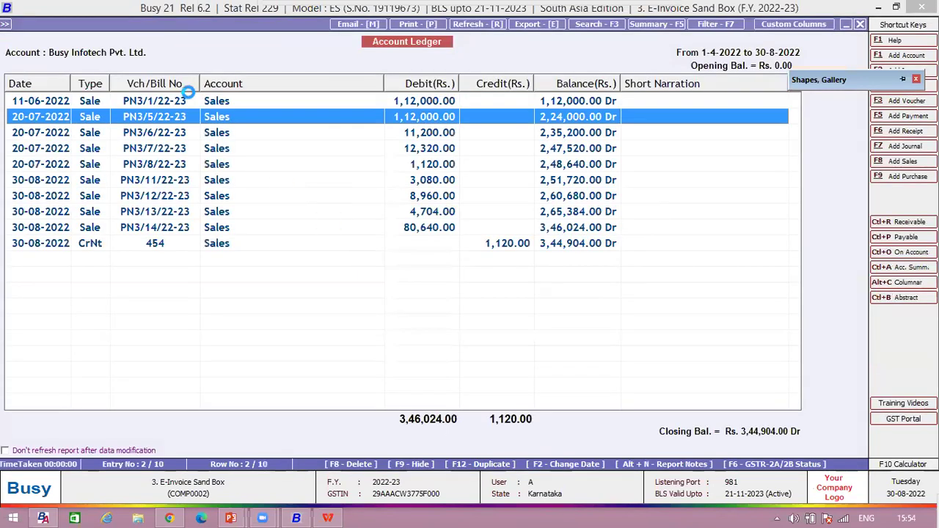
key(Return)
click(376, 57)
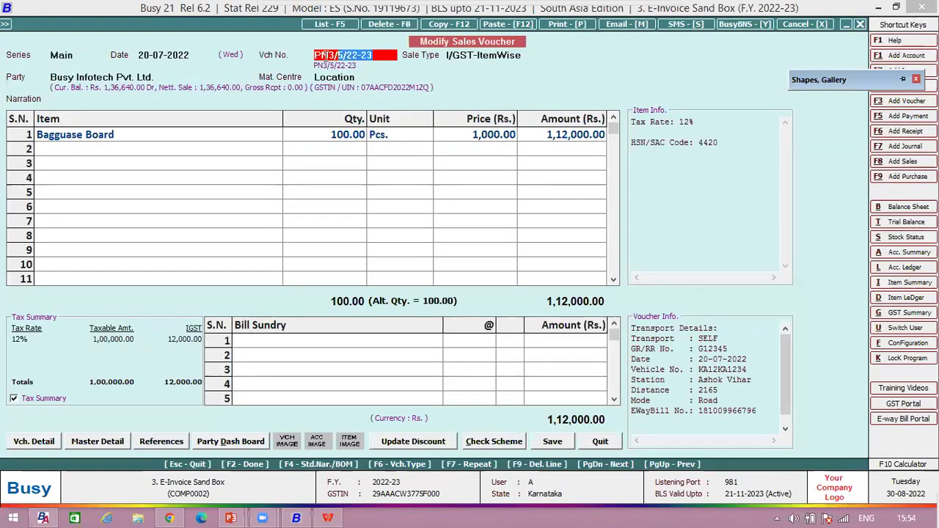
right_click(326, 62)
click(360, 102)
key(Escape)
key(Escape)
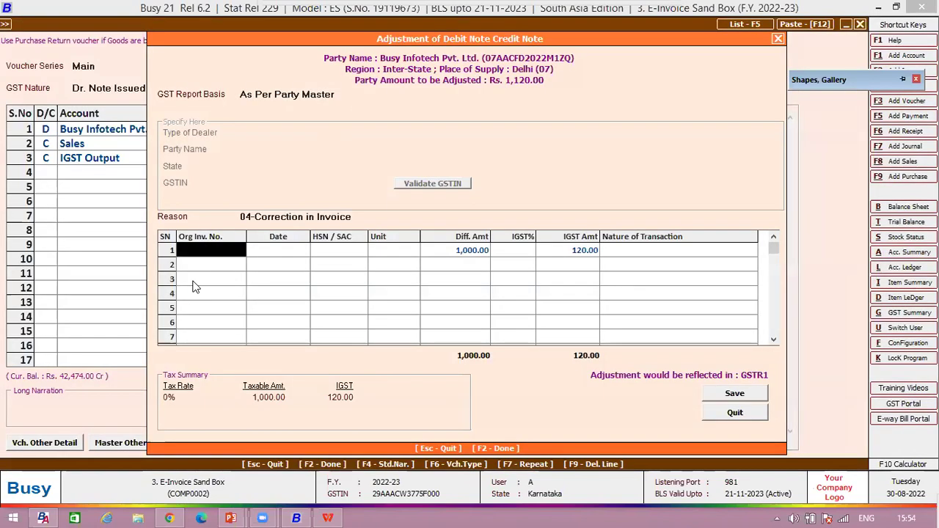
- Enter PN3/5/22-23 as the original invoice with 12% IGST and save the GST adjustment
key(ctrl+v)
key(Return)
key(Return)
key(Return)
key(Return)
key(Return)
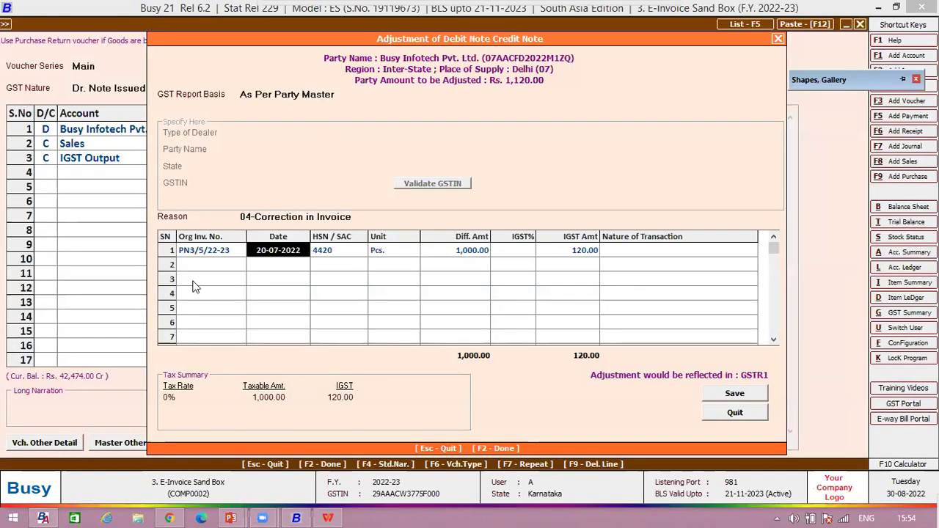
text(12)
key(Return)
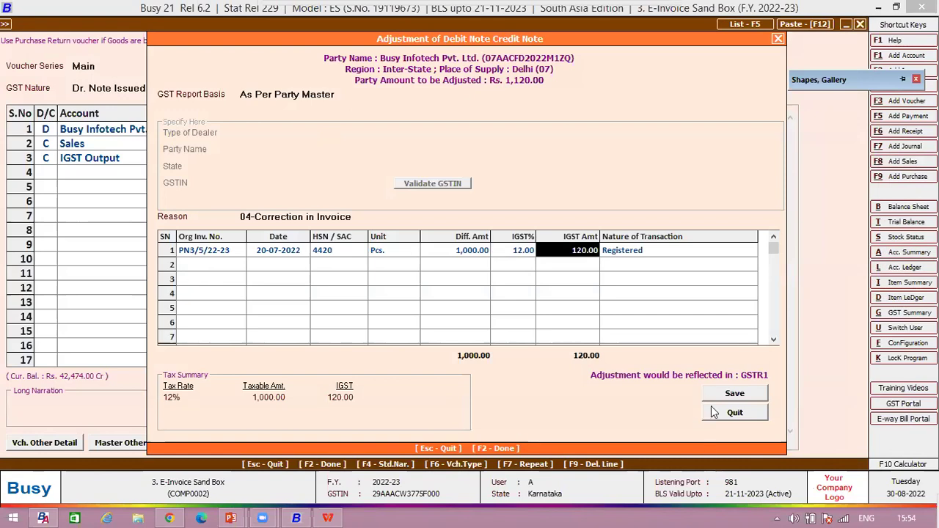
key(Return)
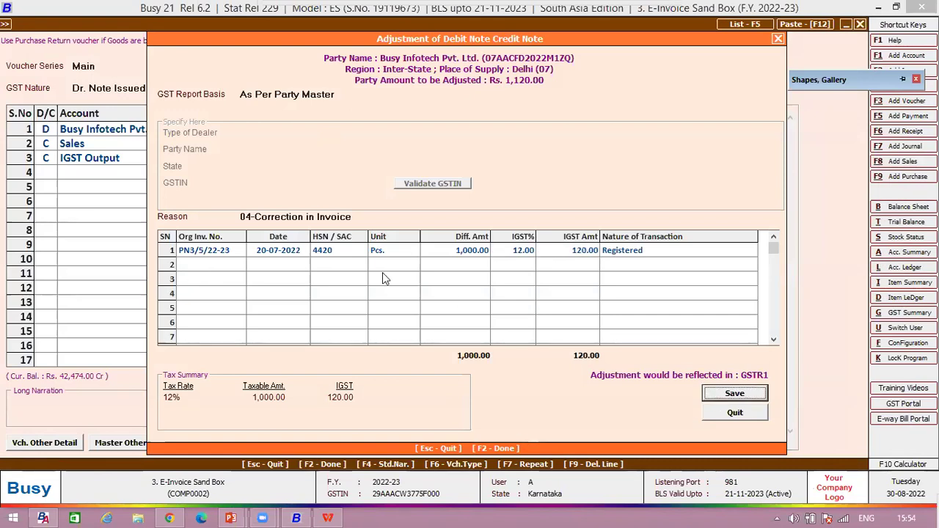
key(Return)
- Save the debit note and submit its e-invoice automatically, dismissing the sandbox notice and duplicate IRN error
click(442, 326)
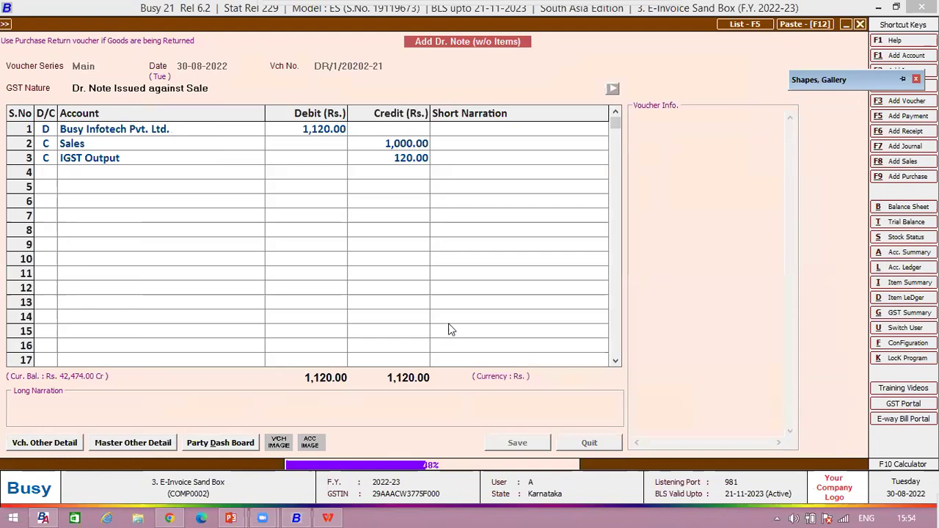
click(502, 292)
click(398, 283)
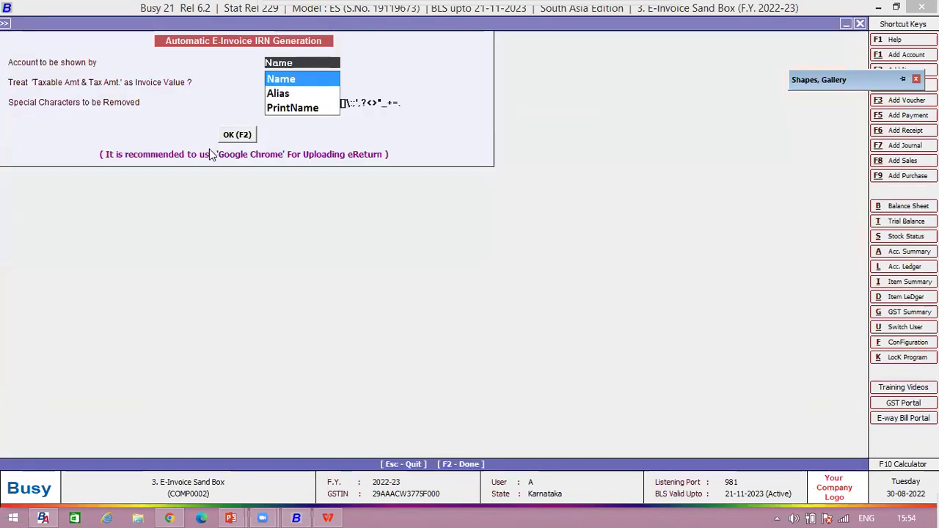
click(228, 135)
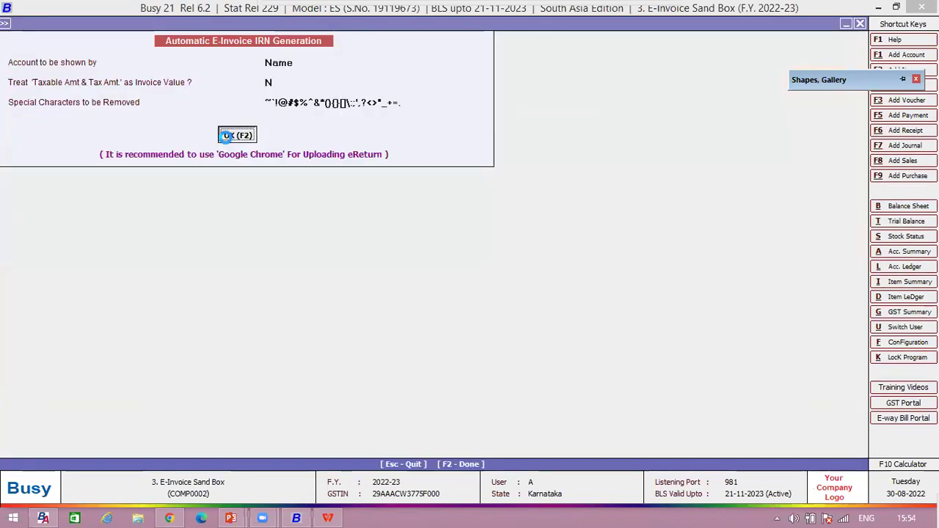
click(497, 285)
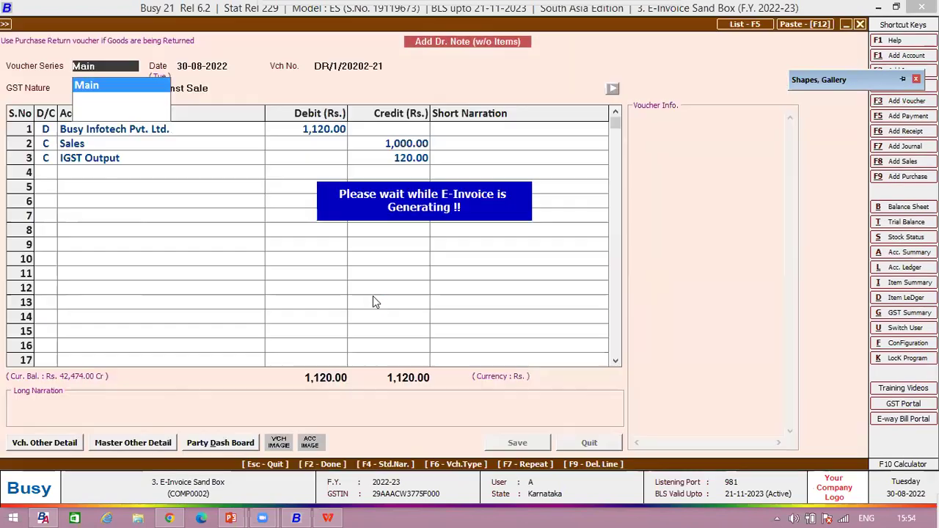
click(384, 439)
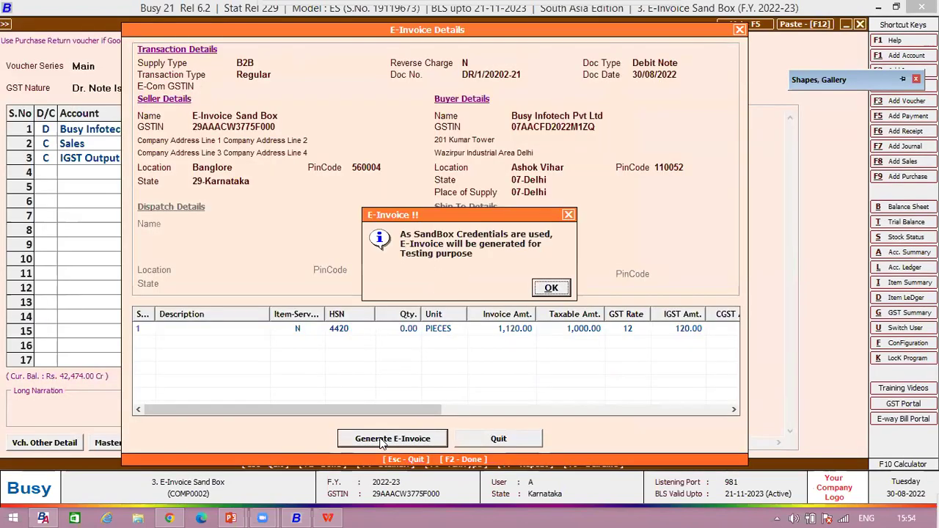
click(550, 287)
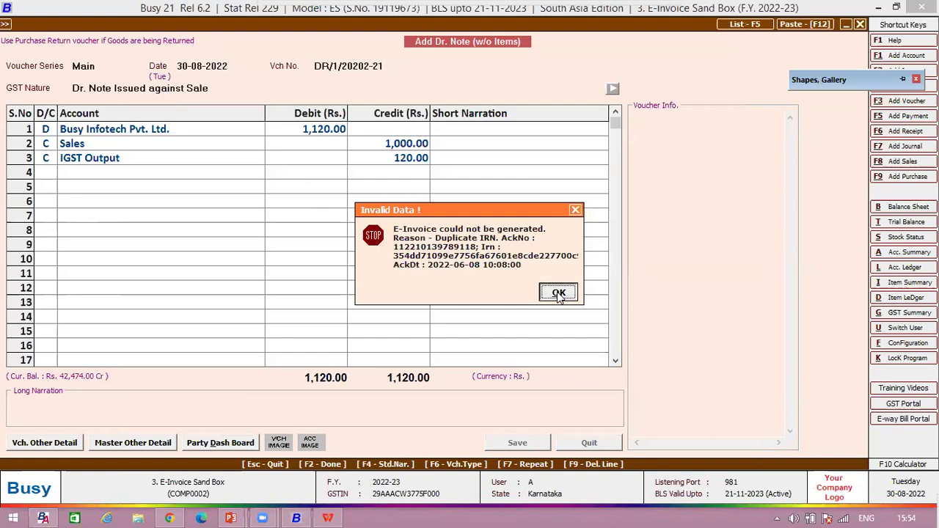
click(555, 293)
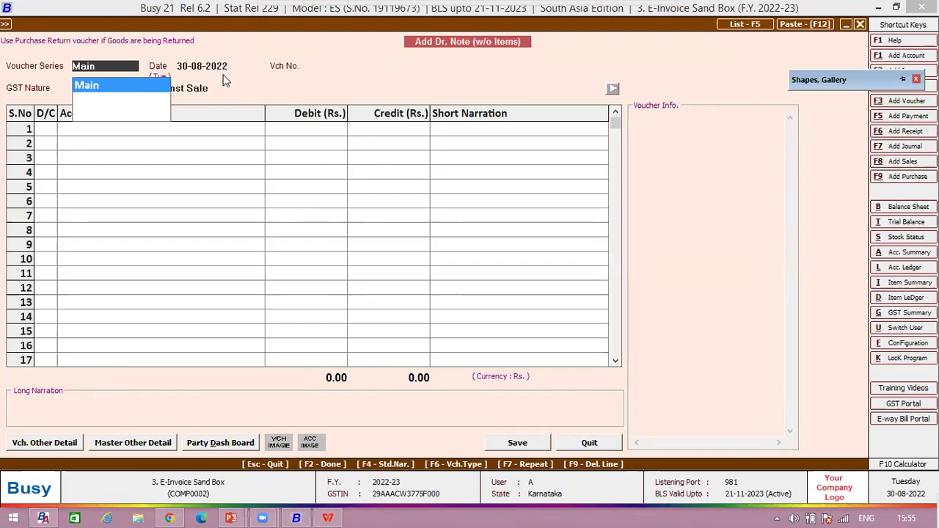
- Close the blank debit note and return to the E-Invoicing presentation's Q&A slide
key(Return)
key(Escape)
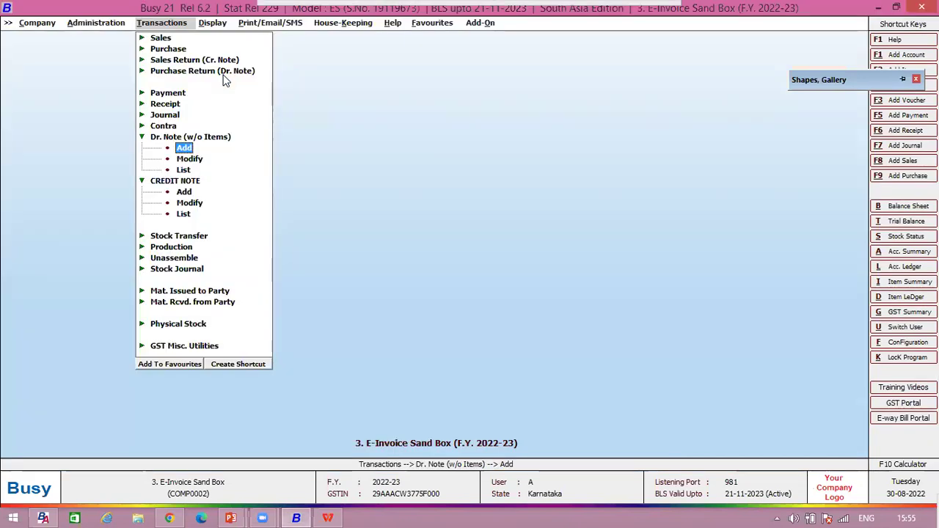
key(Left)
key(Left)
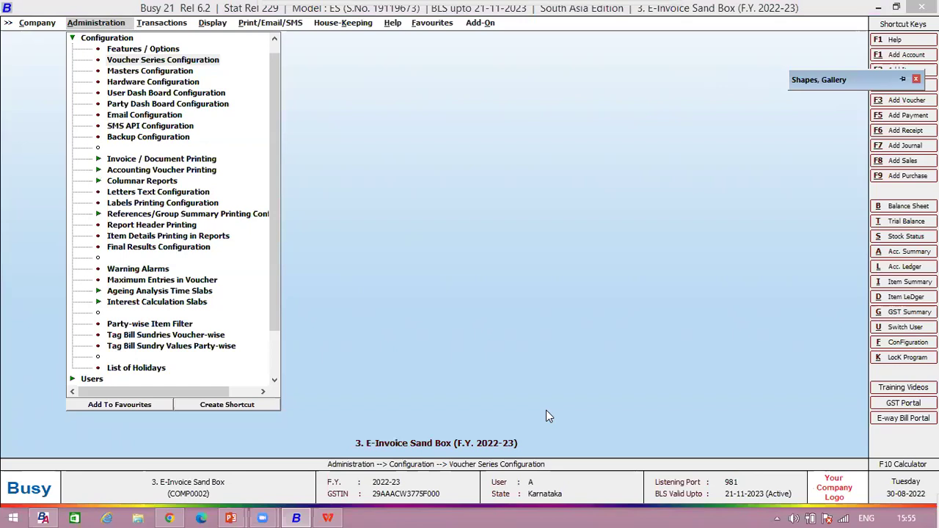
key(alt+Tab)
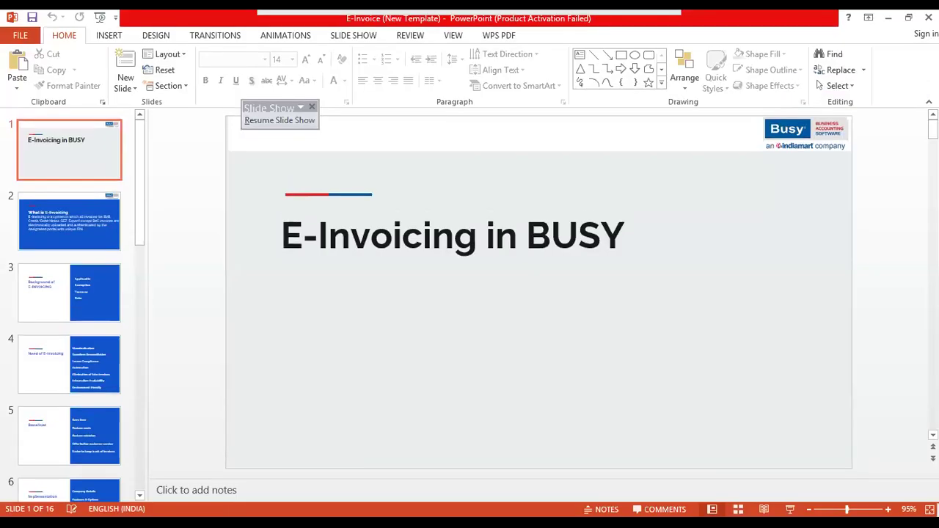
key(alt+Tab)
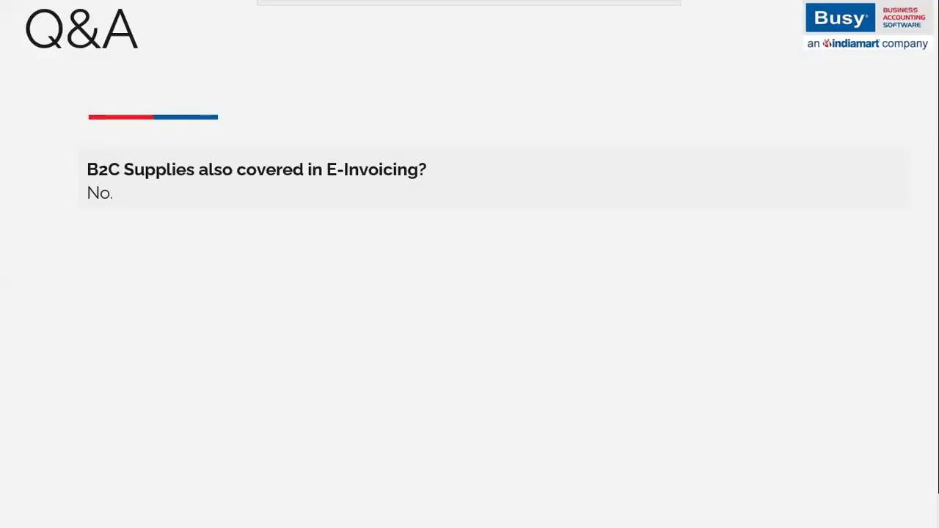